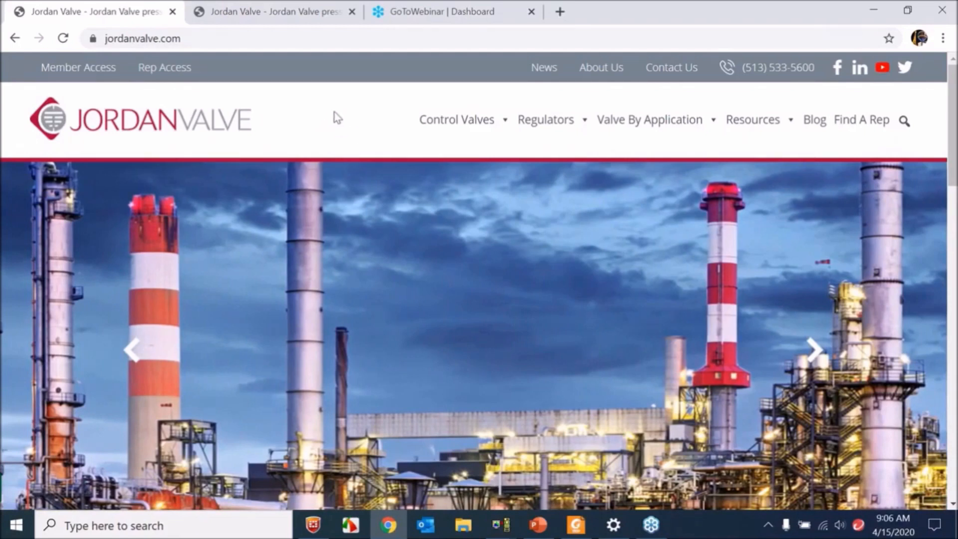
- Open the JVCV MAX Online sizing tool through the website's Sizing Software page and choose the Jordan Valve product line
scroll(363, 119, "down", 5)
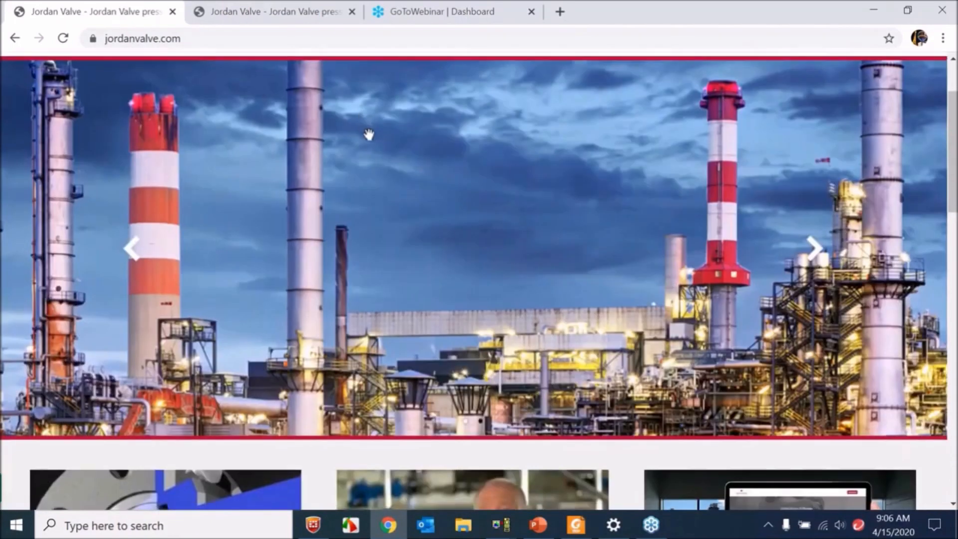
scroll(368, 151, "down", 2)
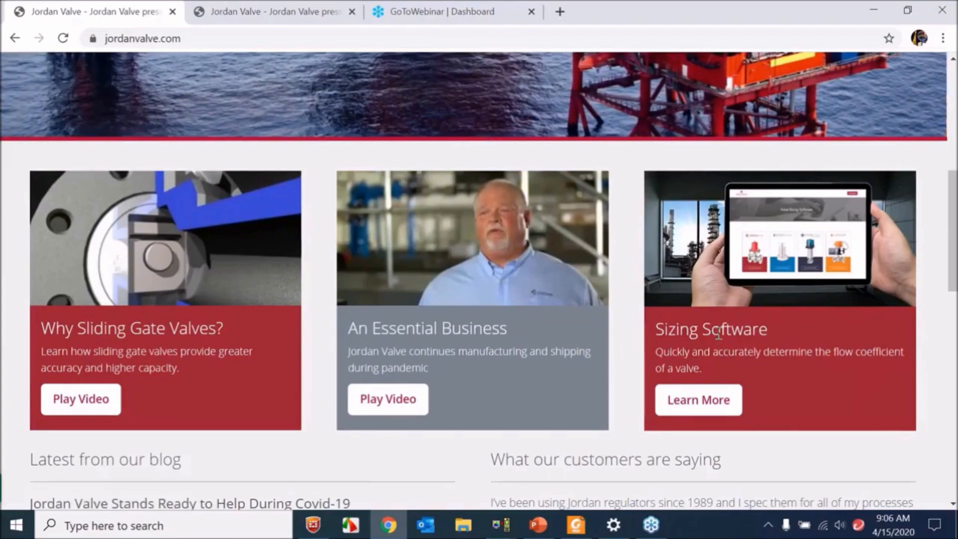
left_click(704, 405)
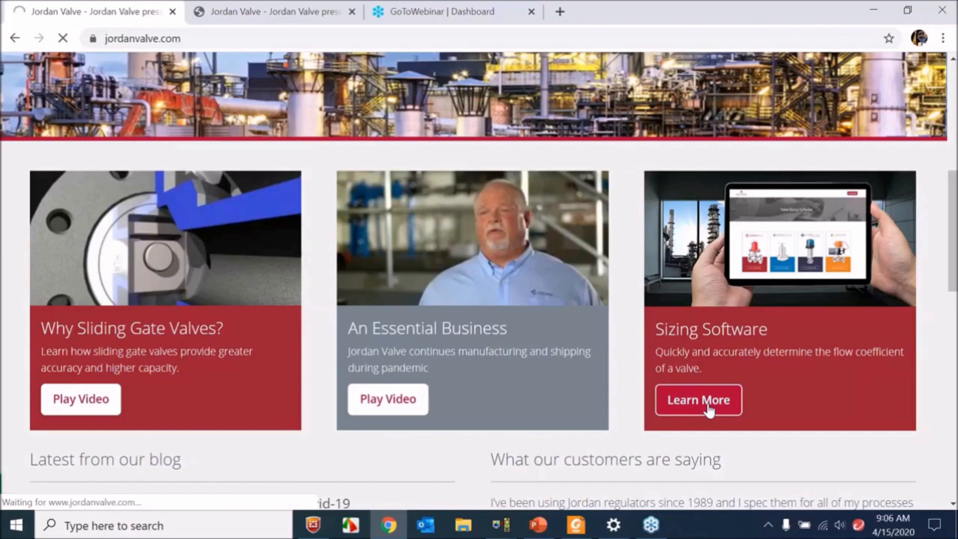
scroll(558, 365, "down", 5)
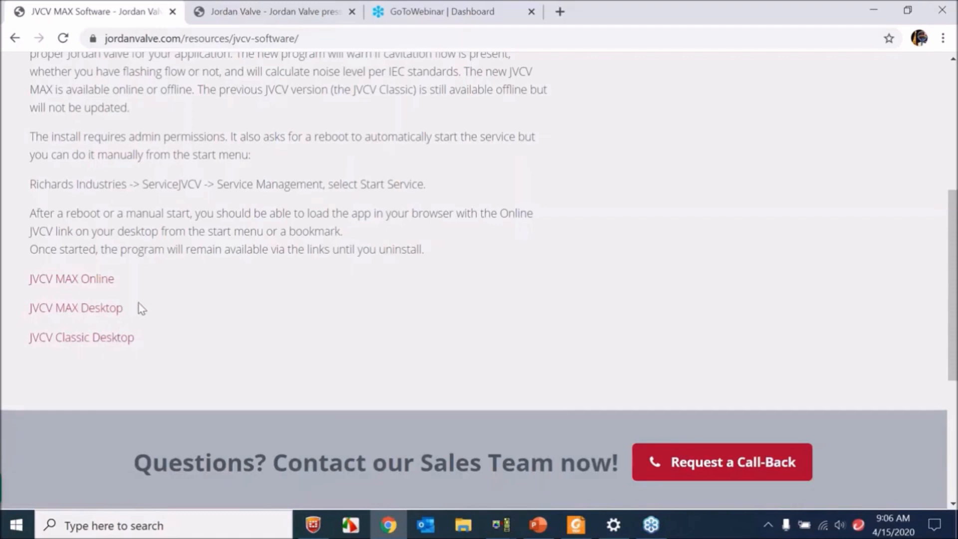
left_click(85, 281)
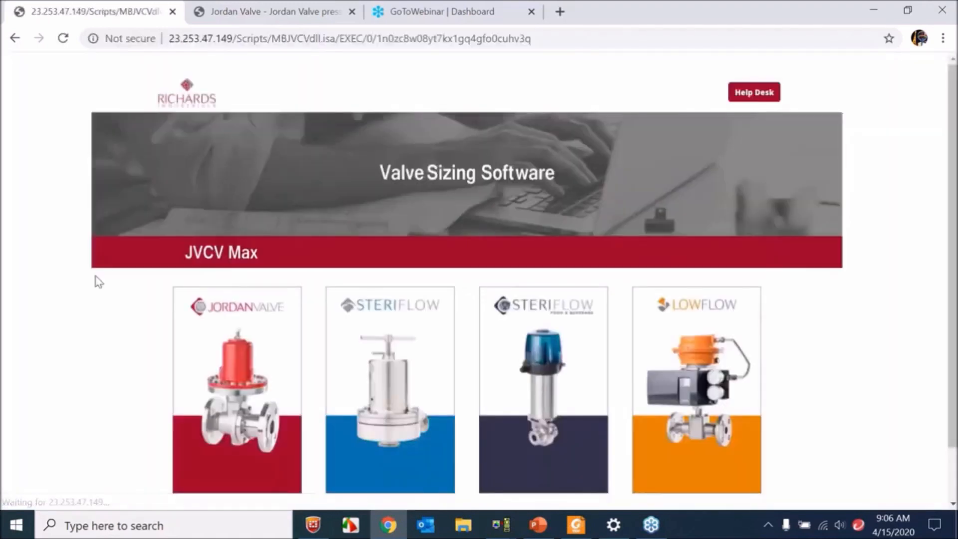
scroll(152, 335, "down", 1)
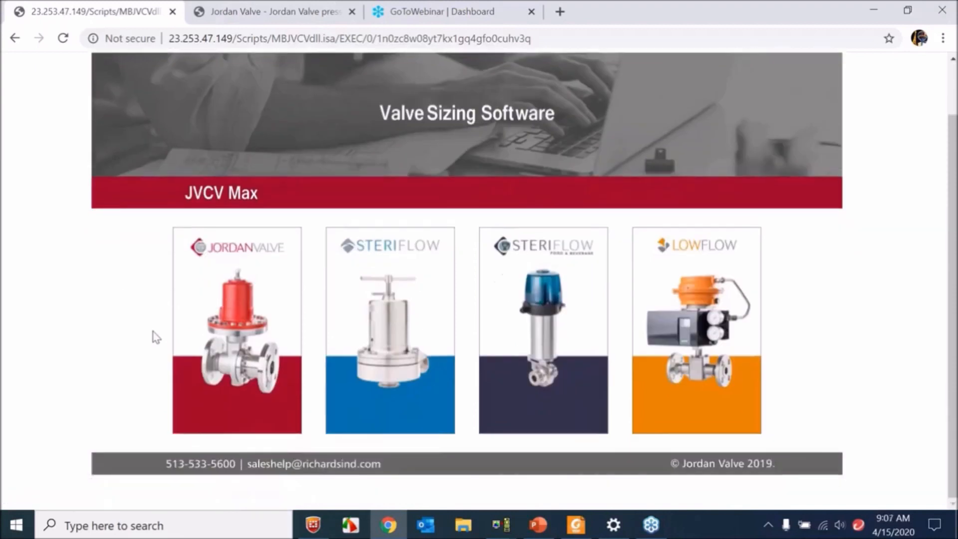
left_click(246, 332)
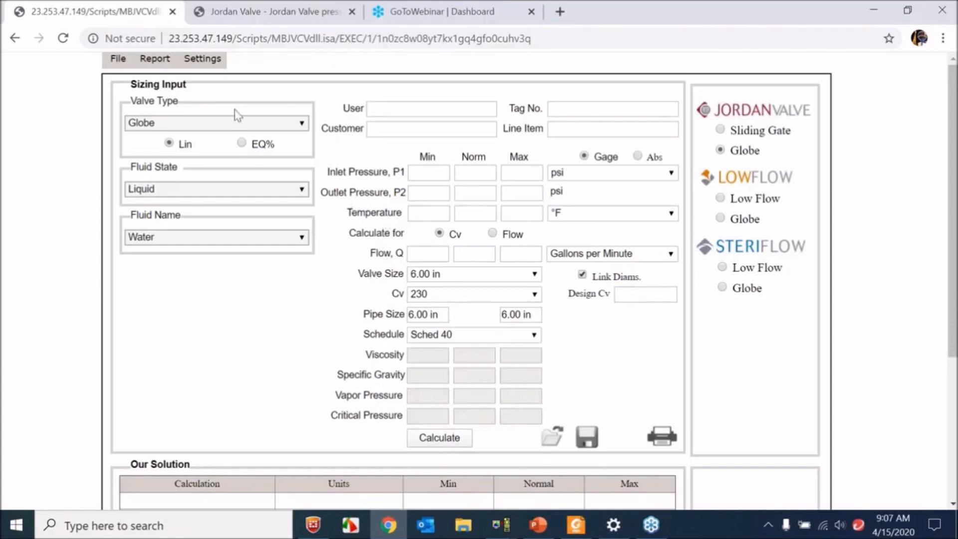
- Review the available globe valve types and switch the Jordan Valve selection to Sliding Gate
left_click(202, 126)
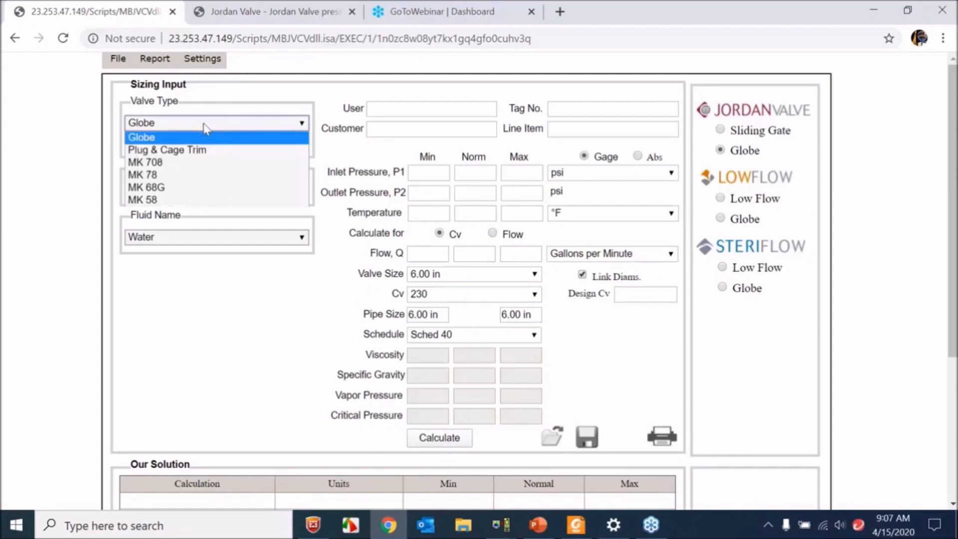
left_click(205, 128)
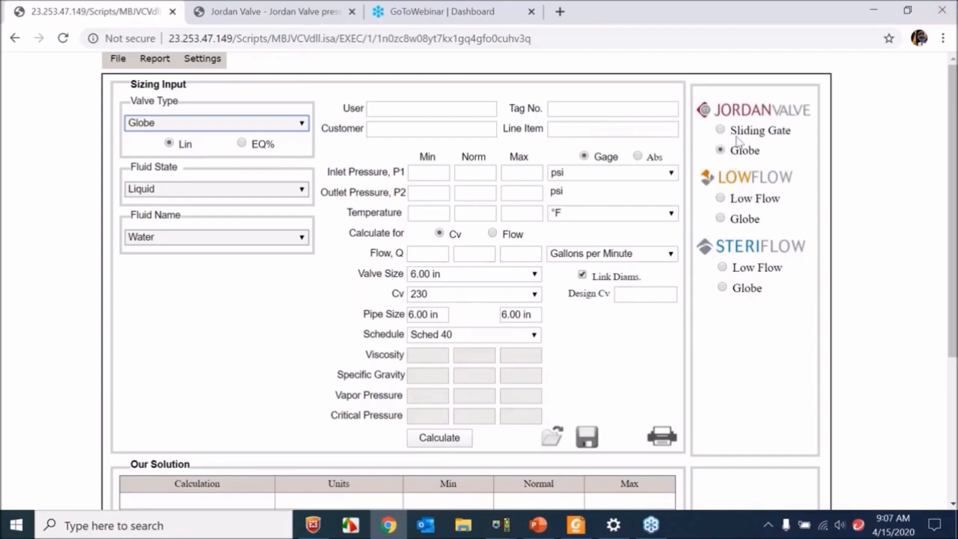
left_click(720, 130)
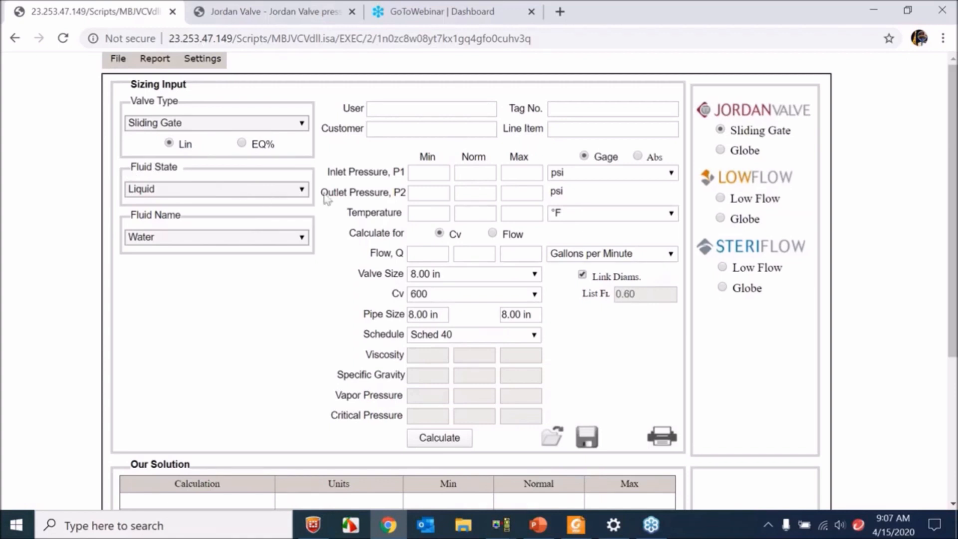
- Check the fluid state options, keep Liquid, and choose Bromine as the fluid name
left_click(215, 192)
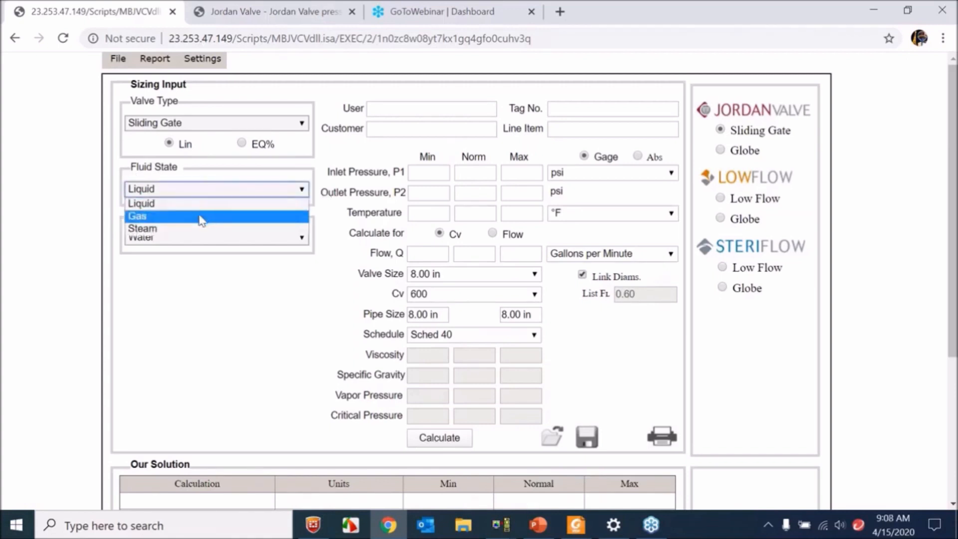
left_click(324, 200)
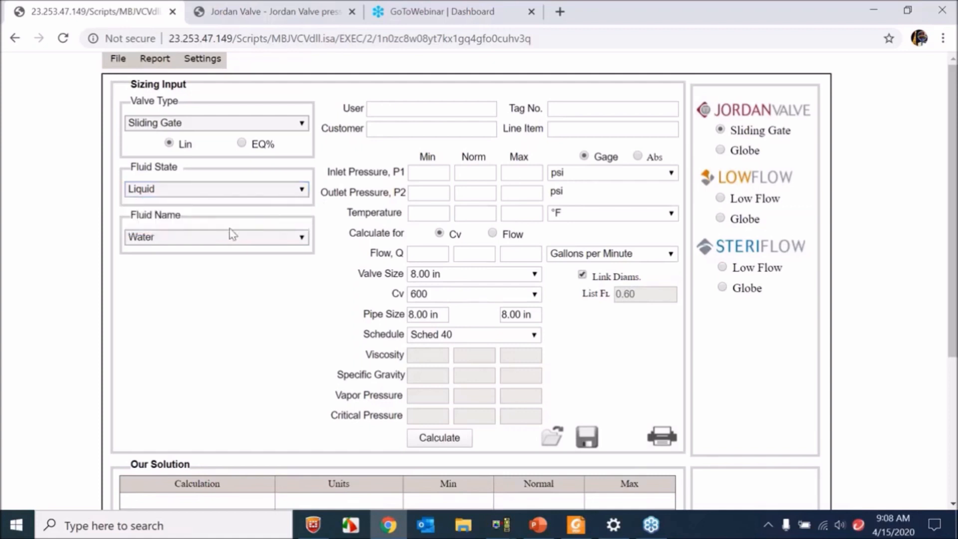
left_click(215, 239)
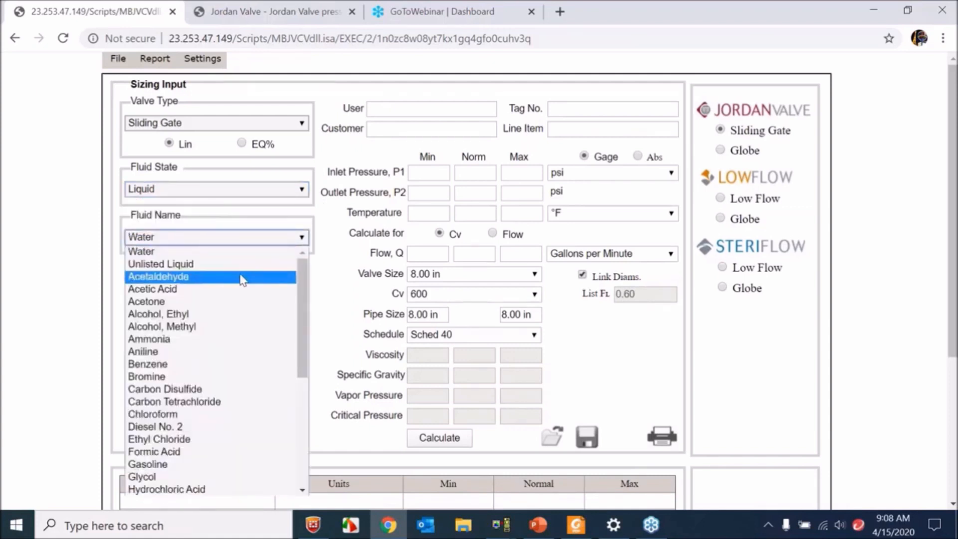
scroll(298, 300, "down", 1)
left_click(294, 340)
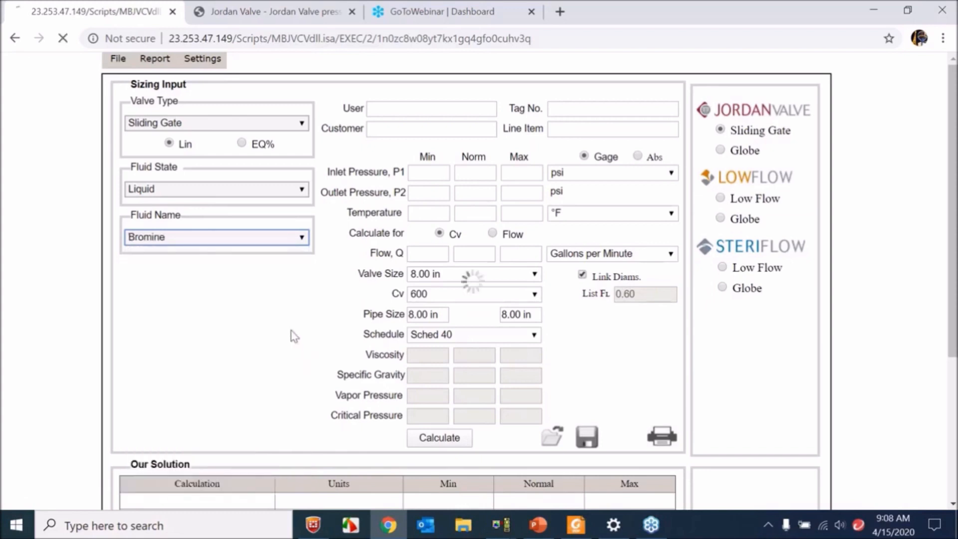
- Look through the list of liquids and set the fluid name to Unlisted Liquid
left_click(247, 238)
scroll(298, 291, "down", 3)
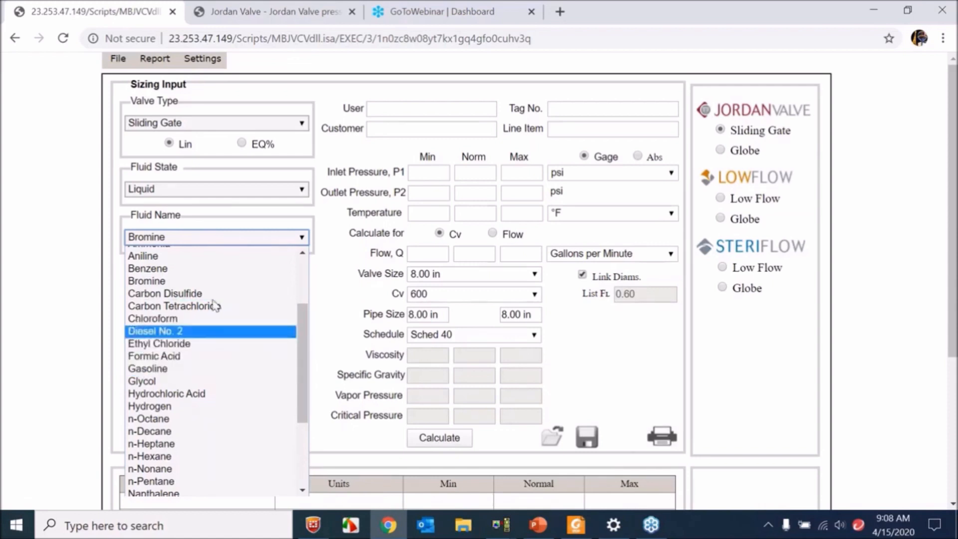
scroll(294, 351, "up", 3)
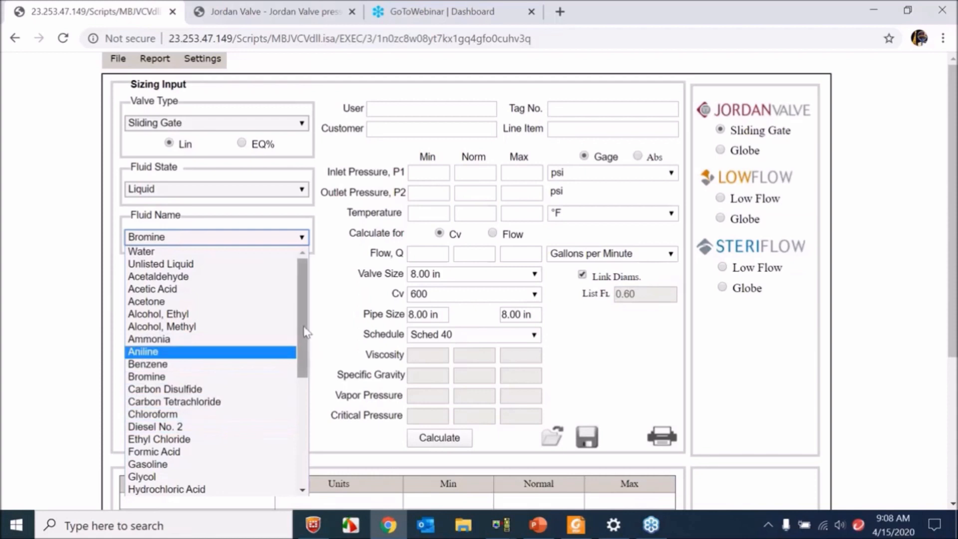
scroll(284, 375, "down", 2)
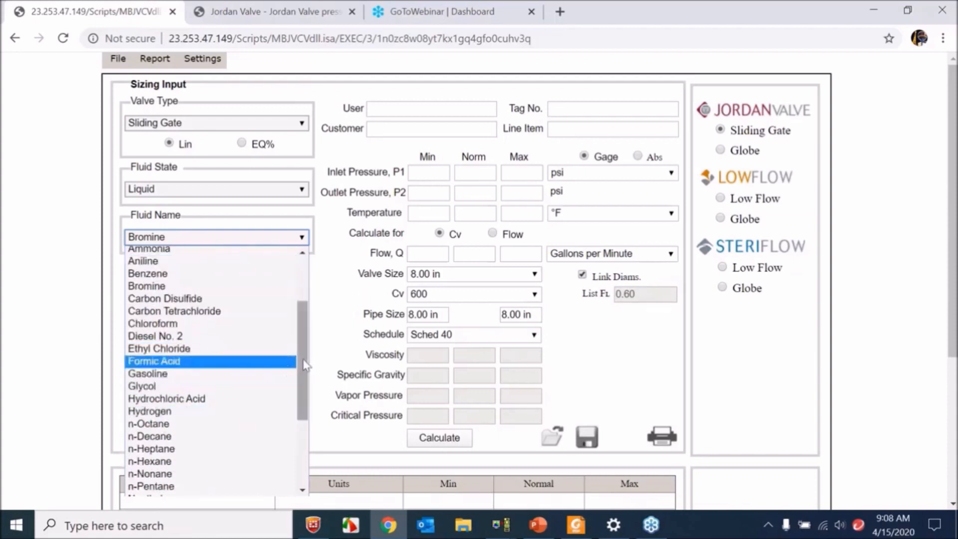
scroll(299, 352, "up", 1)
scroll(300, 352, "up", 2)
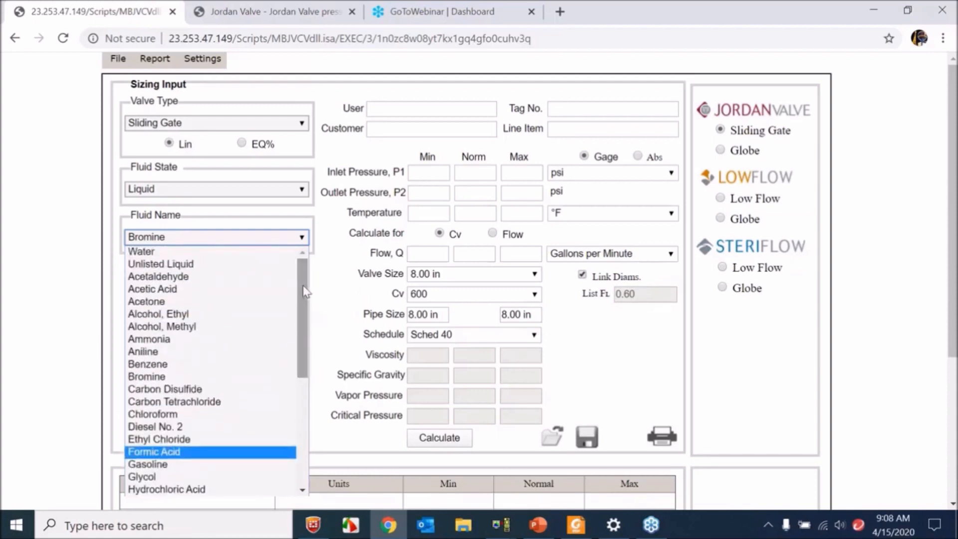
left_click(230, 265)
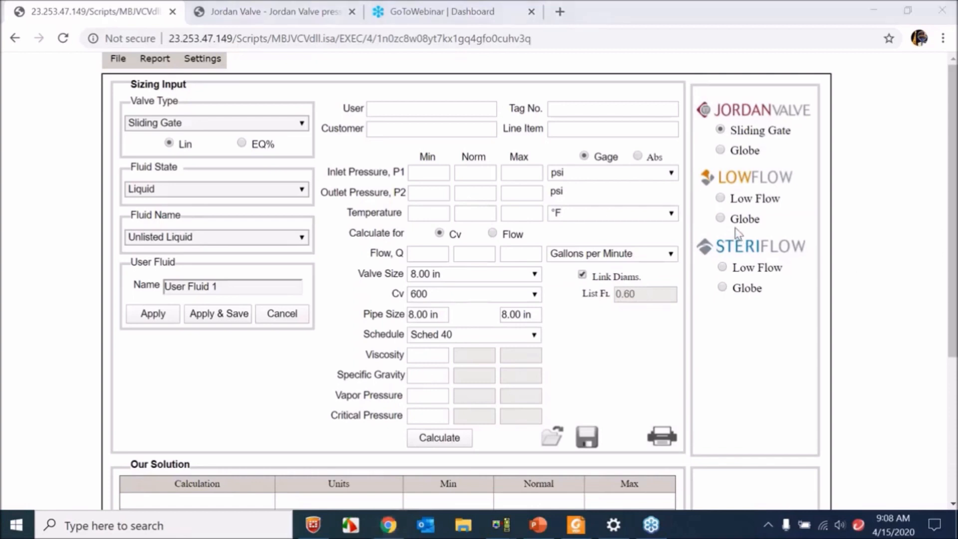
left_click(836, 274)
left_click(909, 68)
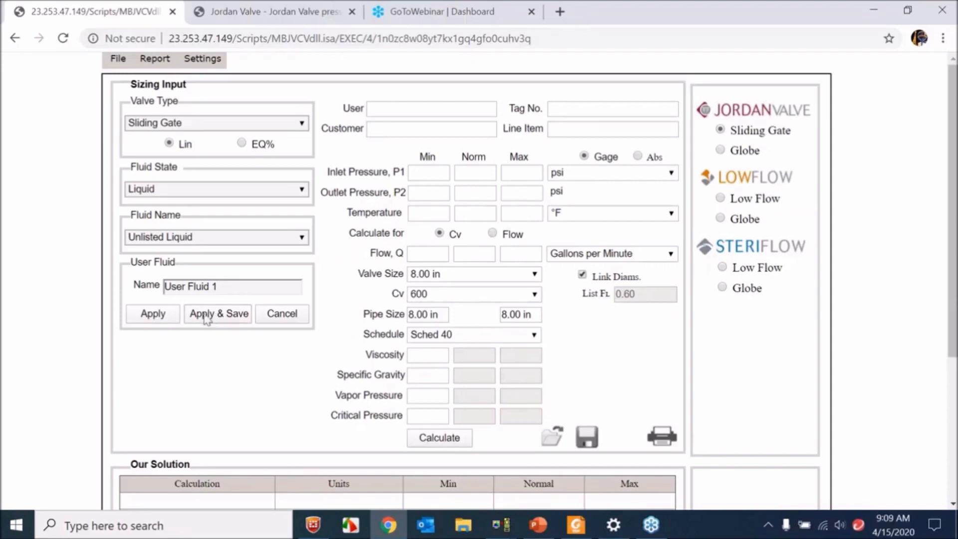
triple_click(192, 288)
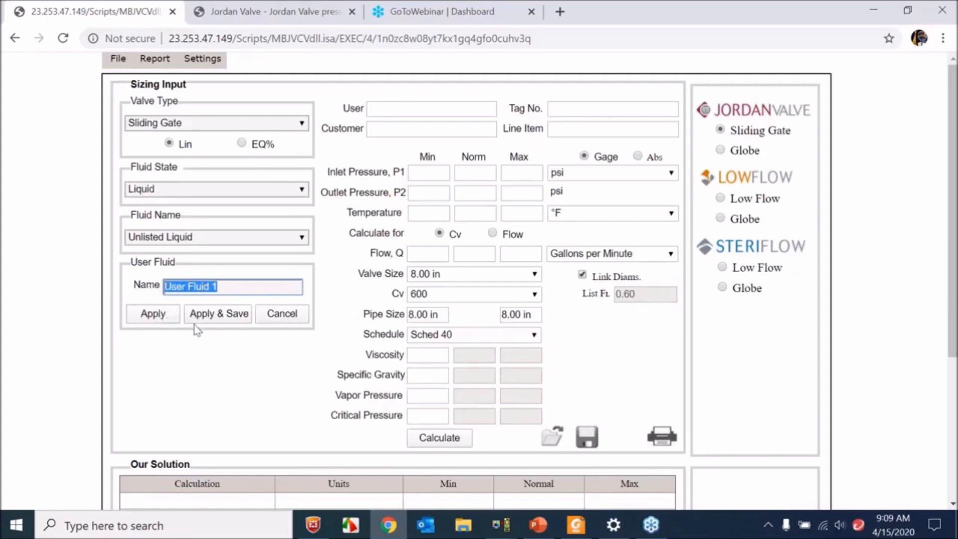
left_click(231, 350)
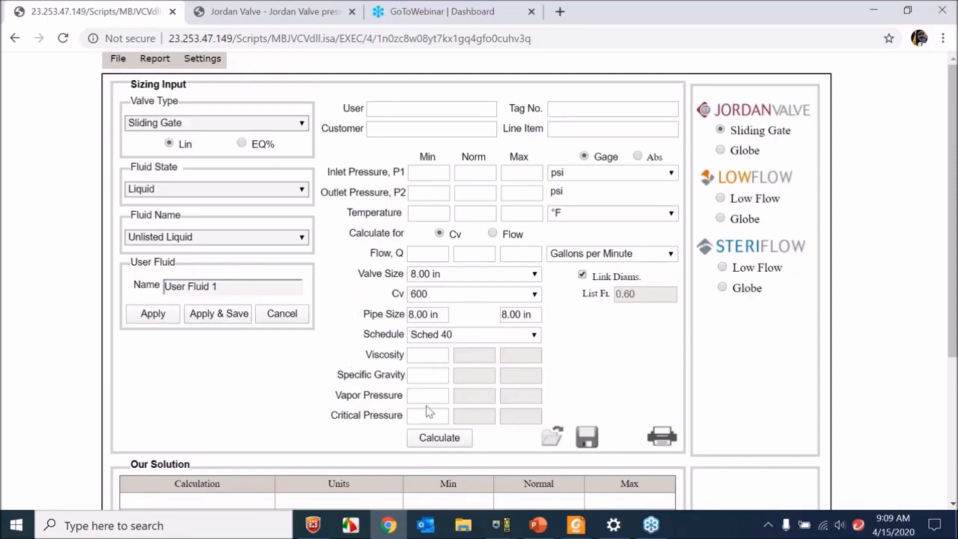
- Change the fluid state to Gas and cancel the user-defined fluid entry
left_click(223, 194)
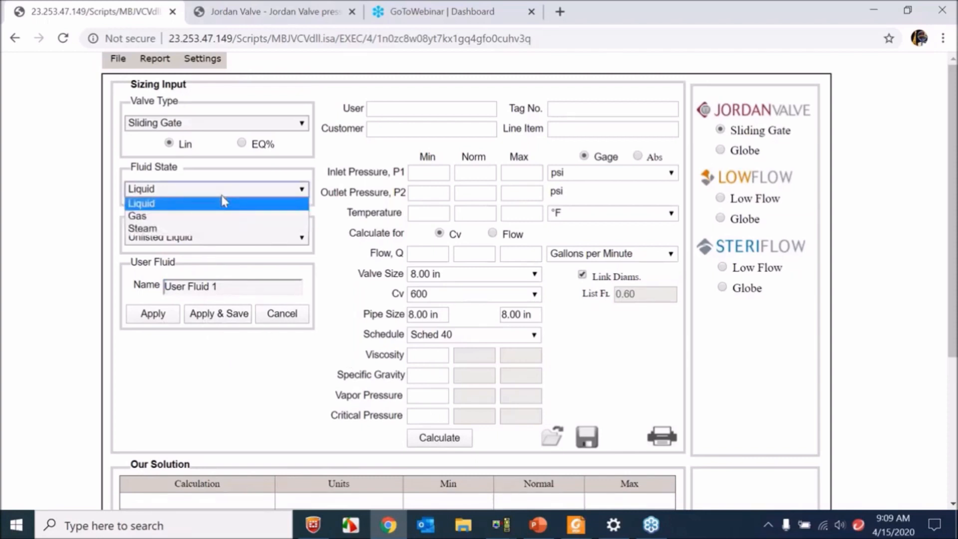
left_click(221, 216)
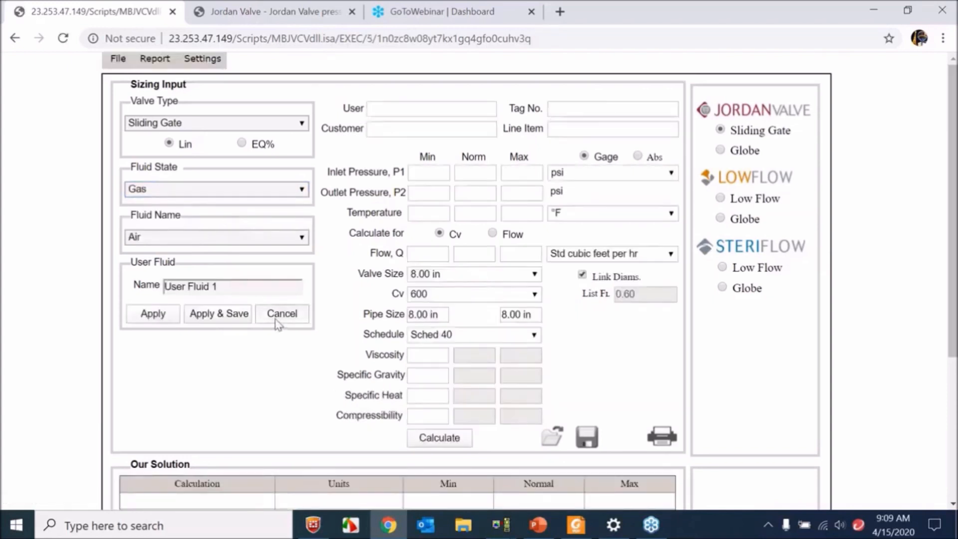
left_click(280, 314)
- Examine the full list of gases offered as fluid names without changing the selection
left_click(252, 245)
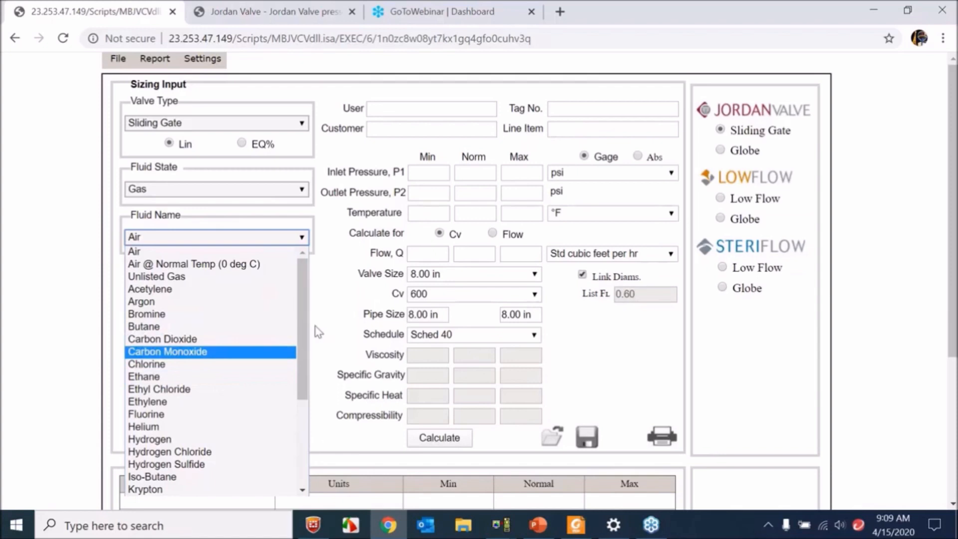
scroll(298, 325, "down", 5)
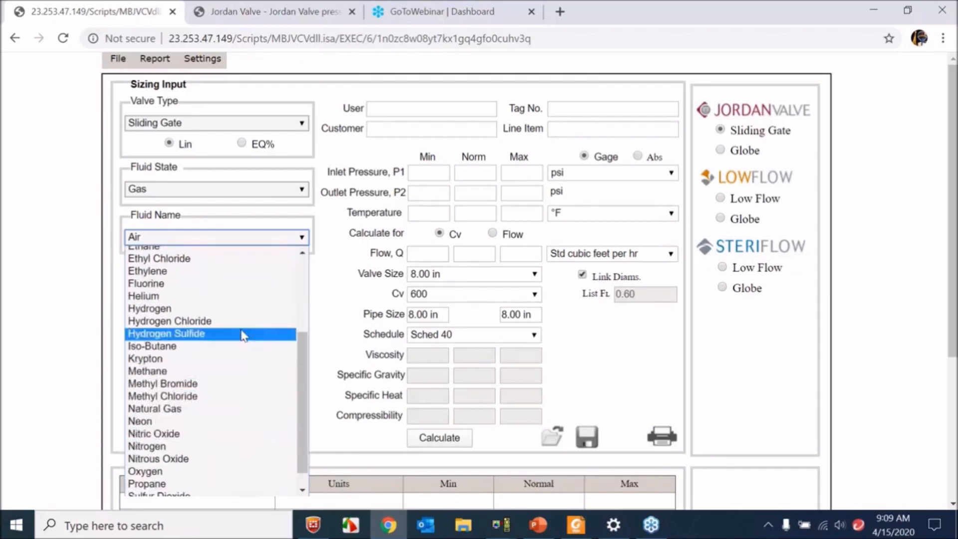
scroll(305, 389, "down", 1)
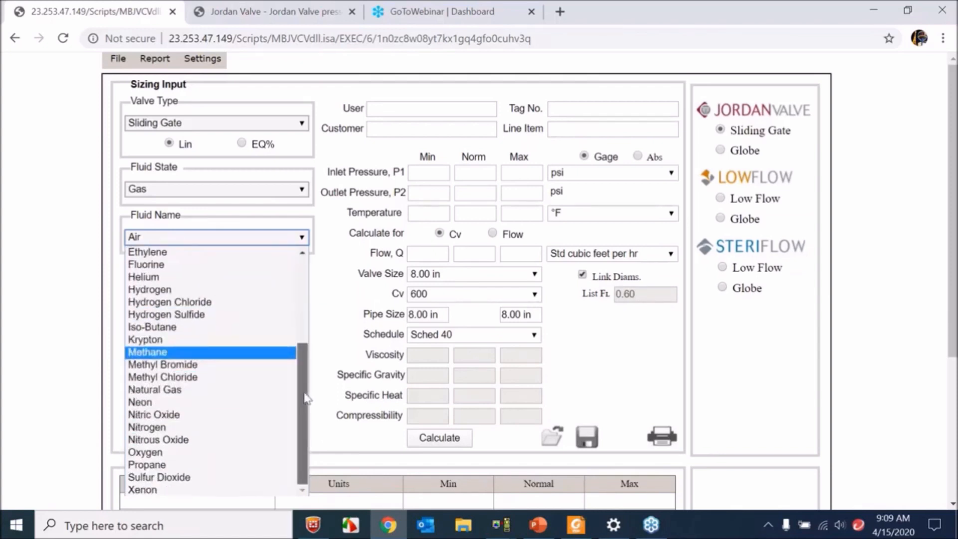
scroll(299, 349, "up", 4)
scroll(294, 315, "up", 2)
left_click(317, 281)
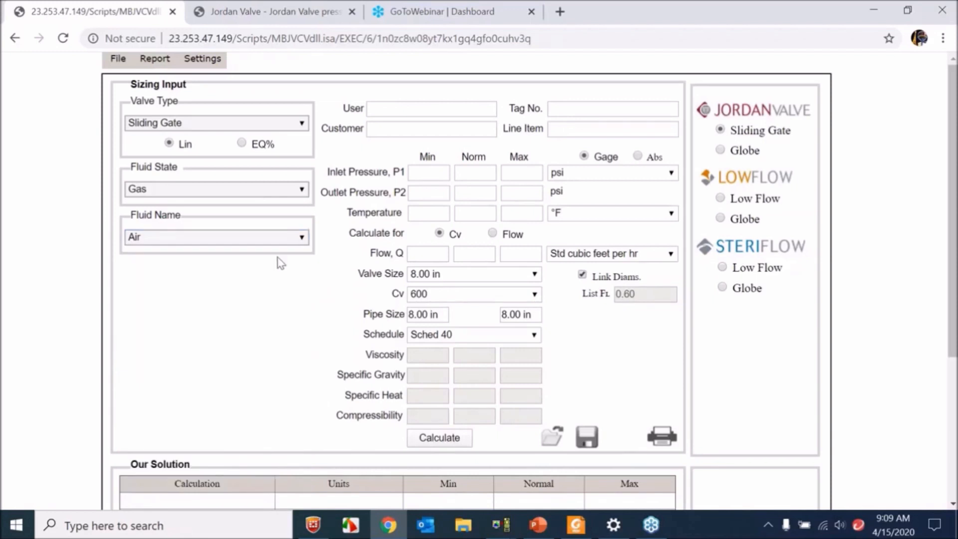
- Set the fluid state to Steam and check the steam types, keeping Saturated Steam as the fluid name
left_click(238, 192)
left_click(235, 228)
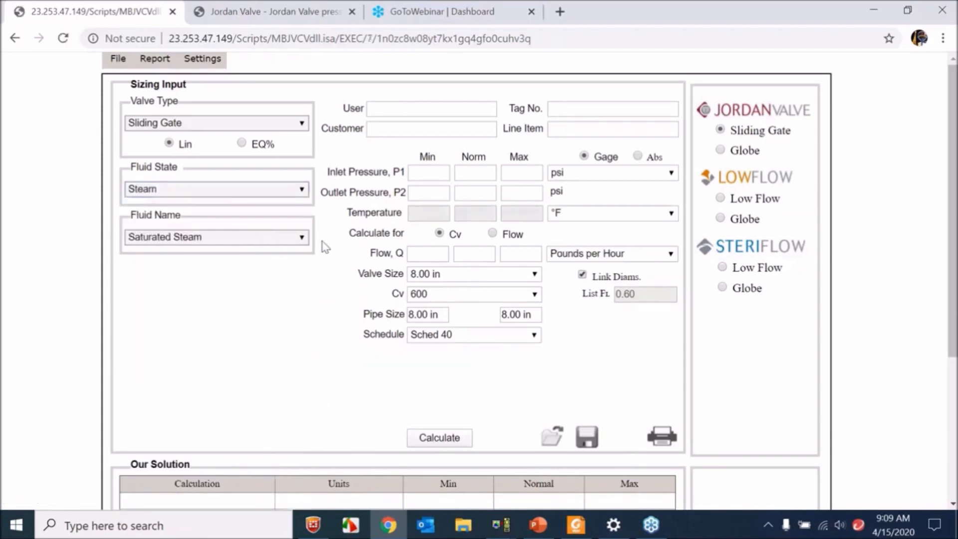
left_click(298, 240)
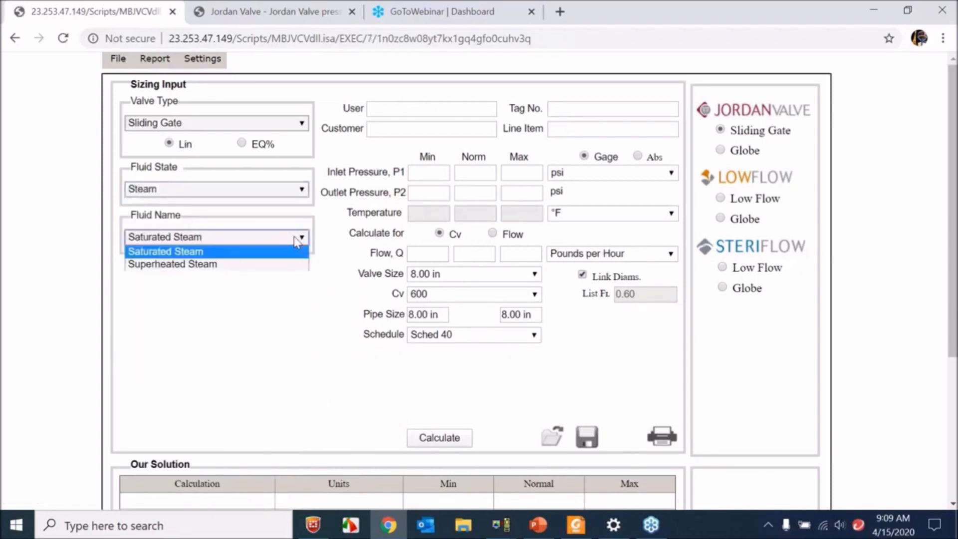
left_click(327, 248)
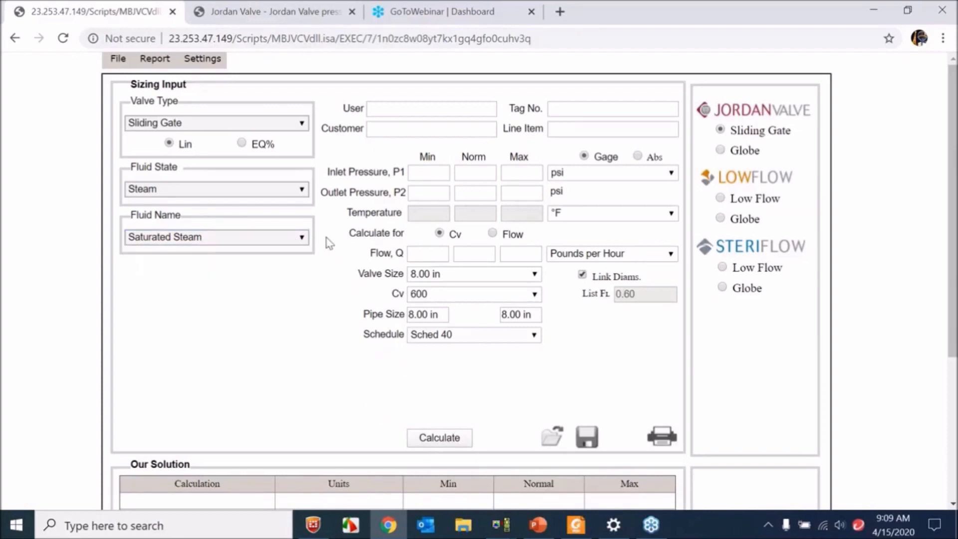
left_click(301, 238)
left_click(331, 243)
- Enter PRV-123 as the tag number, leaving the user, customer and line item fields blank
left_click(413, 109)
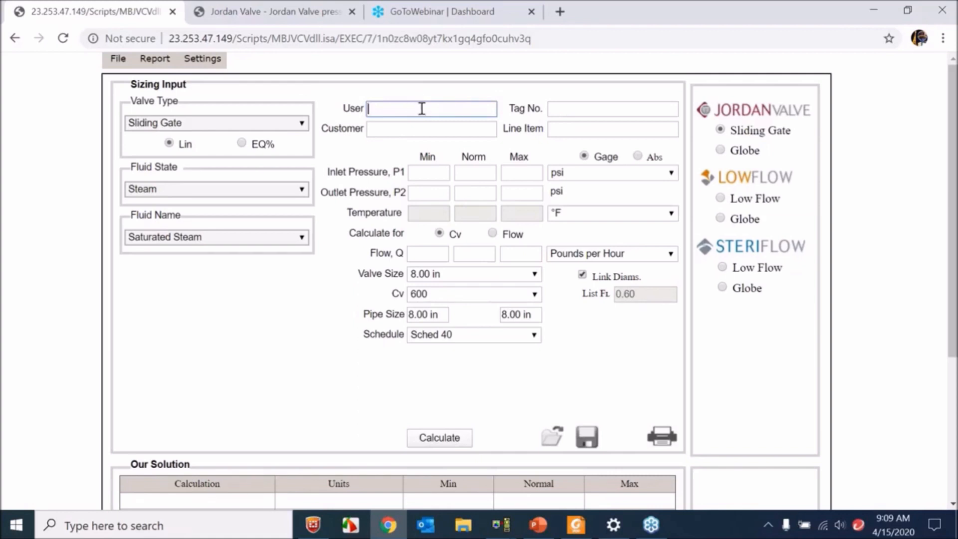
left_click(427, 129)
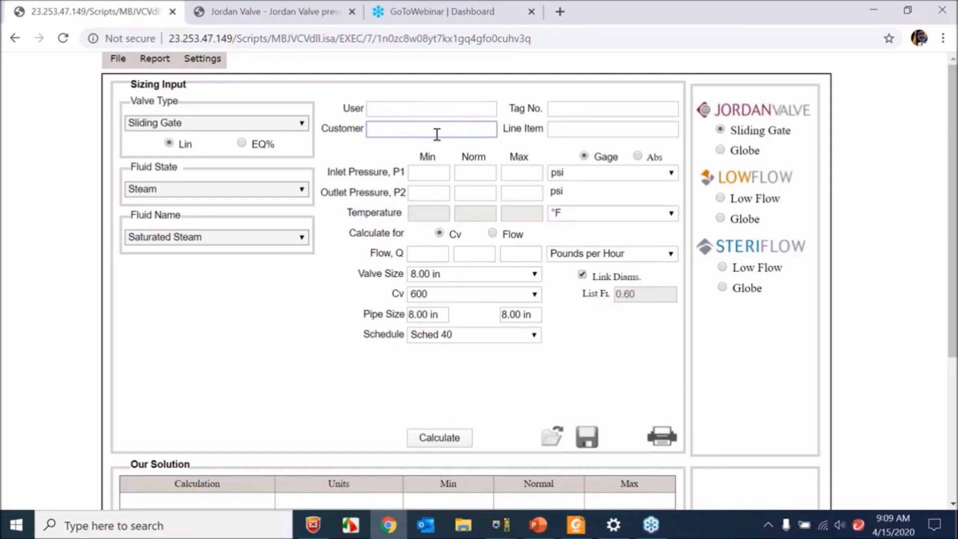
left_click(588, 111)
type("PRV-123")
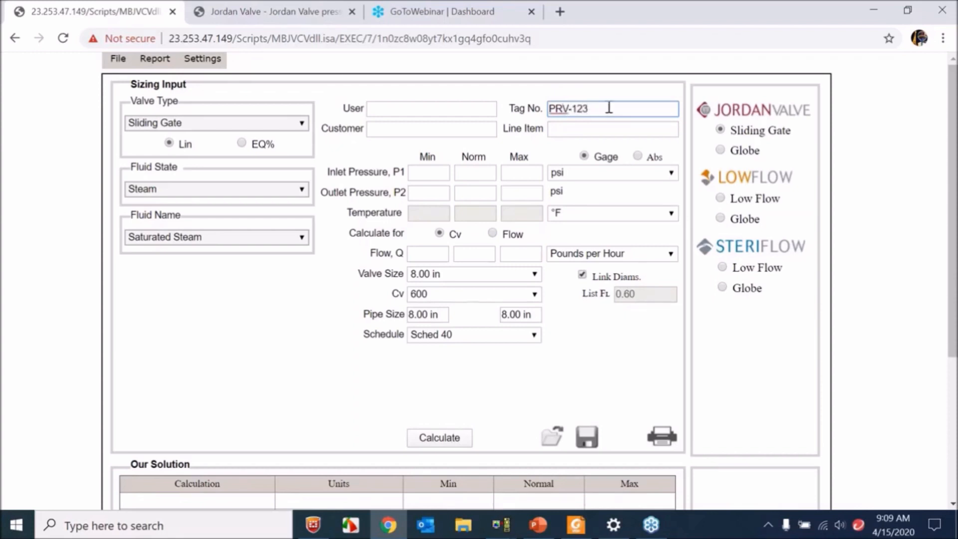
left_click(593, 123)
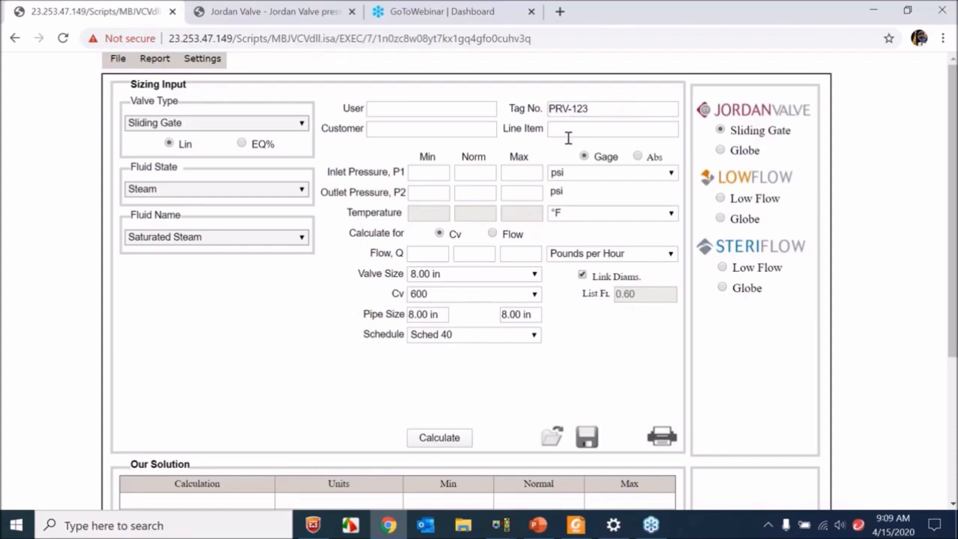
- Enter 100 as the normal inlet pressure P1 and check the pressure units, keeping psi
left_click(572, 129)
left_click(544, 149)
left_click(480, 172)
left_click(328, 183)
left_click(470, 173)
type("100")
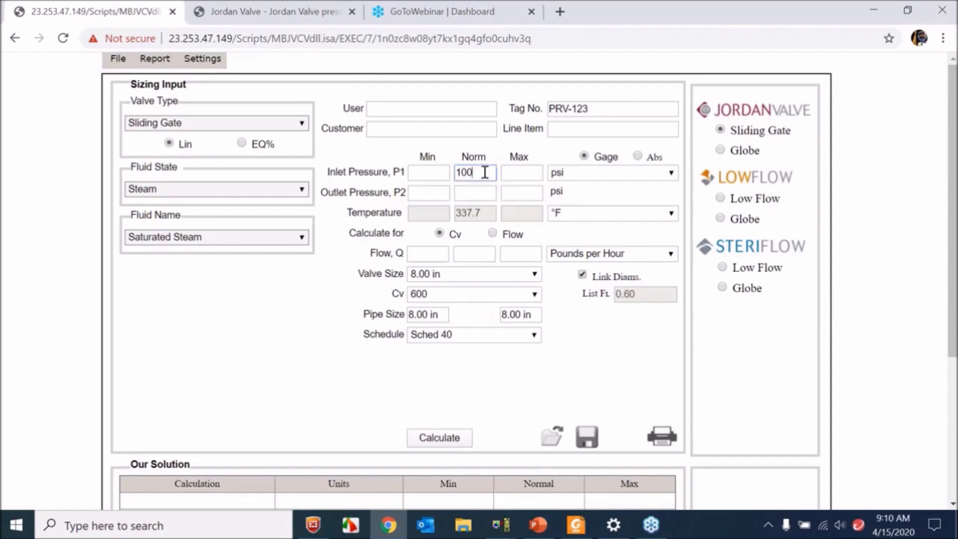
left_click(589, 175)
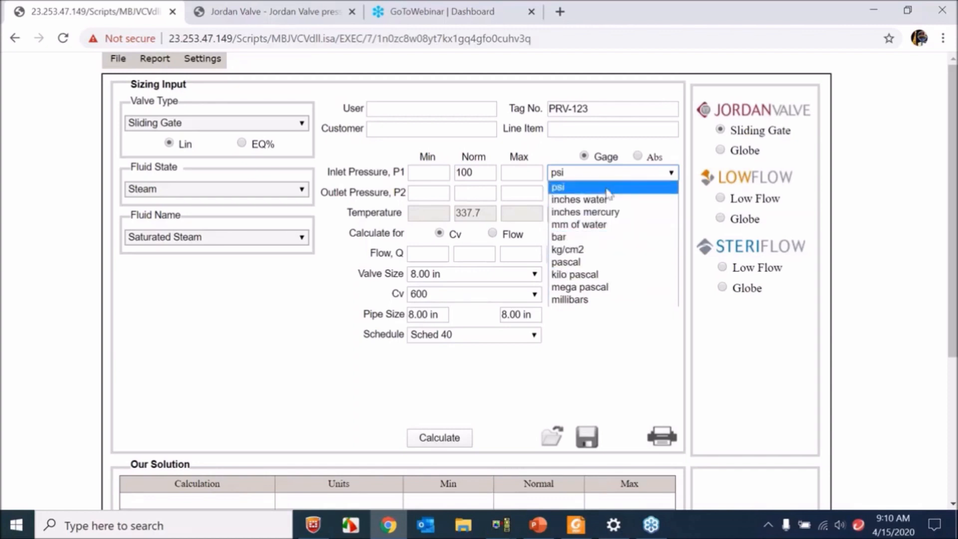
left_click(599, 175)
- Enter 50 as the normal outlet pressure P2 and check the temperature units, keeping °F
left_click(479, 192)
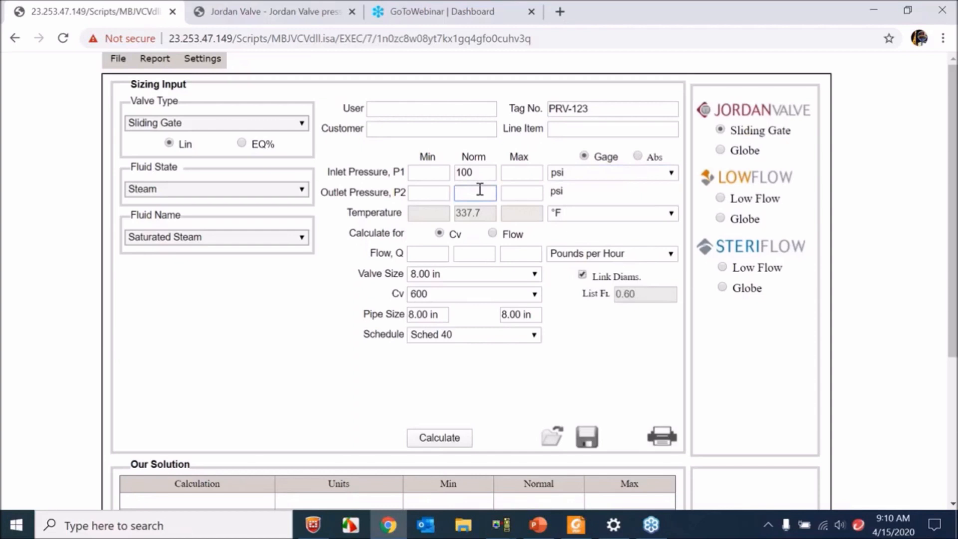
type("50")
left_click(478, 174)
left_click(481, 192)
left_click(599, 216)
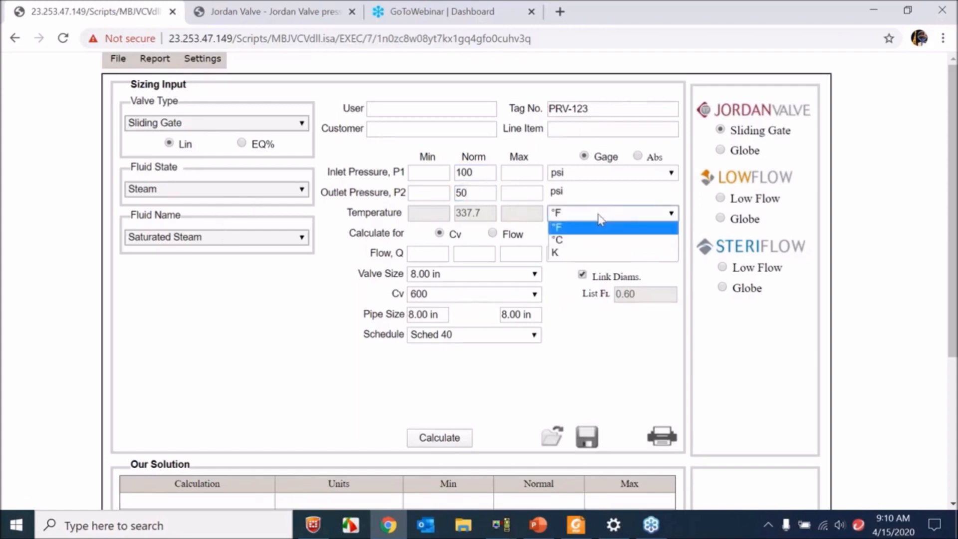
left_click(593, 225)
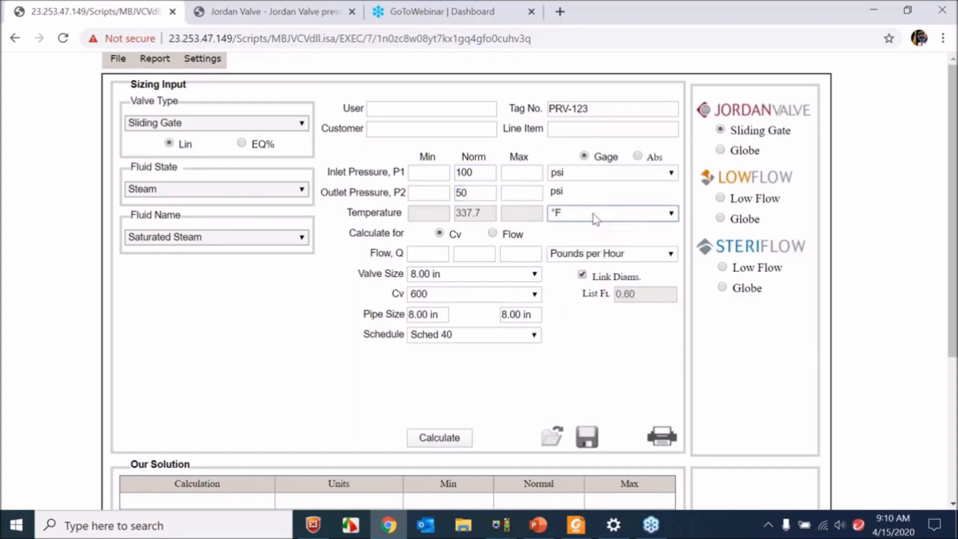
- Enter 500 as the normal flow Q, keeping Pounds per Hour as the flow unit
left_click(468, 254)
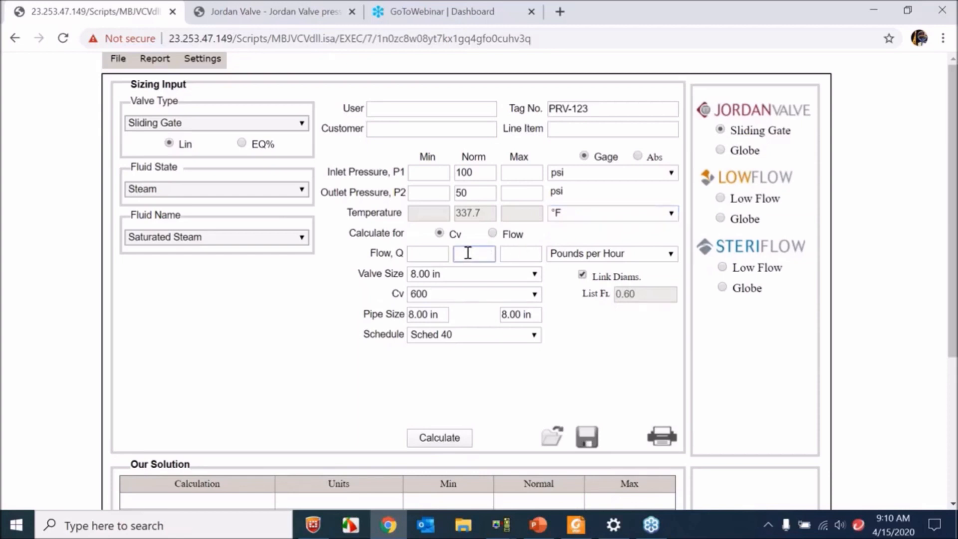
type("500")
left_click(579, 253)
left_click(589, 264)
- Set the valve size to 2.00 in and run the sizing calculation
left_click(489, 274)
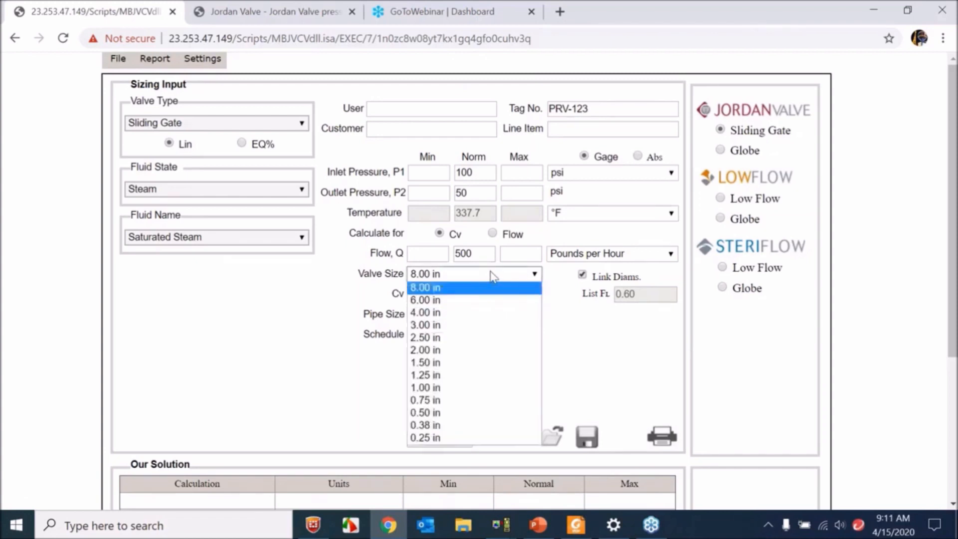
left_click(472, 352)
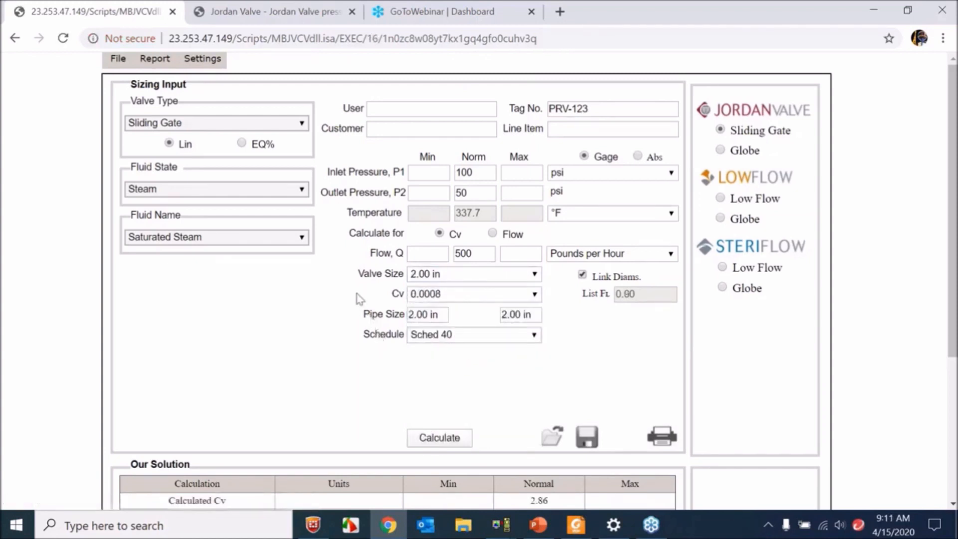
left_click(435, 438)
- Set the valve Cv to 6.4, run the calculation again and dismiss the alert
left_click(453, 297)
left_click(458, 205)
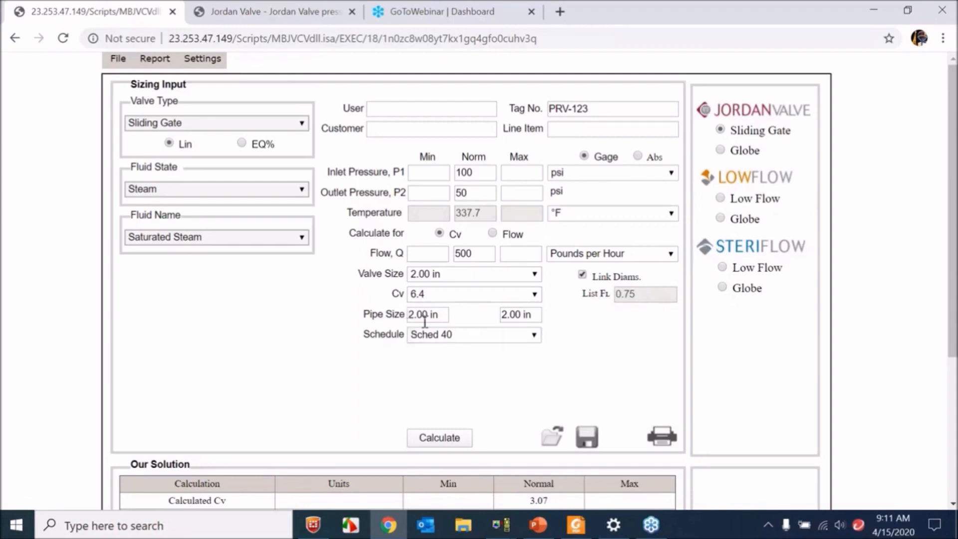
left_click(446, 438)
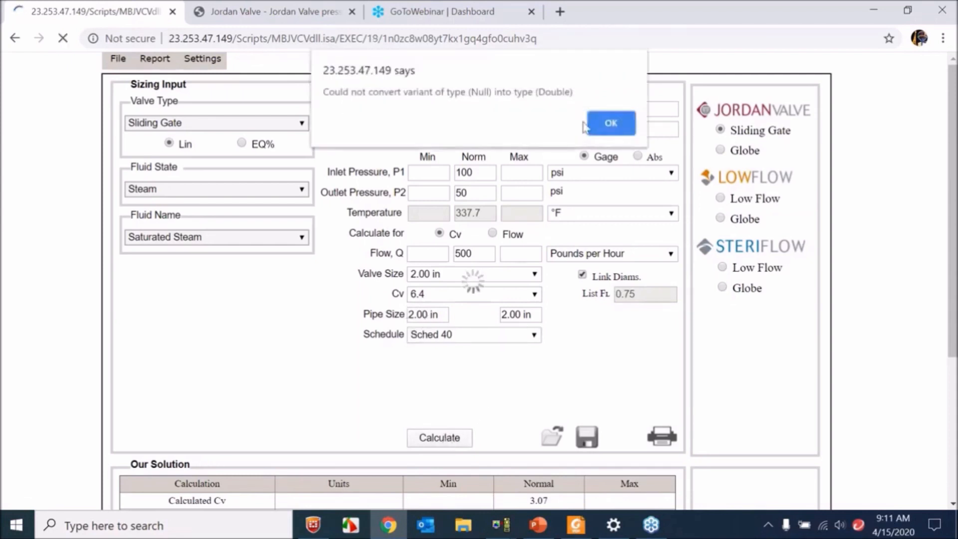
left_click(608, 123)
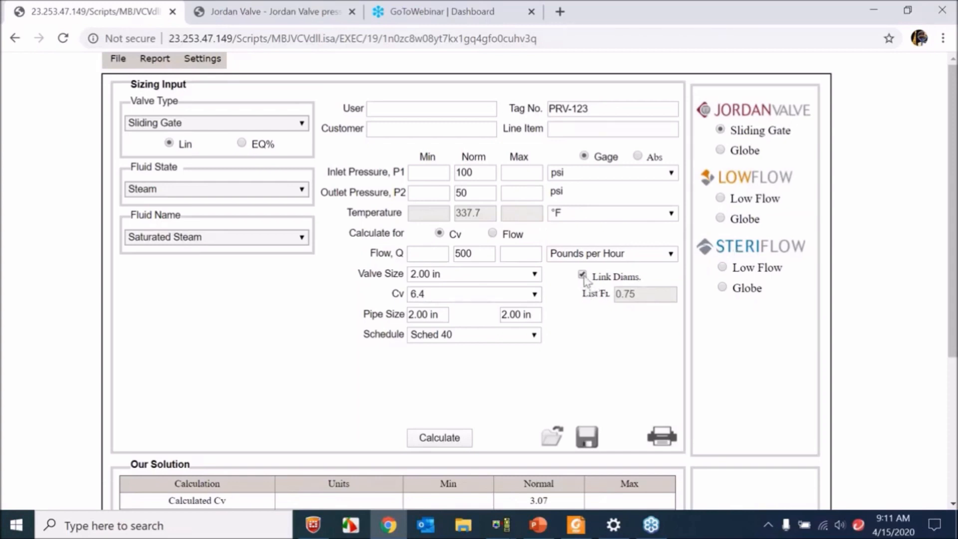
- Check the available pipe schedule options, keeping Sched 40
left_click(515, 335)
left_click(495, 339)
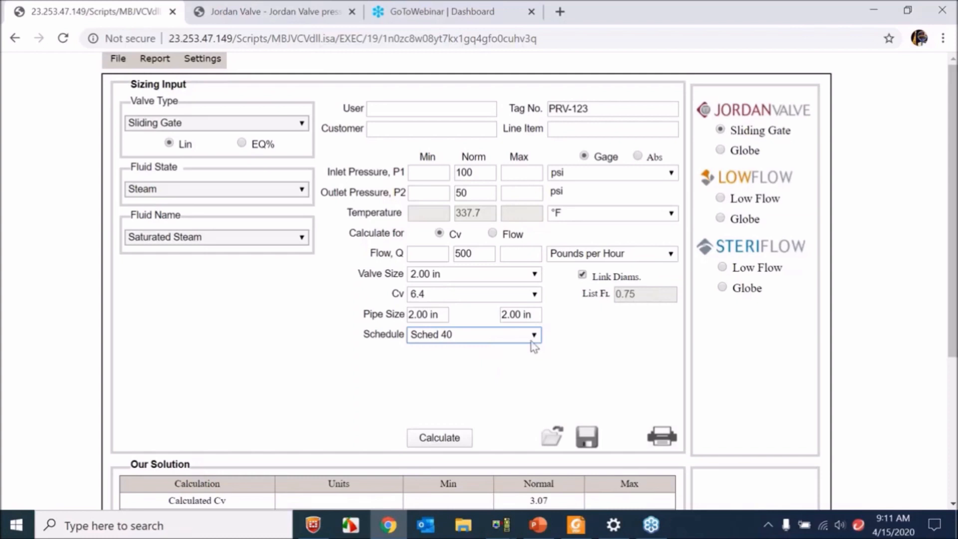
left_click(531, 343)
left_click(488, 342)
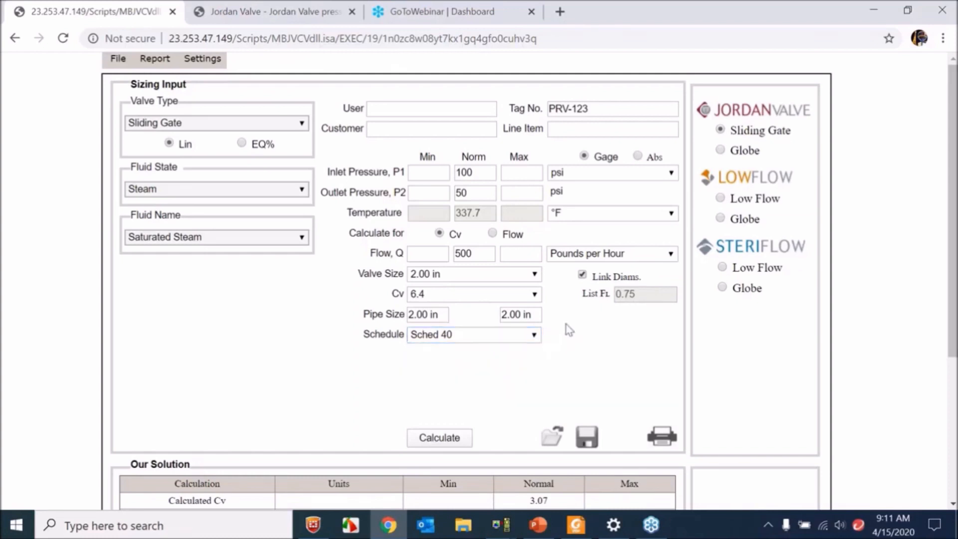
- Recalculate the sizing and review the solution table, highlighting the calculated Cv row's label and normal value
scroll(567, 327, "down", 4)
scroll(412, 299, "up", 4)
left_click(433, 439)
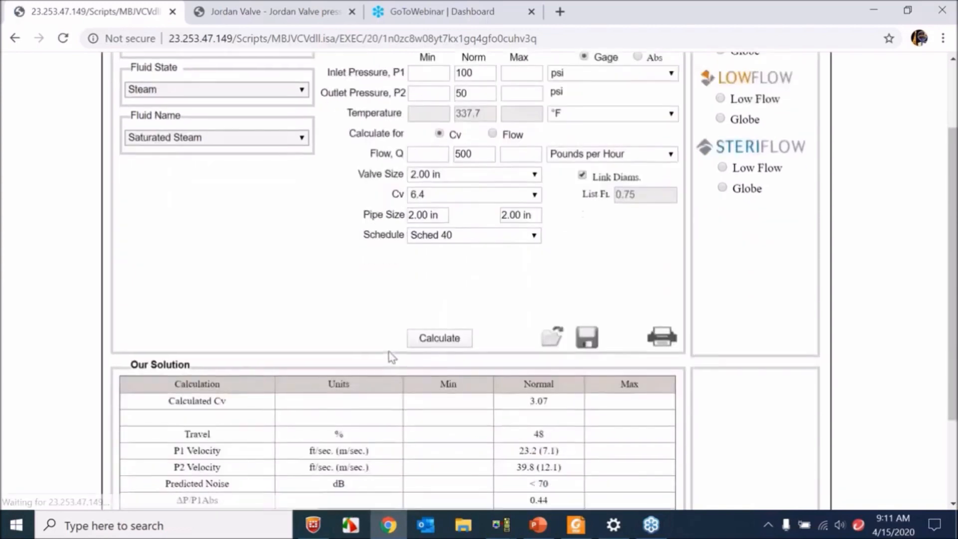
scroll(392, 357, "down", 2)
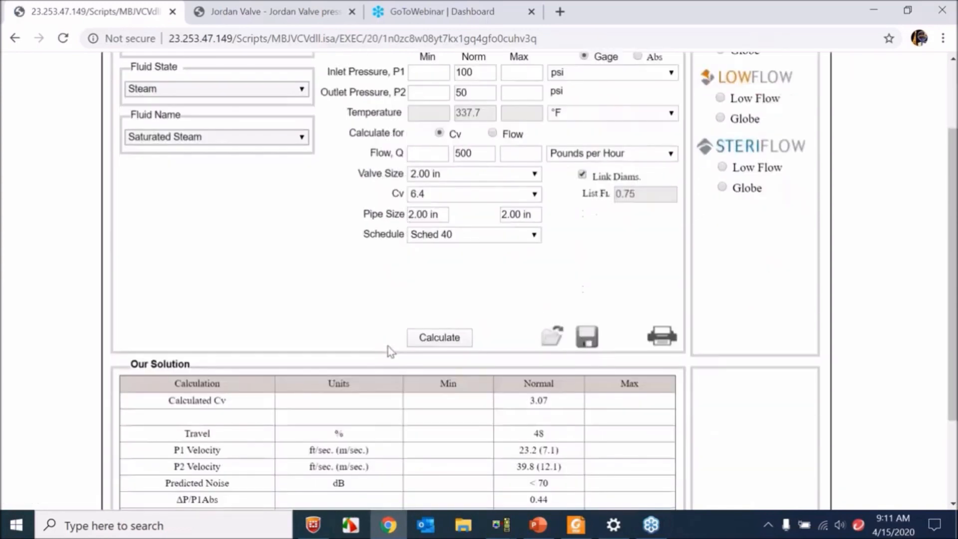
scroll(387, 340, "down", 2)
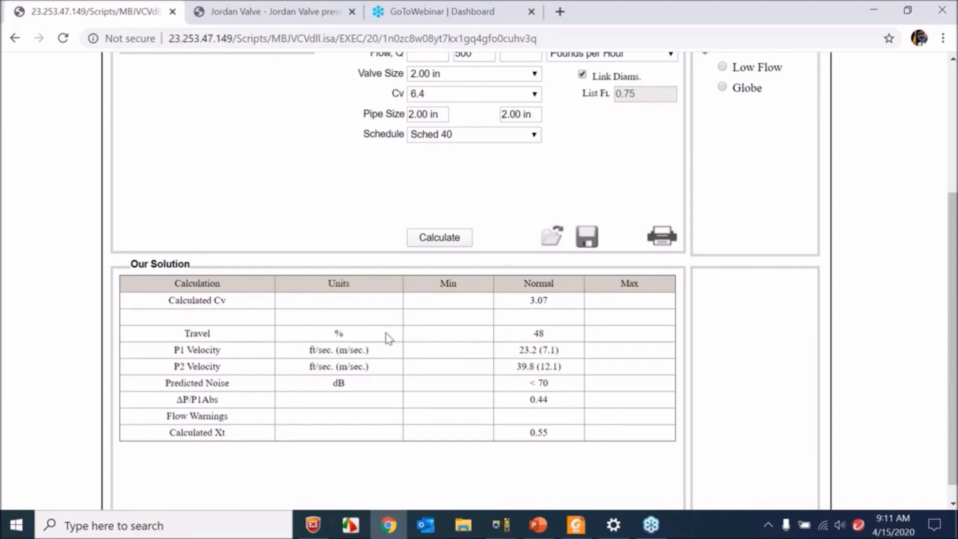
scroll(446, 334, "up", 2)
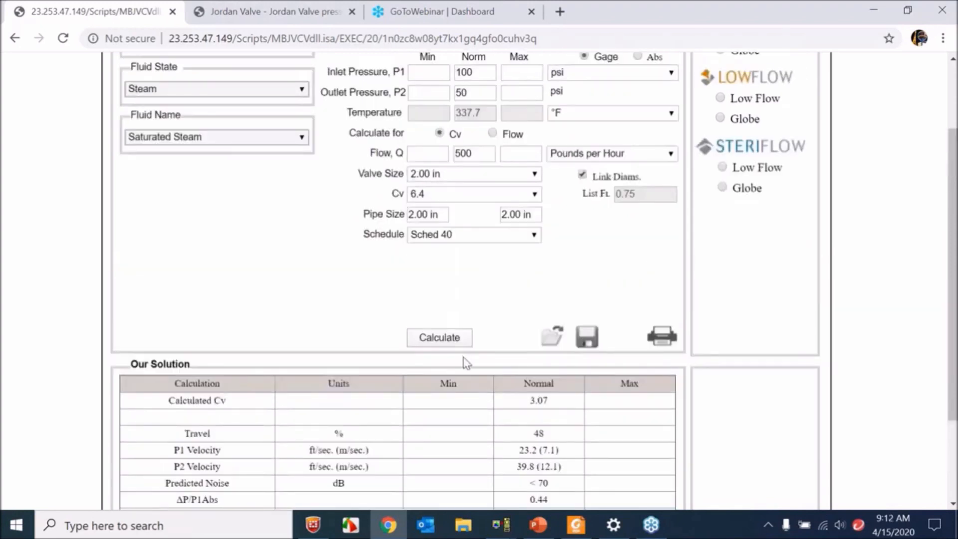
left_click_drag(185, 403, 222, 403)
left_click(228, 404)
left_click_drag(547, 400, 530, 401)
left_click(532, 399)
- Switch to PowerPoint to view the sliding gate disc slide, return to the sizing page and highlight the calculated Cv
left_click(538, 525)
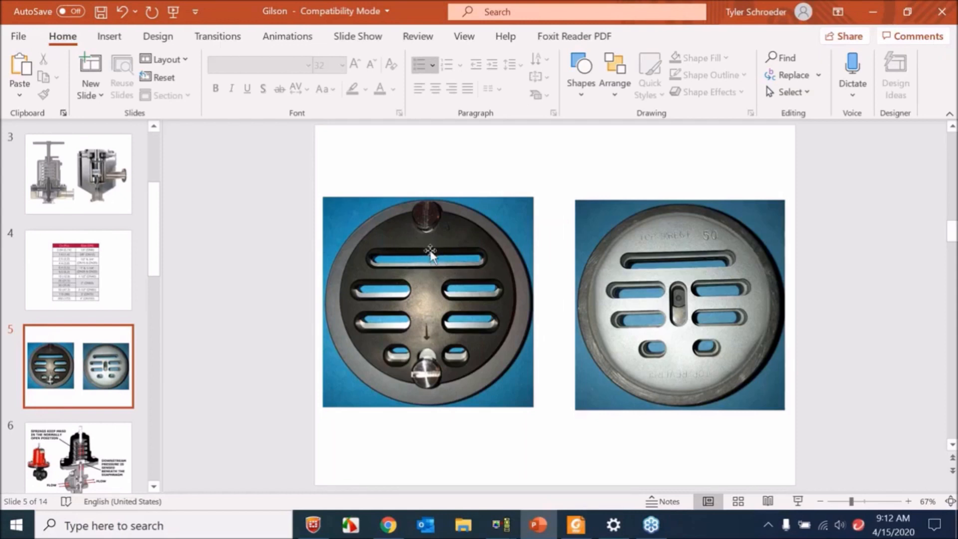
left_click(540, 526)
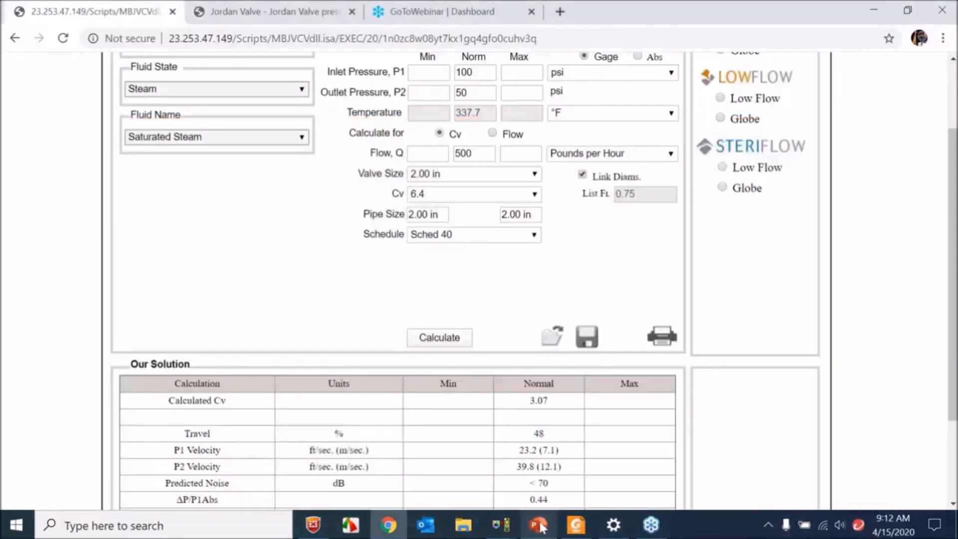
left_click_drag(551, 404, 530, 405)
left_click(540, 401)
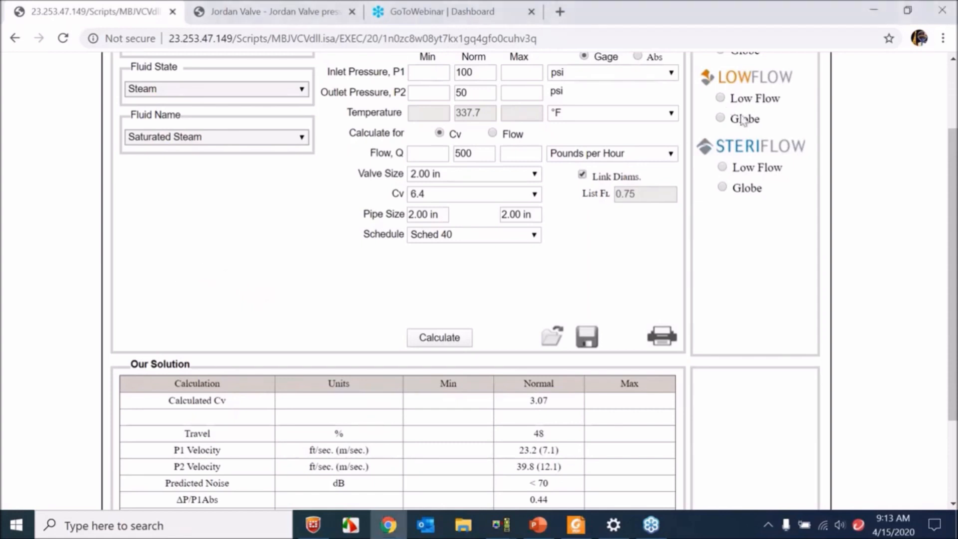
- Check the fluid state options and the fluid name setting, keeping Steam and Saturated Steam
scroll(337, 270, "up", 2)
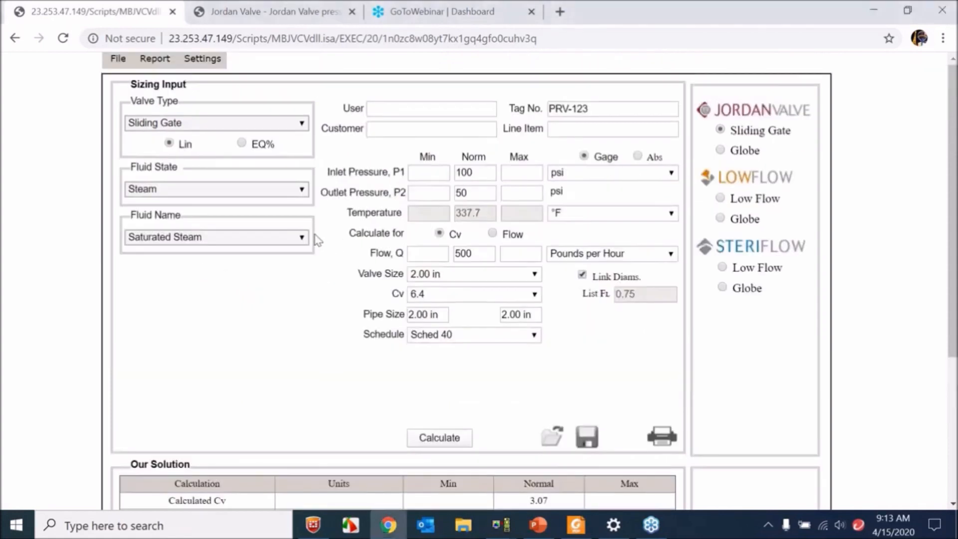
left_click(254, 192)
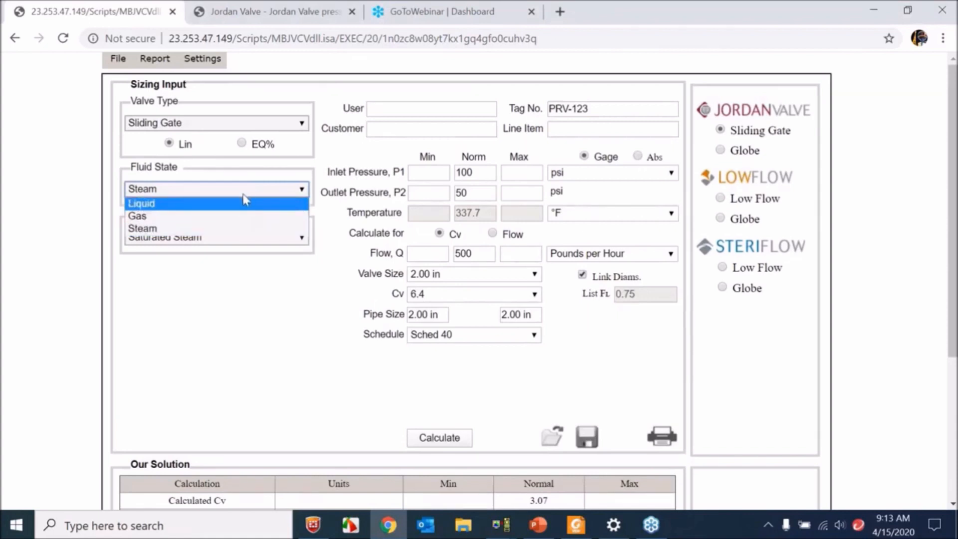
left_click(321, 211)
left_click(298, 195)
left_click(333, 236)
left_click(305, 238)
left_click(333, 239)
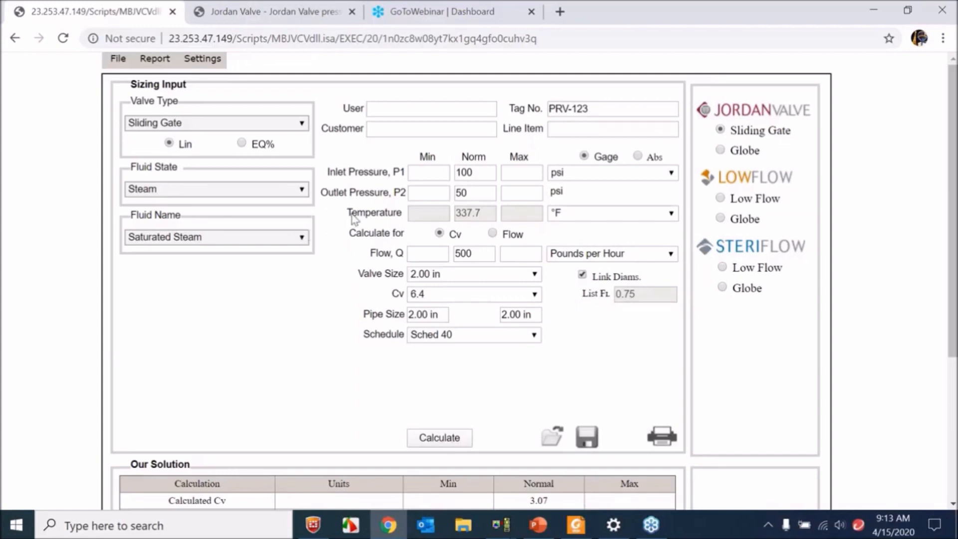
- Compare the solution table's results with the sizing inputs above it
scroll(379, 239, "down", 3)
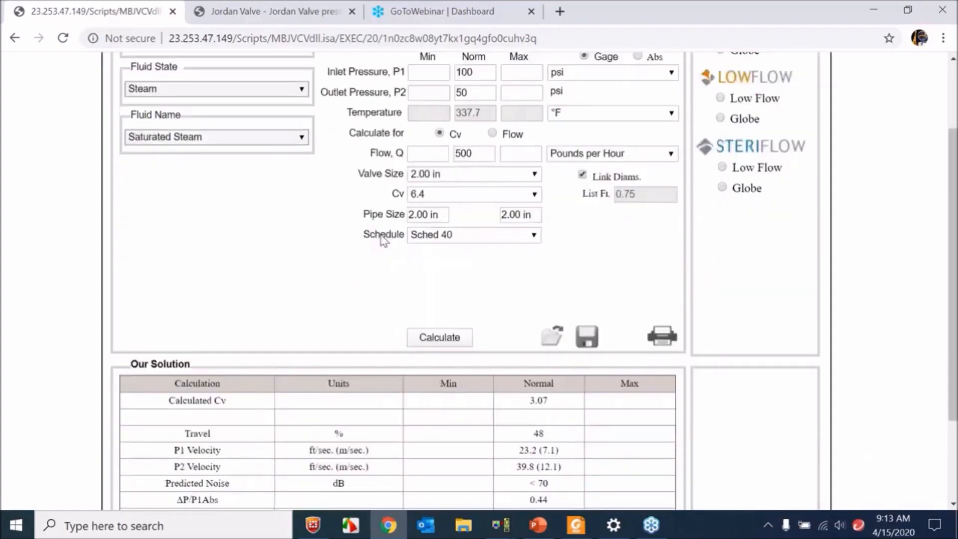
scroll(365, 243, "down", 2)
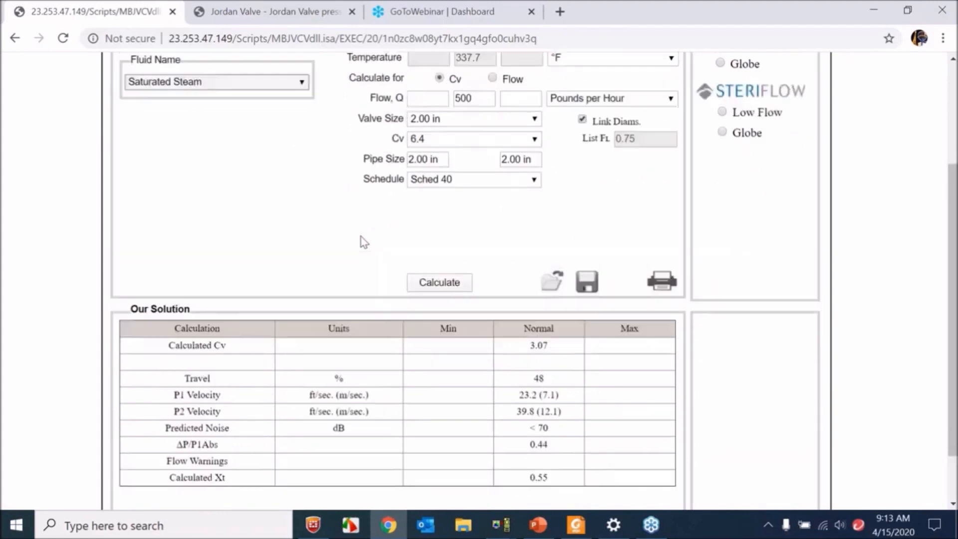
scroll(364, 242, "up", 2)
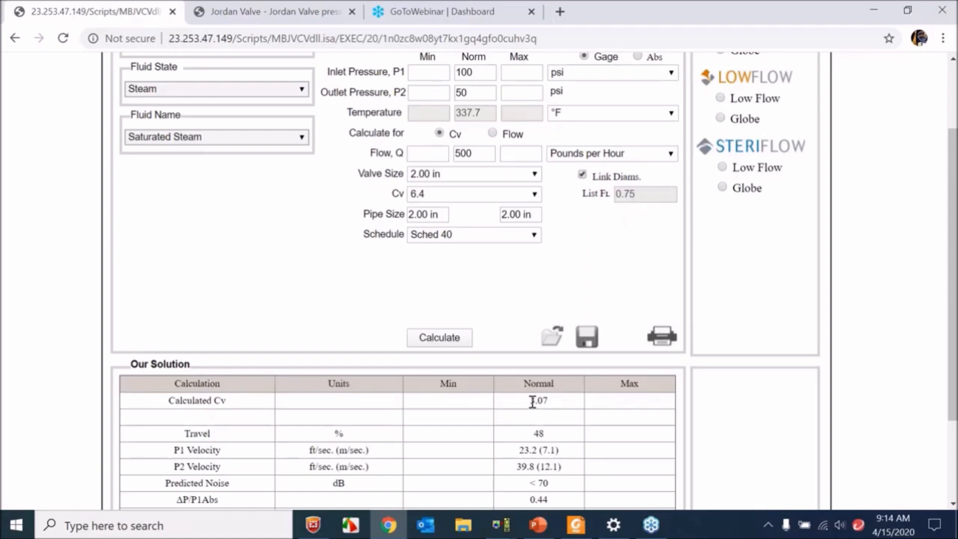
scroll(532, 402, "up", 2)
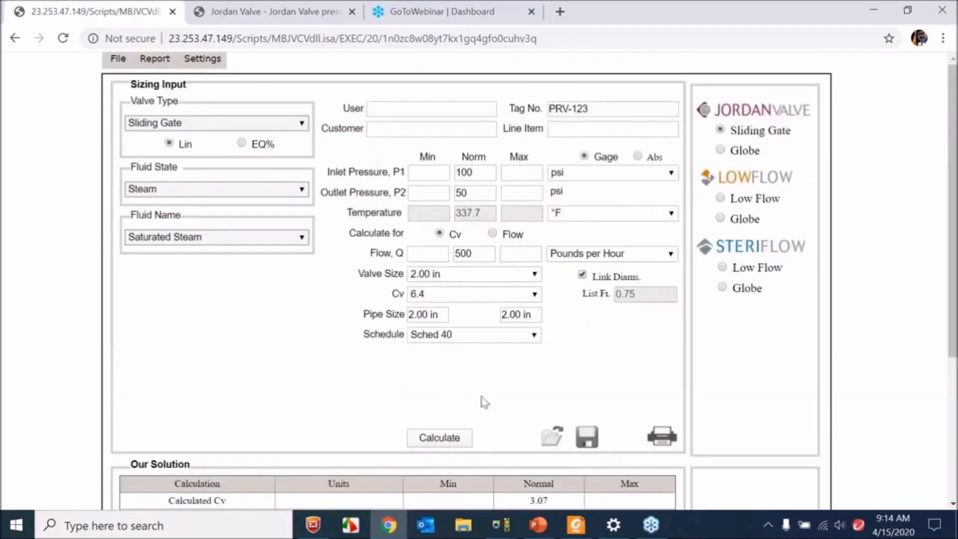
scroll(481, 397, "down", 2)
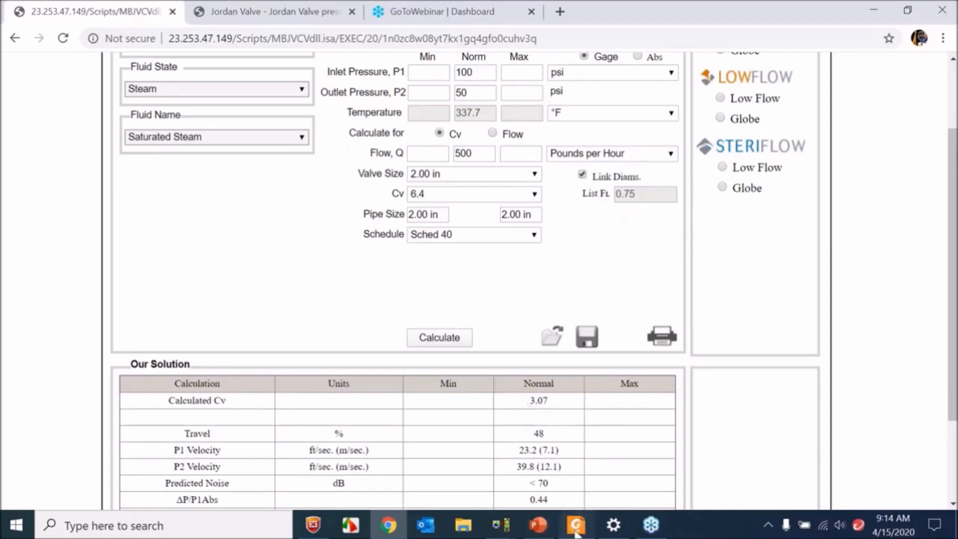
- Switch to PowerPoint and view the slide with the gate discs, check the mk60.pdf ordering schematic, and return to Chrome
left_click(548, 525)
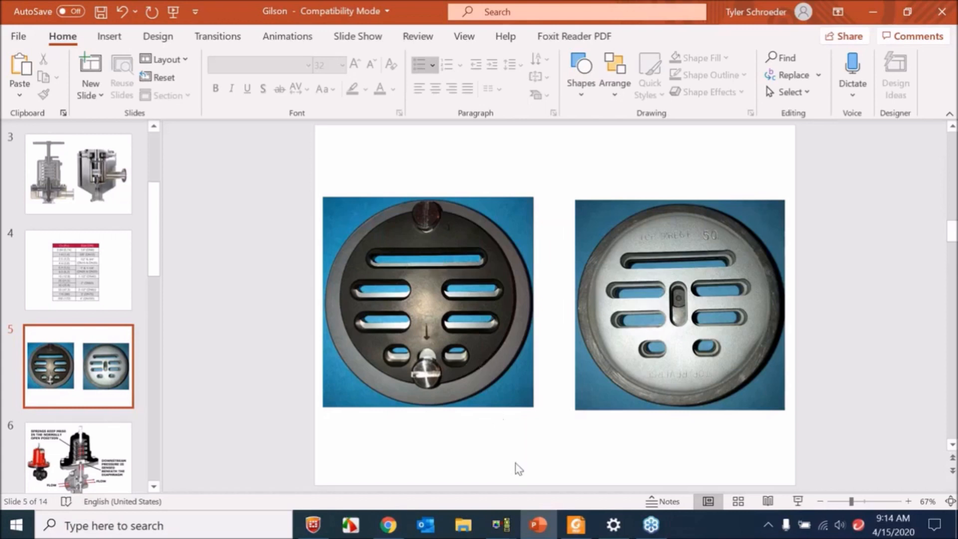
left_click(538, 524)
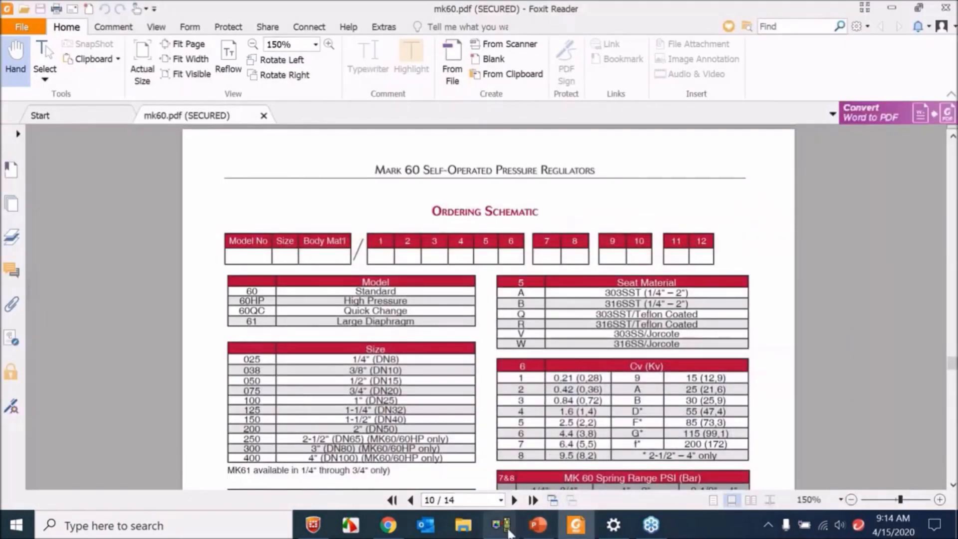
left_click(538, 524)
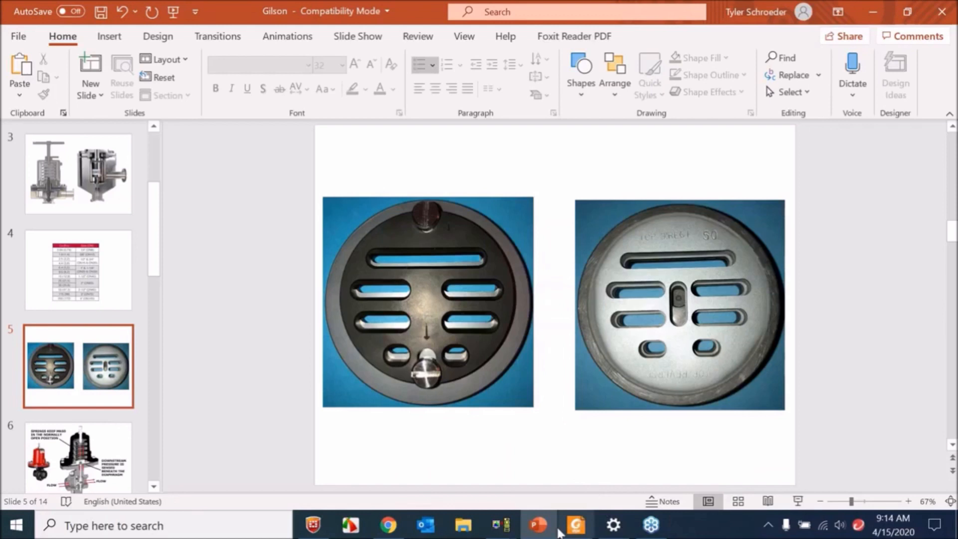
left_click(388, 524)
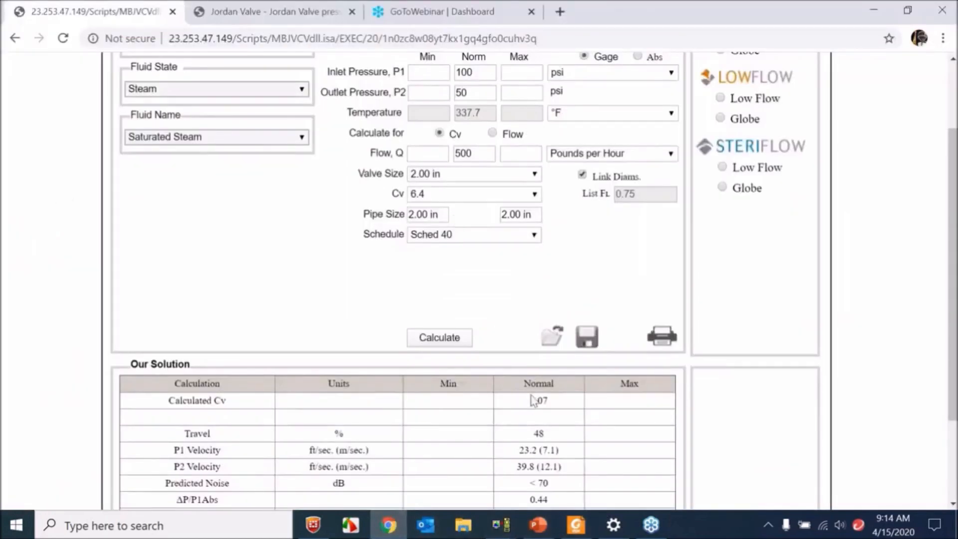
- Compare the calculated Cv with the available Cv options, keeping the current selection
mouse_move(548, 399)
left_mouse_down()
mouse_move(529, 400)
mouse_move(543, 401)
left_mouse_up()
left_click(535, 403)
left_click(471, 195)
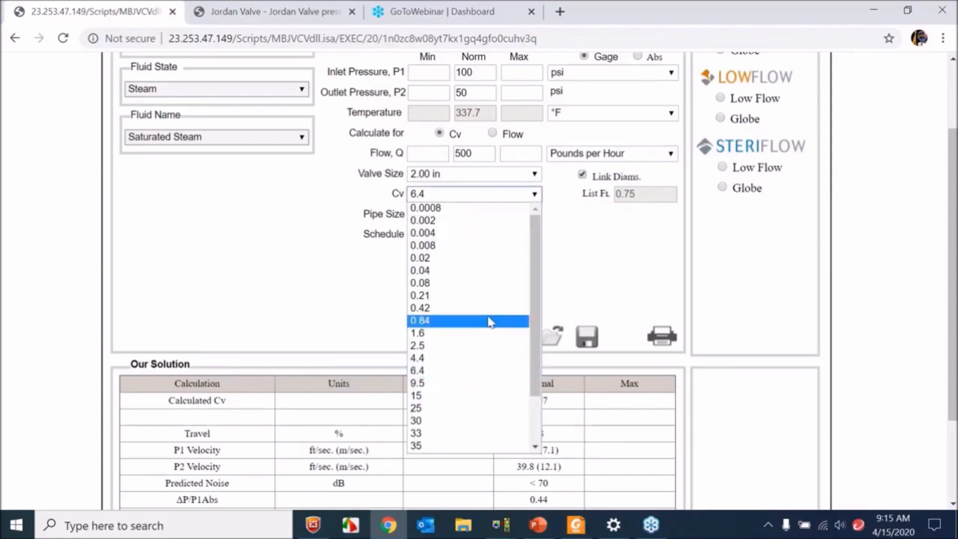
mouse_move(535, 310)
left_mouse_down()
mouse_move(536, 349)
mouse_move(535, 322)
left_mouse_up()
left_click(375, 292)
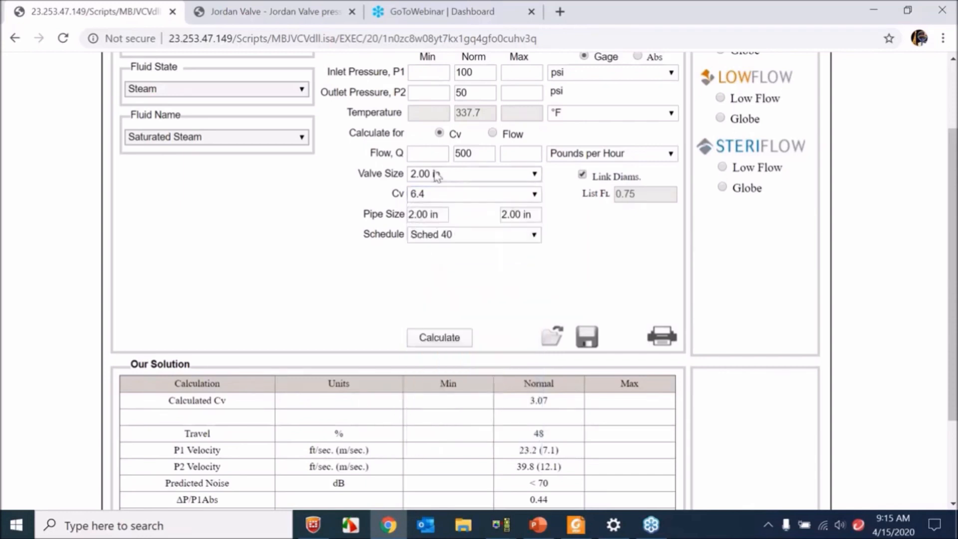
left_click(466, 194)
left_click_drag(533, 251, 538, 310)
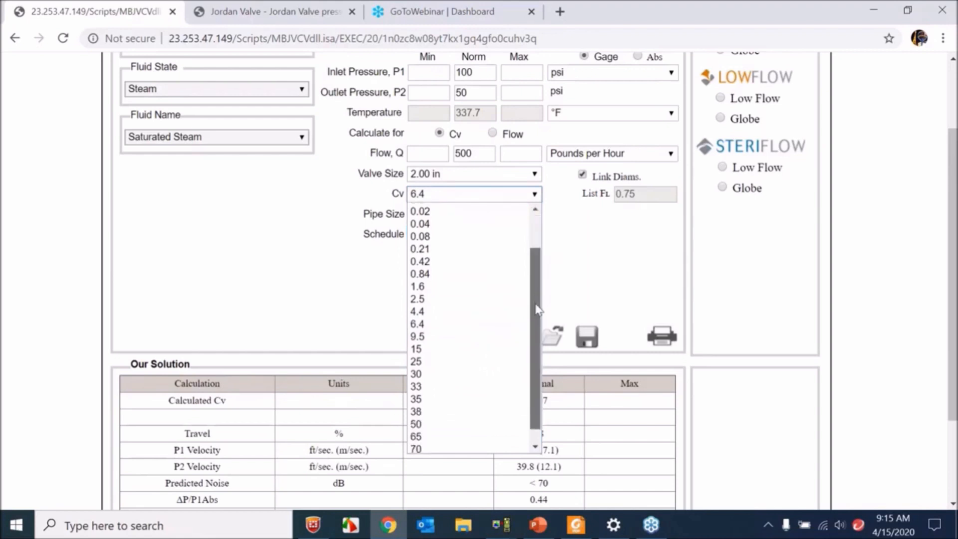
left_click(614, 310)
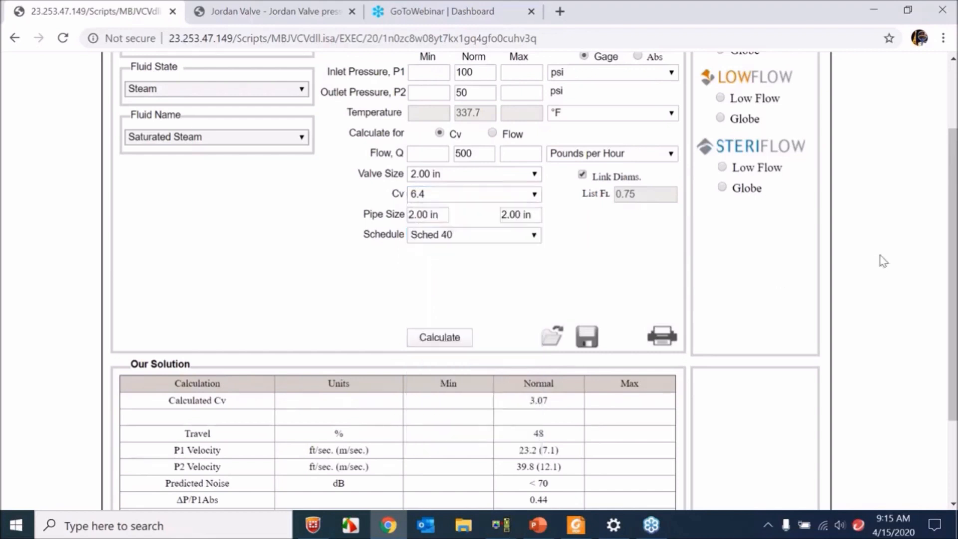
left_click(738, 266)
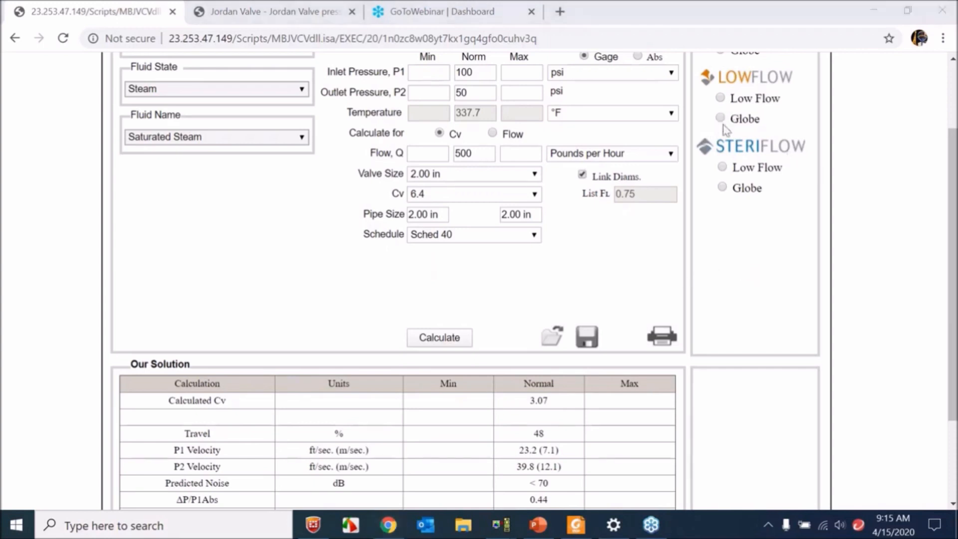
- Reselect 6.4 as the valve's Cv and recalculate the sizing
left_click(474, 191)
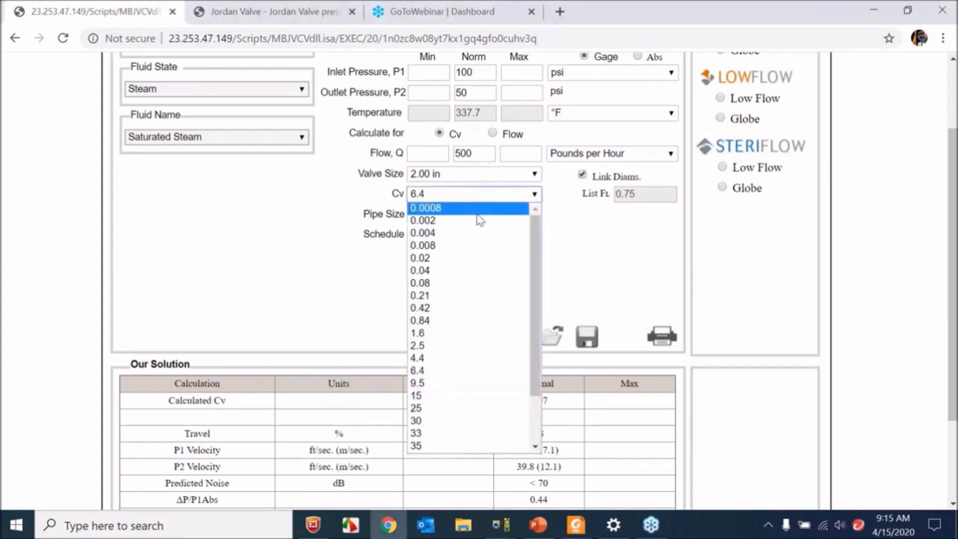
scroll(538, 297, "down", 1)
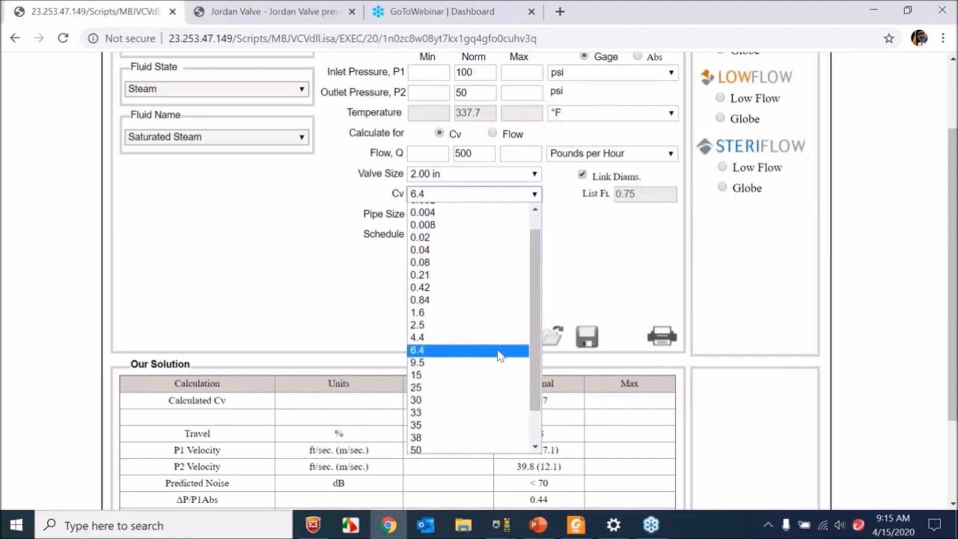
scroll(501, 249, "up", 1)
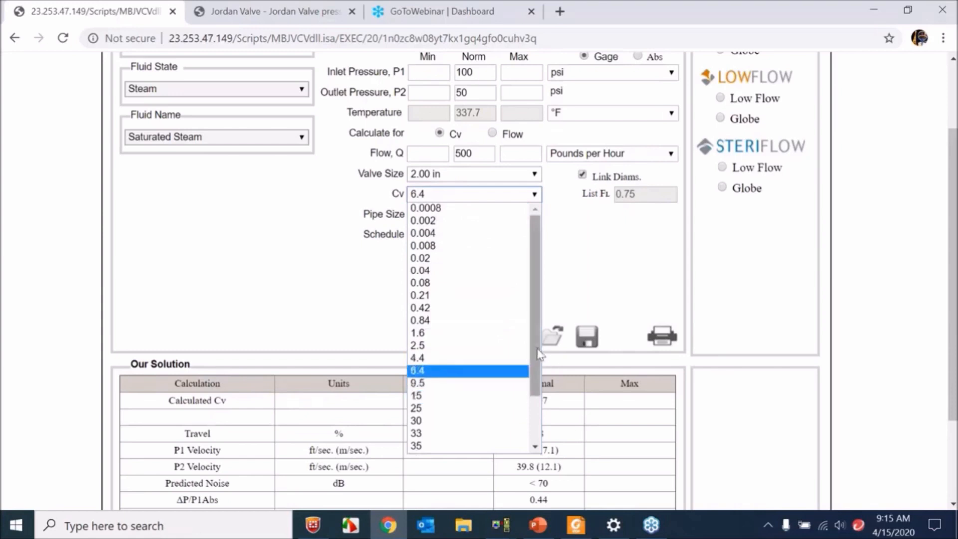
scroll(530, 364, "down", 1)
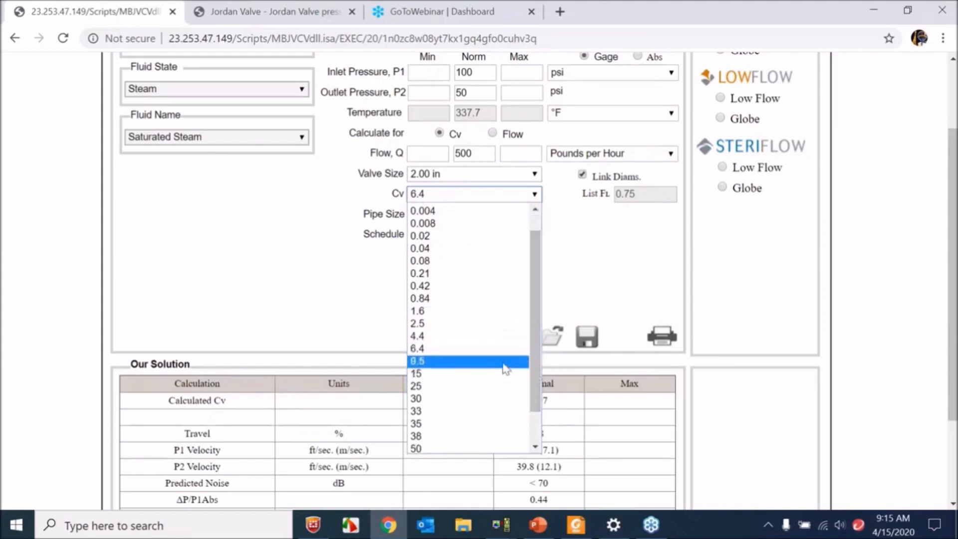
left_click(490, 349)
left_click(462, 194)
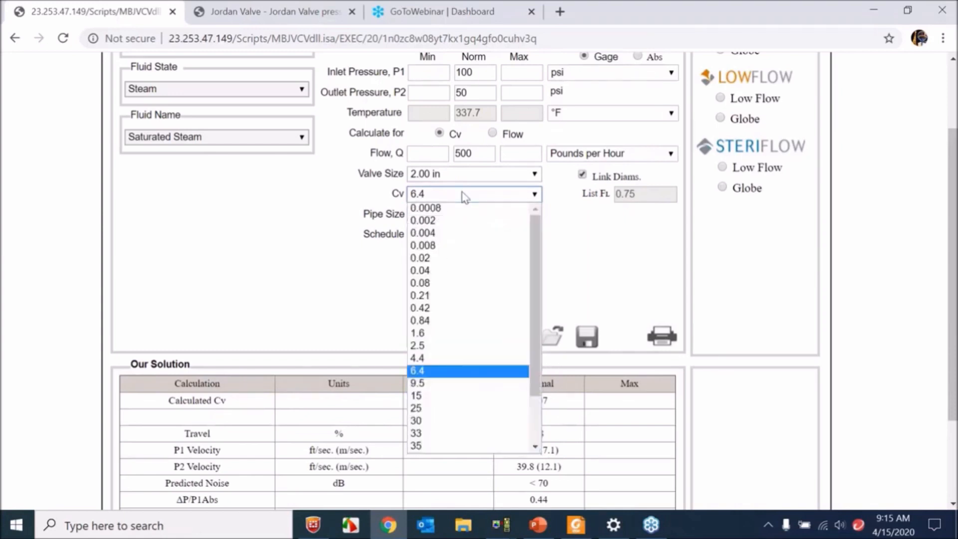
left_click(499, 370)
left_click(436, 337)
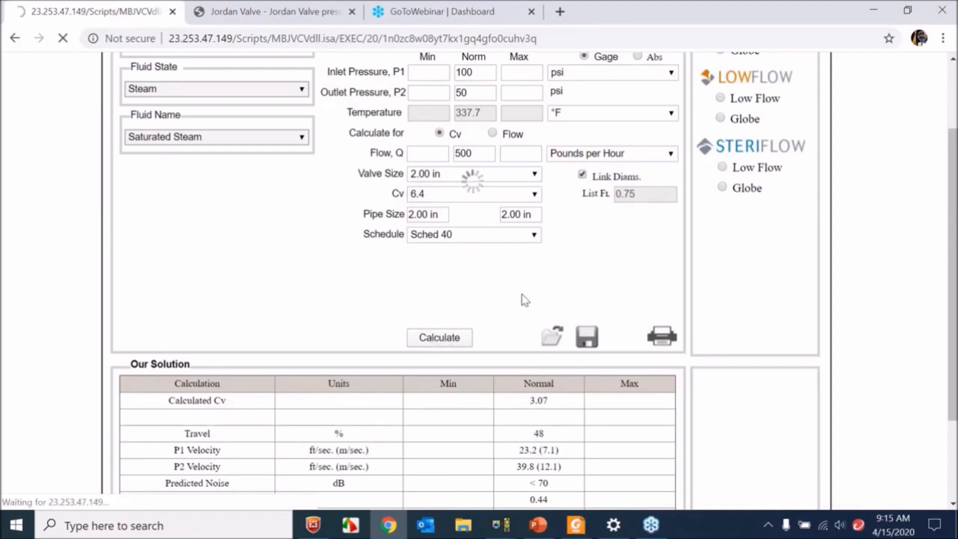
- Review the sizing inputs and the recalculated solution, check the gate disc slide in PowerPoint, and return to the sizing page
scroll(519, 298, "up", 2)
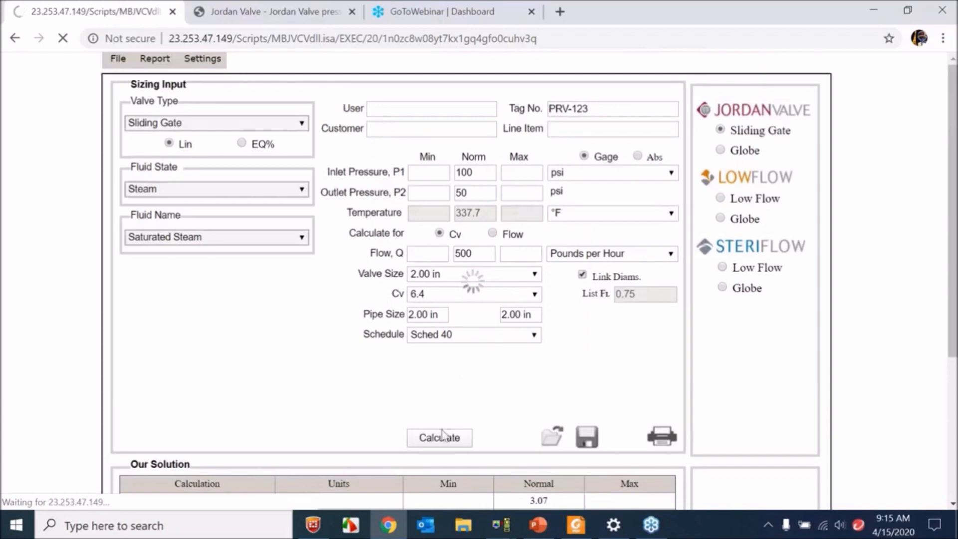
scroll(467, 429, "down", 3)
scroll(468, 424, "up", 1)
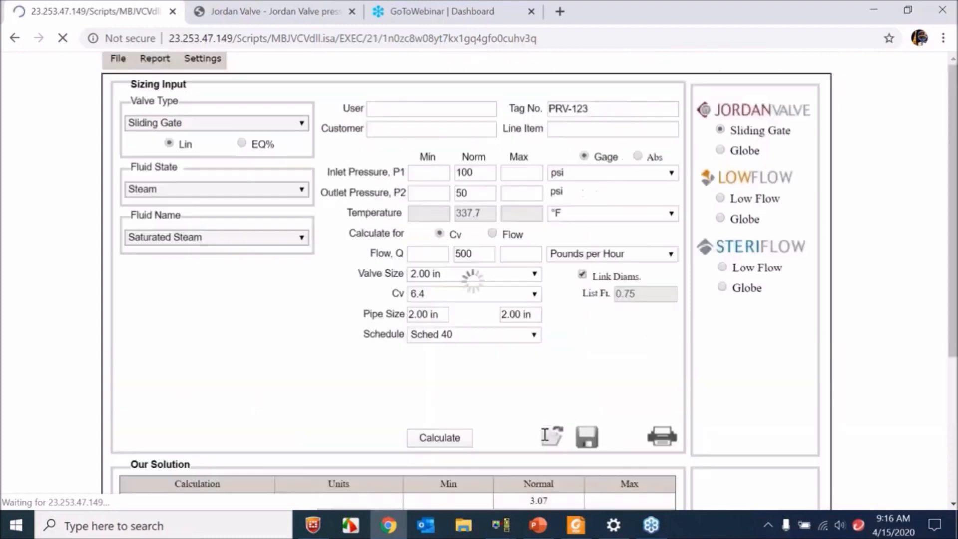
left_click(598, 129)
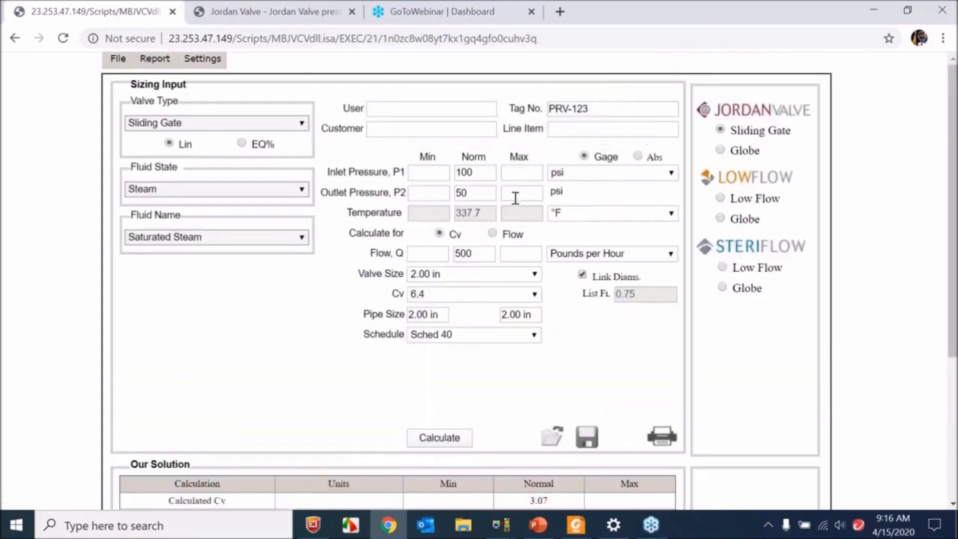
scroll(472, 86, "down", 2)
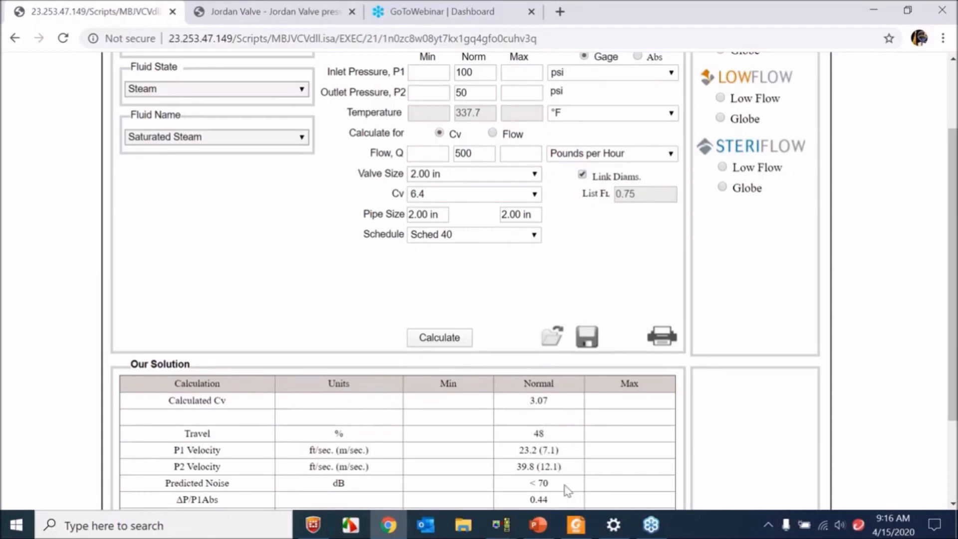
left_click(538, 524)
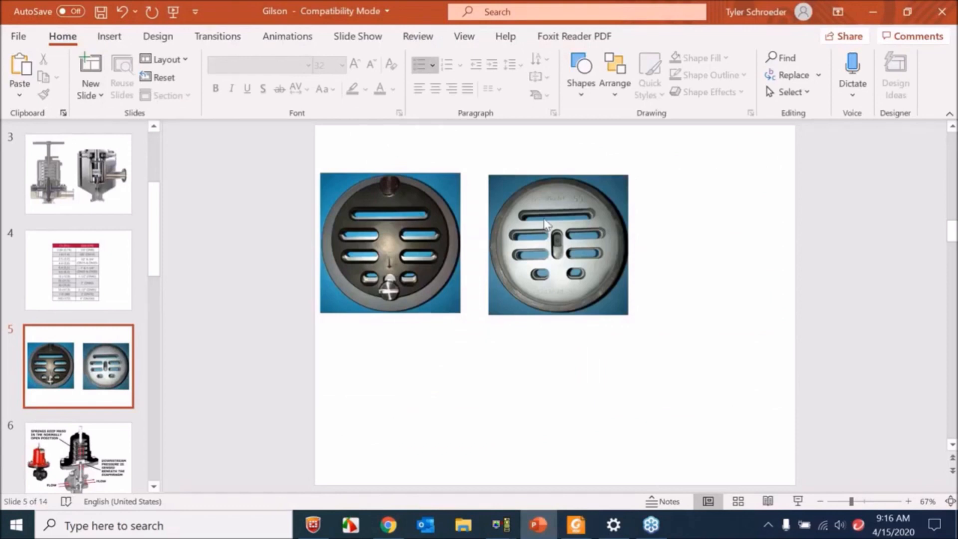
left_click(538, 525)
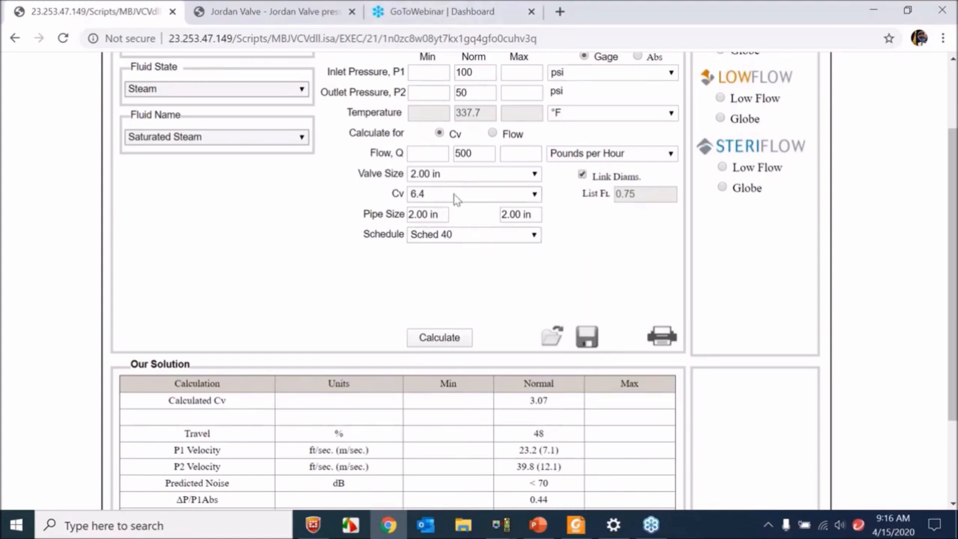
- Switch to mk60.pdf in Foxit Reader and examine the size, body material, end connection, Cv and spring range tables of the ordering schematic
left_click(575, 524)
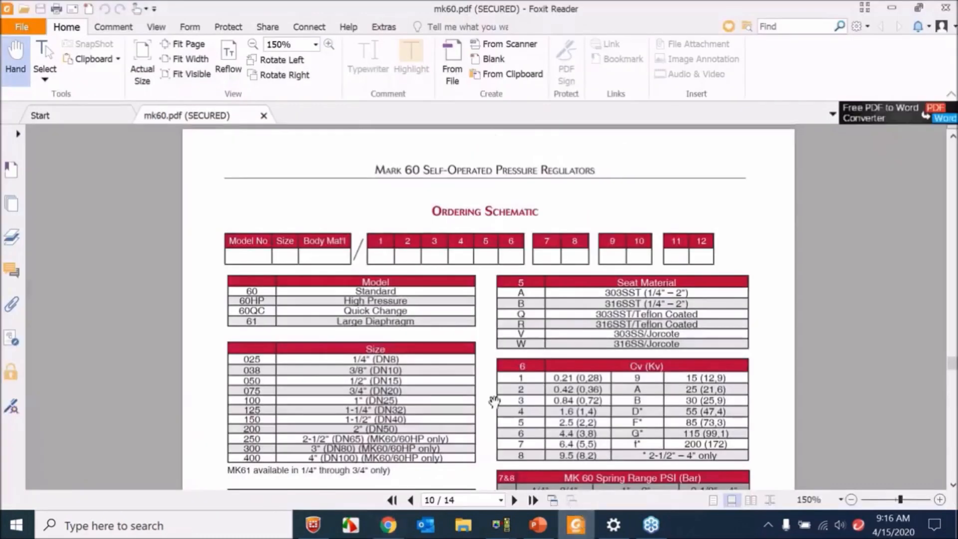
scroll(489, 363, "down", 2)
scroll(493, 359, "up", 1)
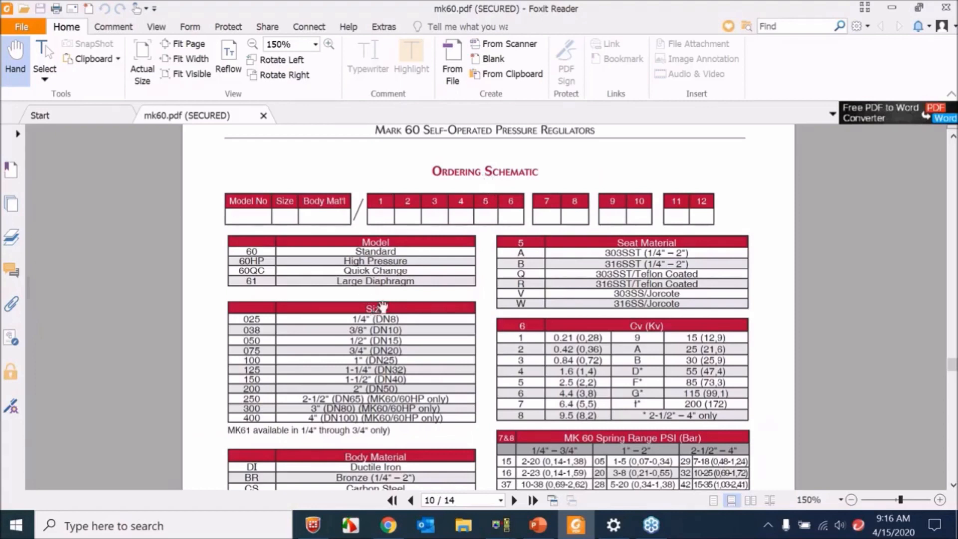
scroll(373, 382, "down", 2)
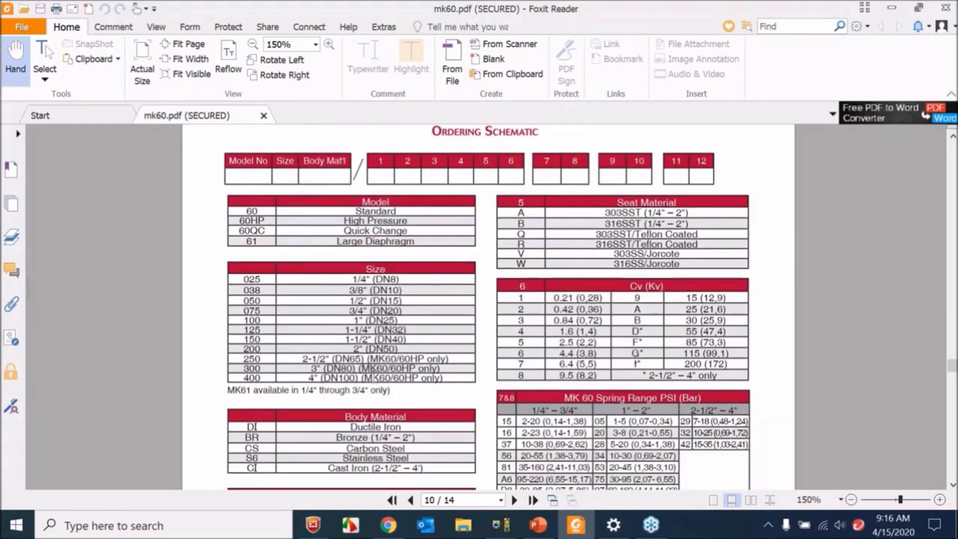
scroll(369, 391, "down", 2)
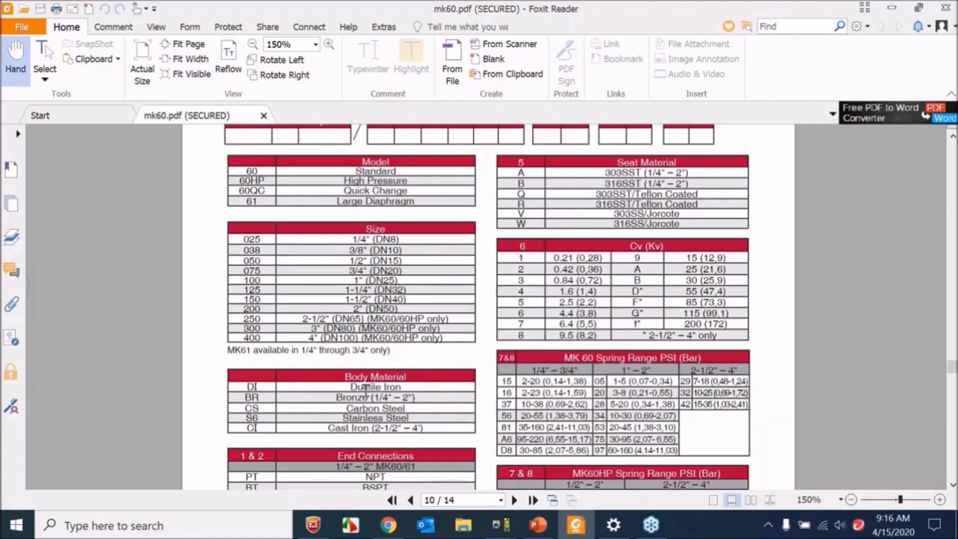
scroll(369, 415, "down", 2)
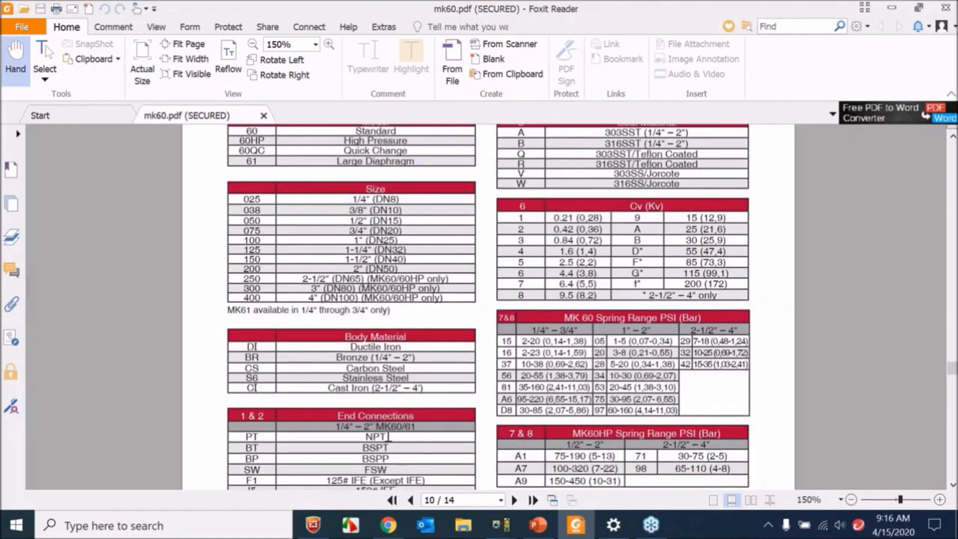
scroll(389, 437, "up", 2)
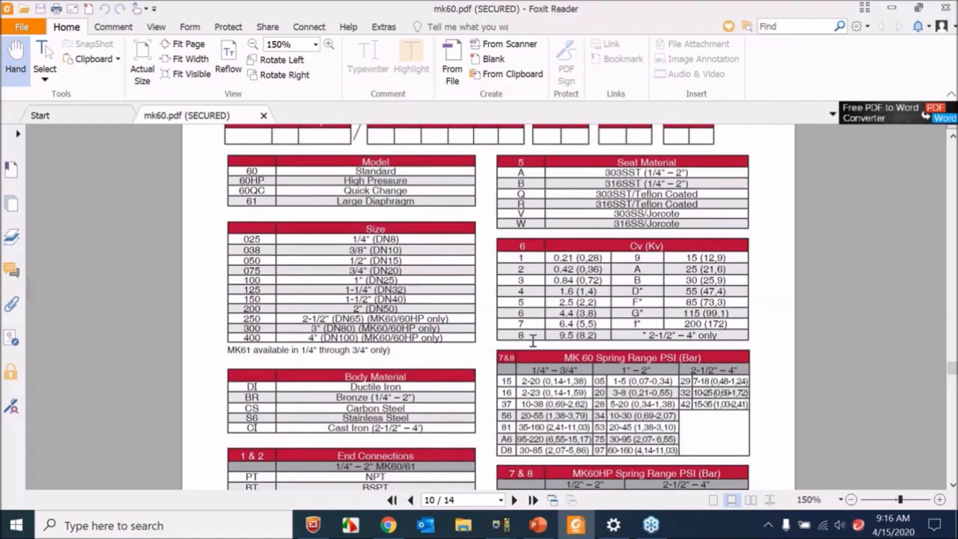
scroll(528, 349, "down", 4)
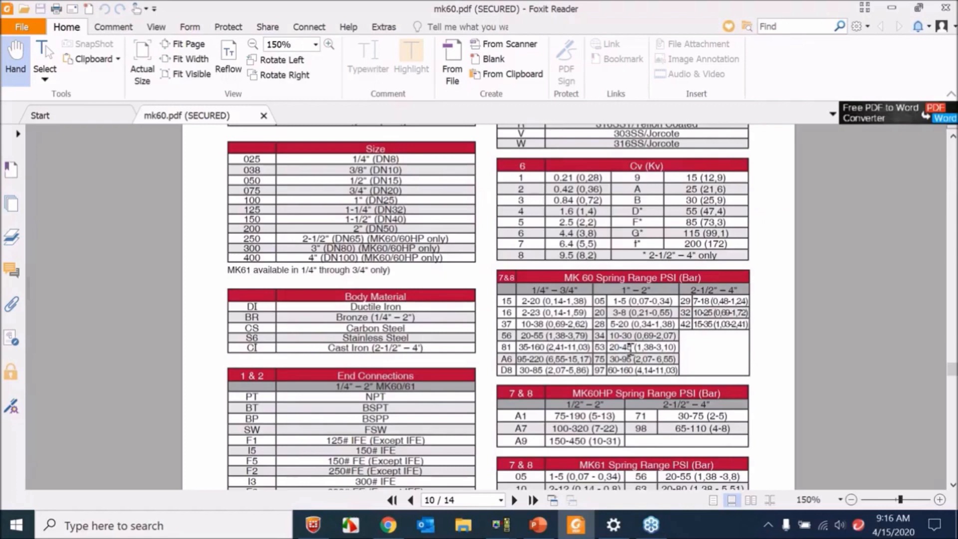
- Highlight the 6.4 entry in the ordering schematic's Cv table and return to the sizing page in Chrome
scroll(625, 349, "up", 4)
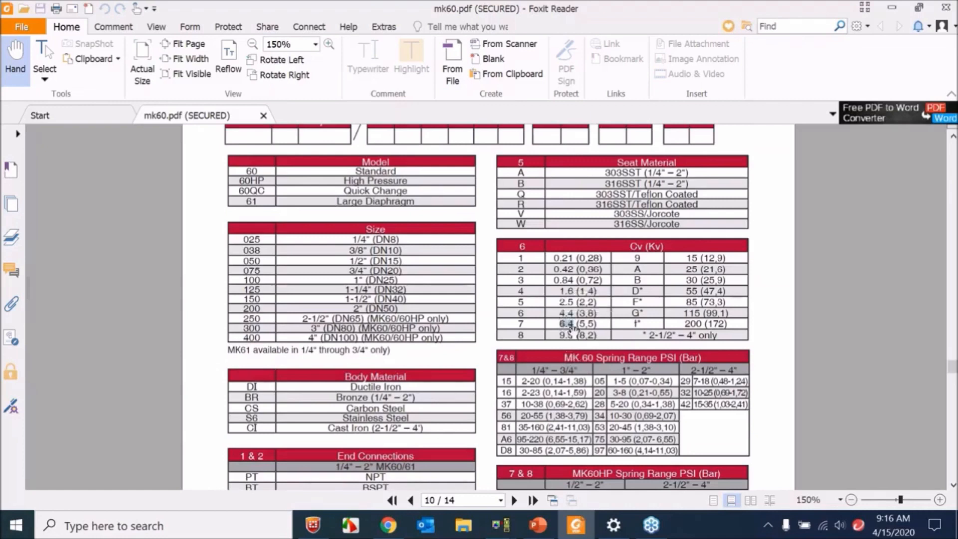
left_click_drag(573, 325, 526, 324)
left_click(594, 327)
scroll(387, 428, "down", 3)
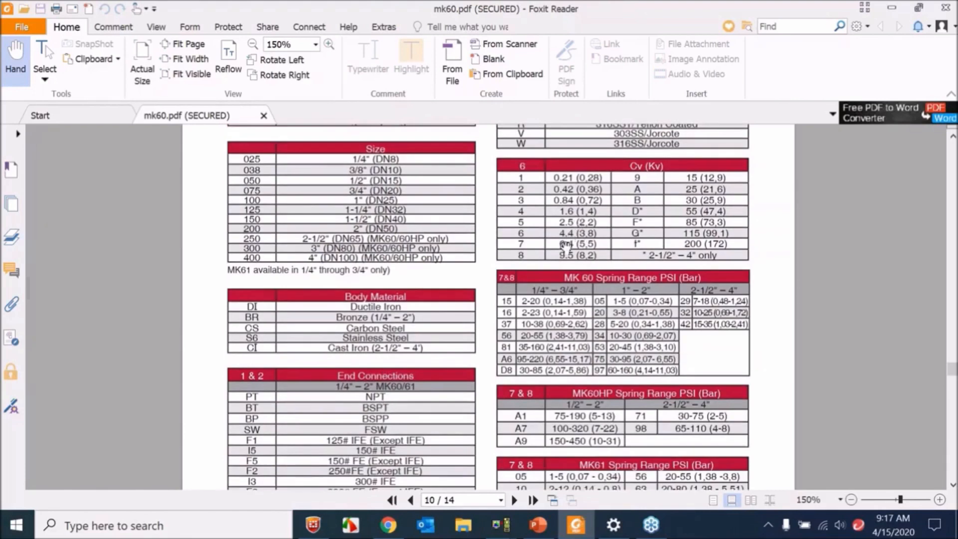
scroll(567, 249, "up", 1)
left_click(577, 523)
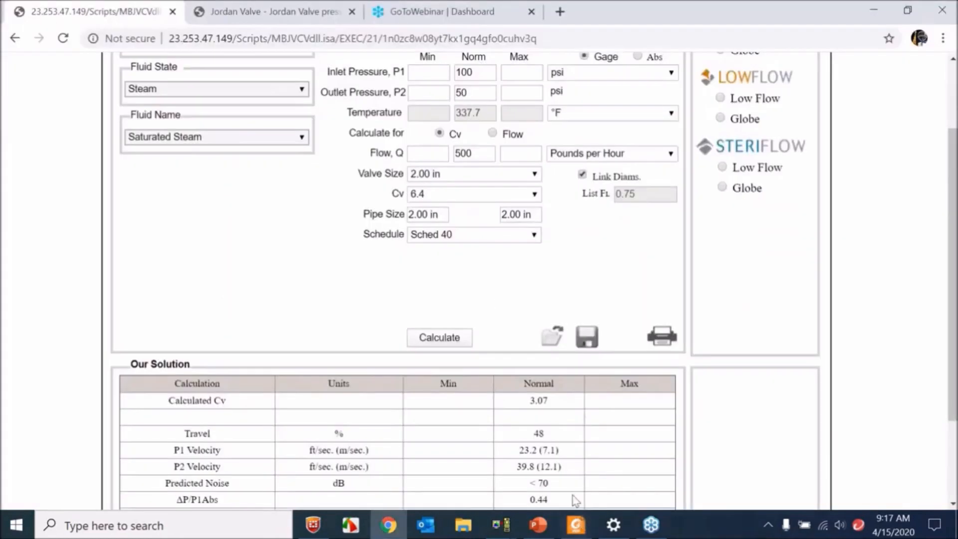
- Set the valve's Cv to 30 and review the updated solution table
left_click(483, 196)
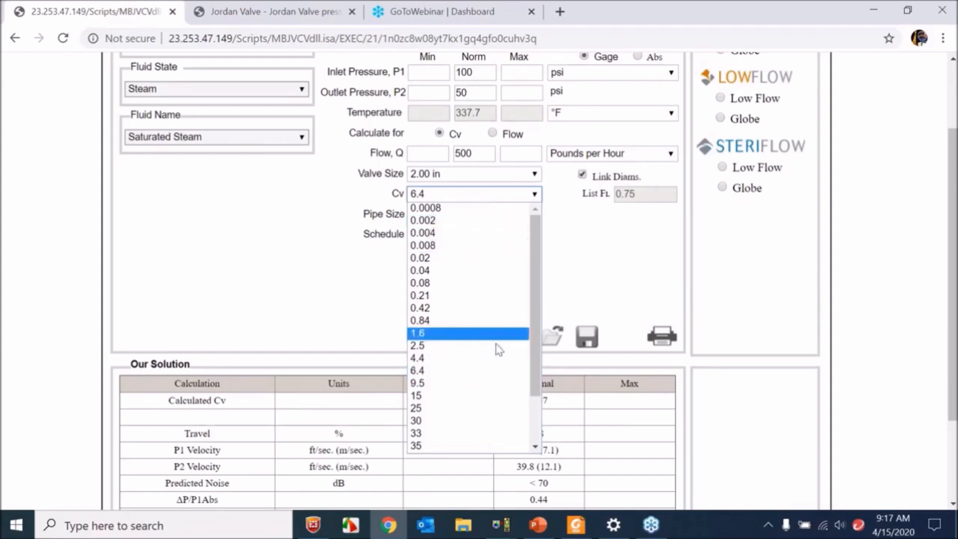
left_click(484, 420)
left_click(594, 170)
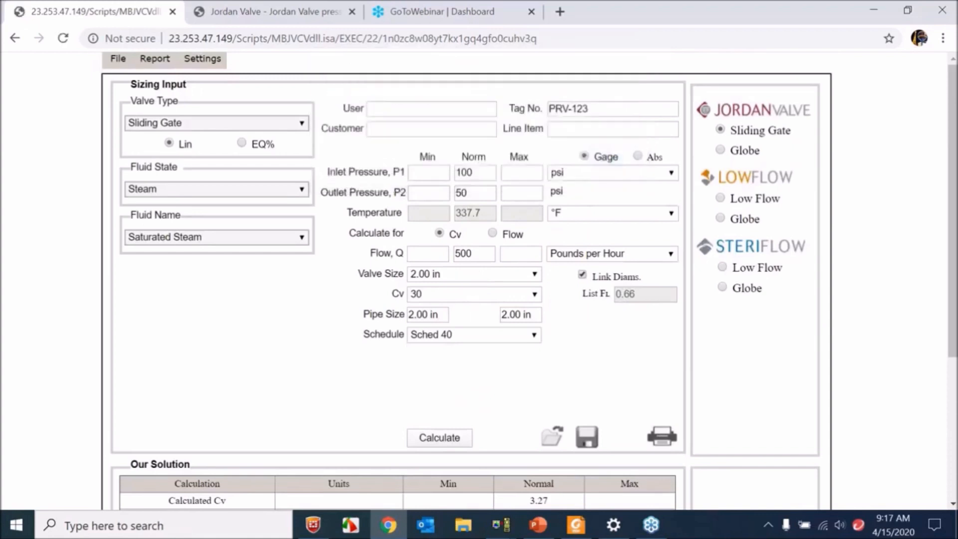
scroll(507, 354, "down", 2)
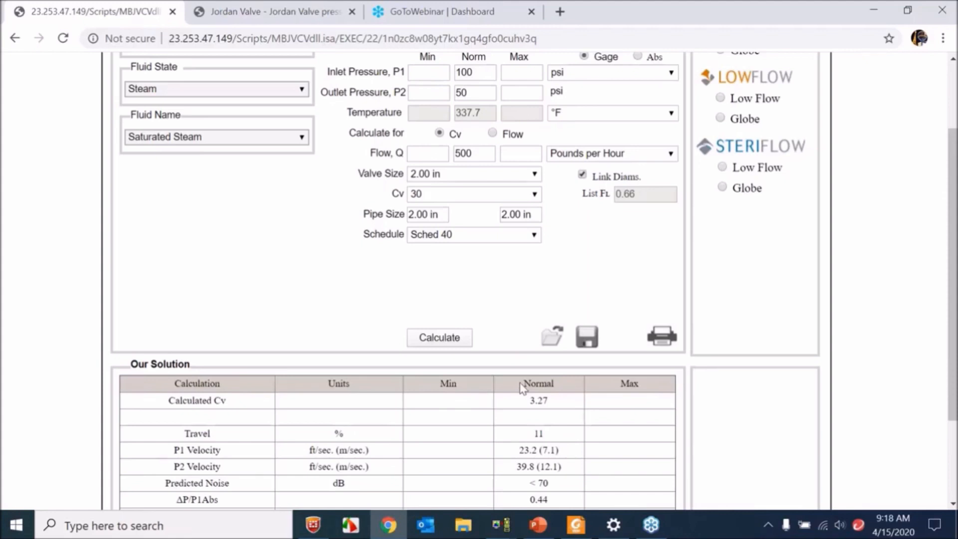
- Set the valve's Cv to 1.6 to update the sizing solution
left_click(491, 199)
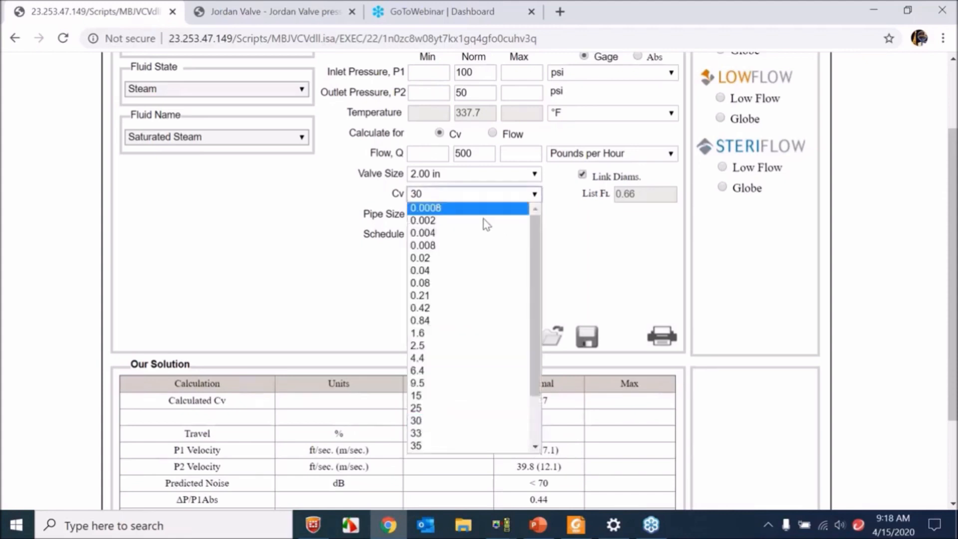
left_click(475, 333)
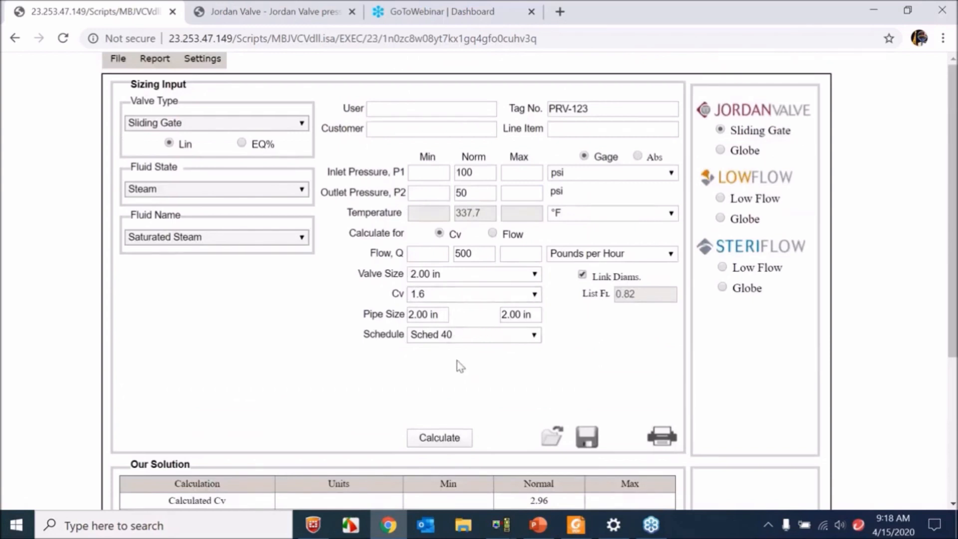
- Switch to mk60.pdf, view the gate disc slide in PowerPoint, and return to the sizing page in Chrome
left_click(575, 529)
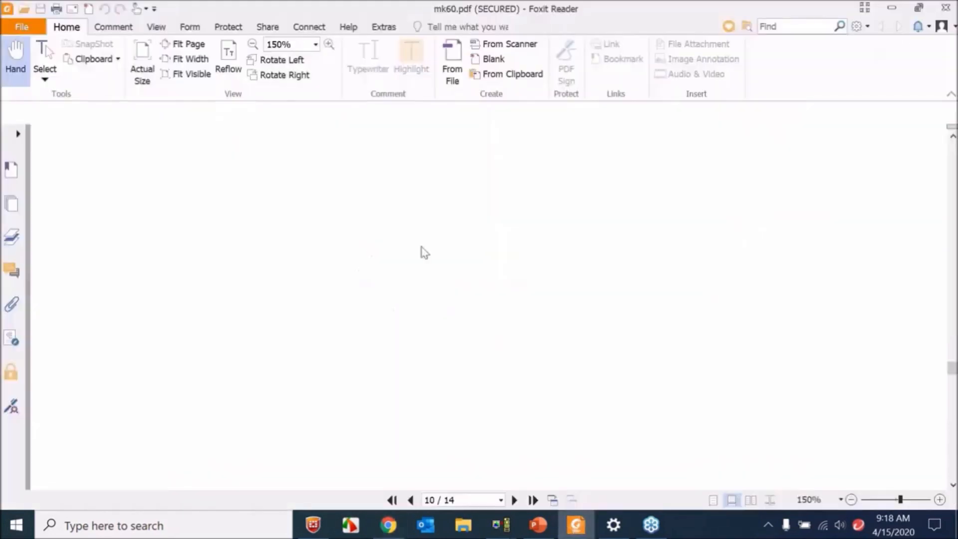
left_click(539, 528)
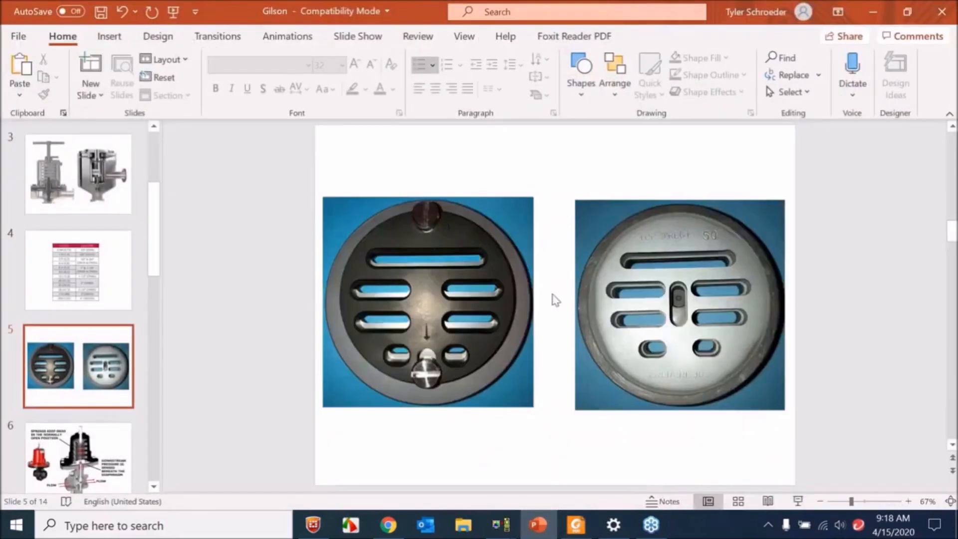
left_click(537, 528)
left_click(537, 527)
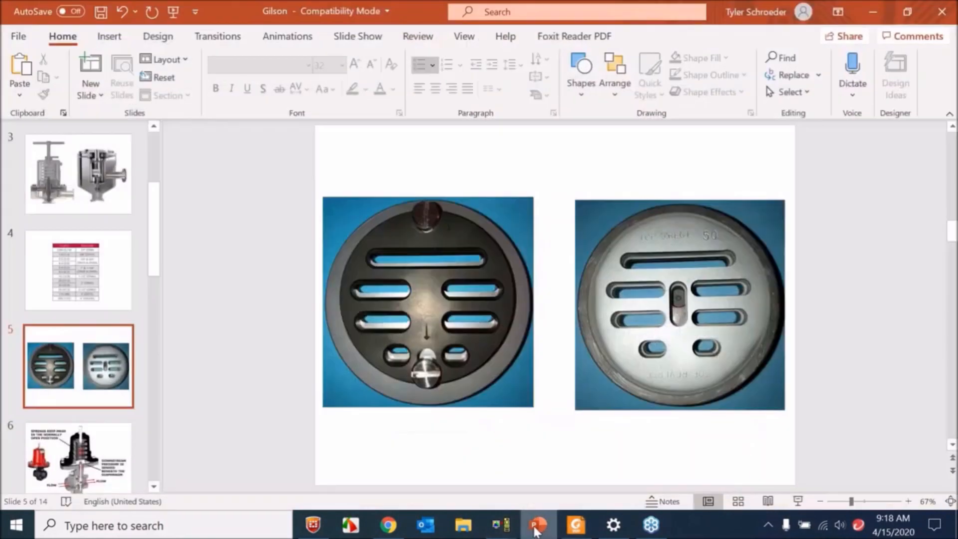
left_click(389, 525)
- Highlight the calculated Cv in the solution table and check it against the normal flow input
scroll(482, 275, "down", 2)
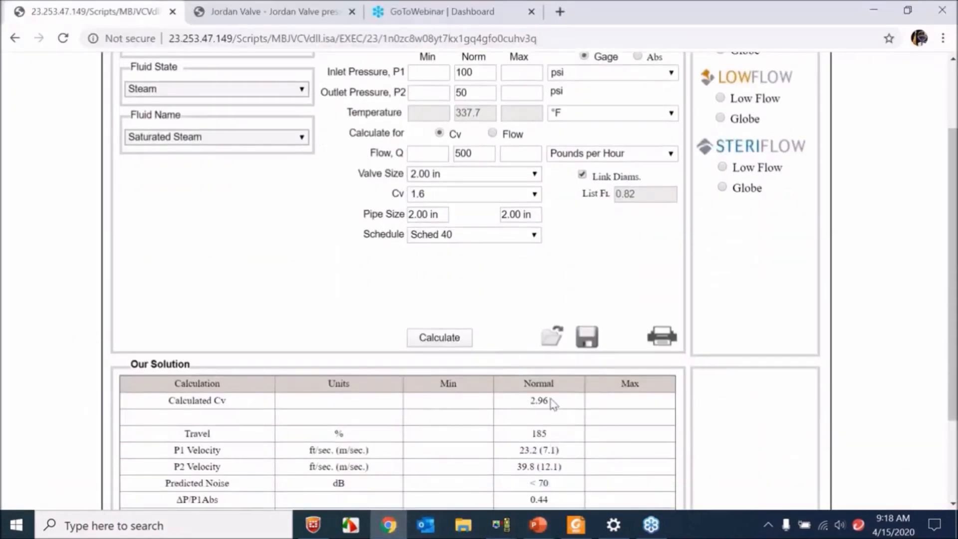
left_click_drag(553, 401, 529, 401)
left_click(500, 316)
double_click(481, 157)
left_click(480, 157)
left_click(539, 278)
left_click(947, 226)
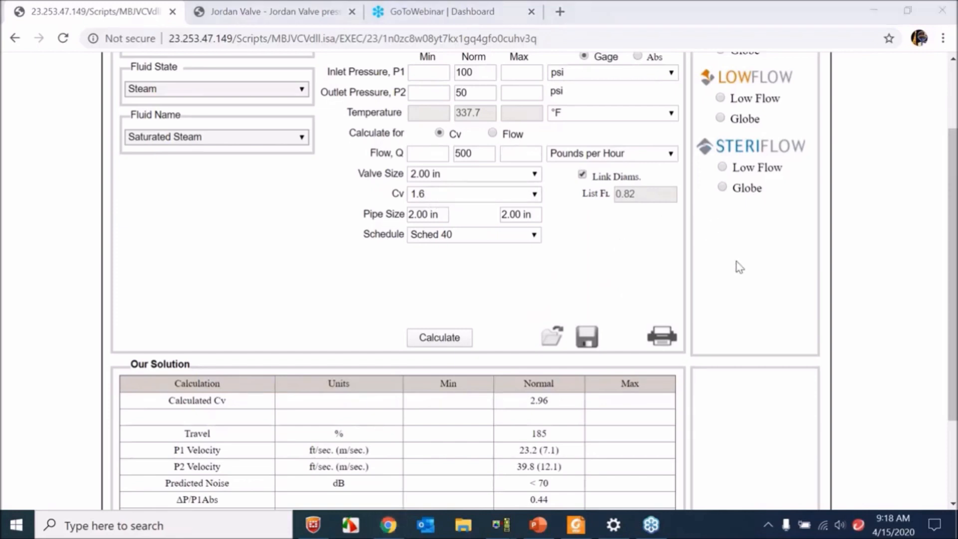
- Set the minimum and maximum inlet pressures P1 to 100 psi
left_click(783, 253)
left_click(466, 315)
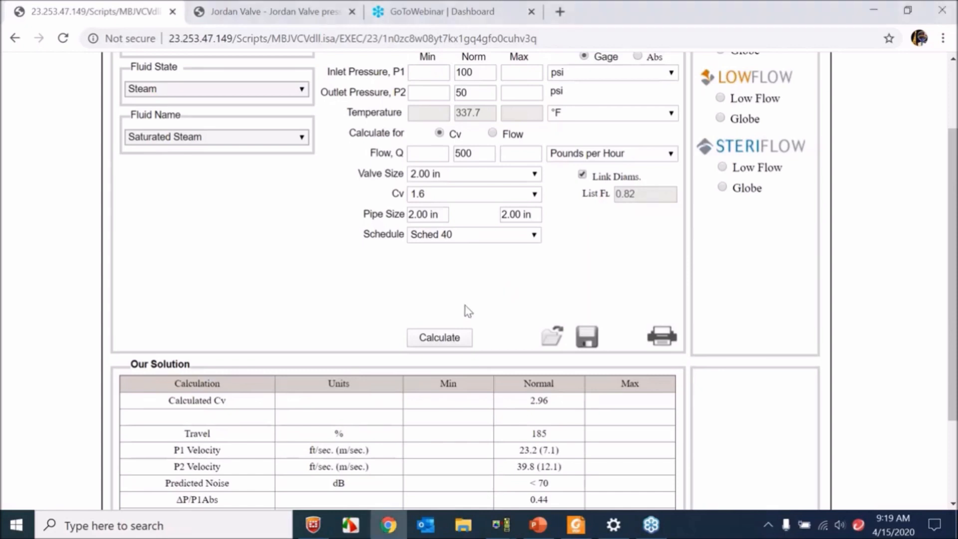
scroll(466, 315, "up", 2)
left_click(435, 171)
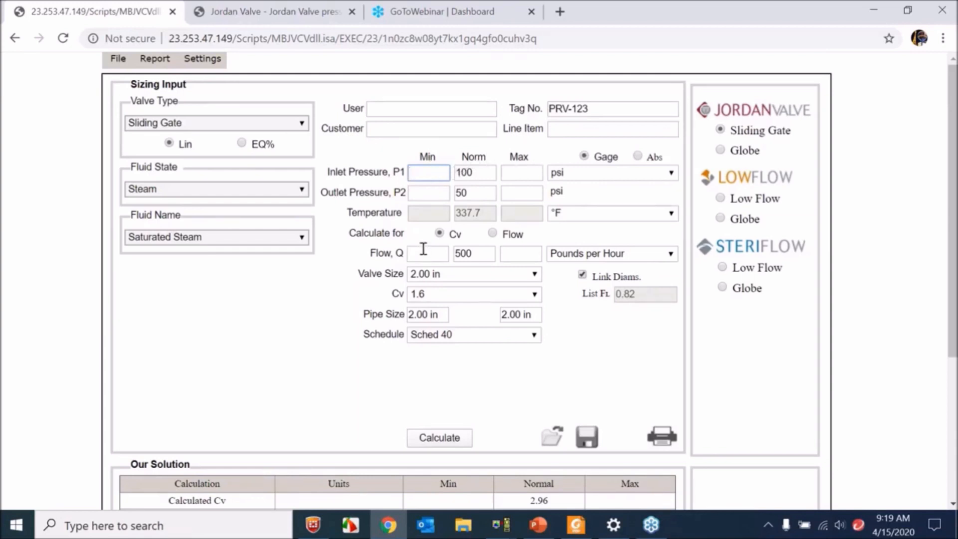
type("100")
key("Tab")
key("Tab")
type("100")
- Set the minimum and maximum outlet pressures P2 to 50 psi
left_click(430, 193)
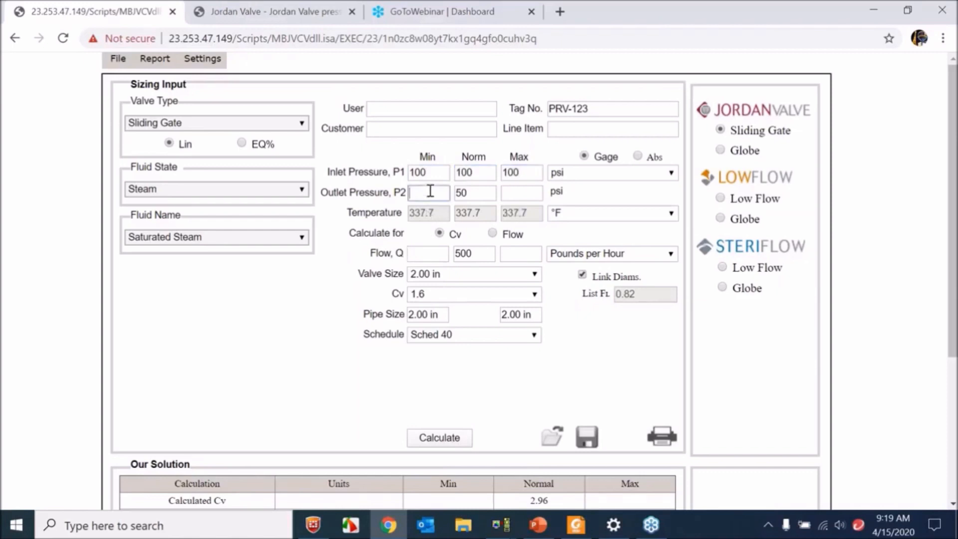
type("50")
key("Tab")
key("Tab")
type("50")
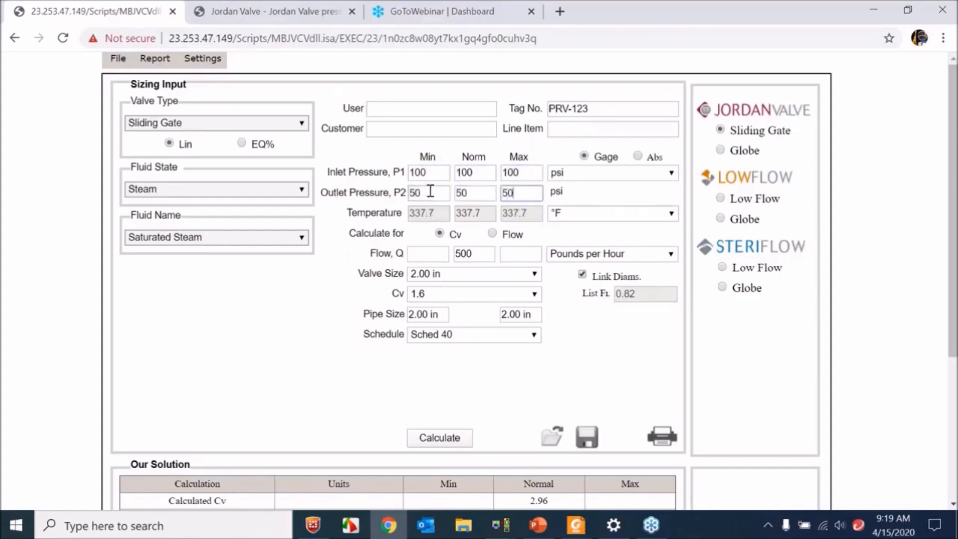
- Set the minimum flow to 300 and the maximum flow to 700 pounds per hour, and calculate the solution
left_click(427, 252)
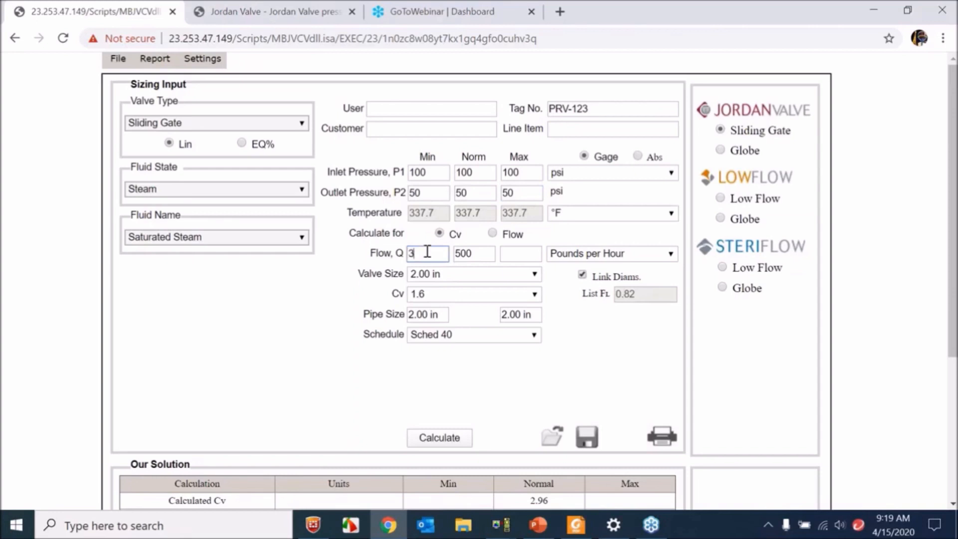
key("Tab")
key("Tab")
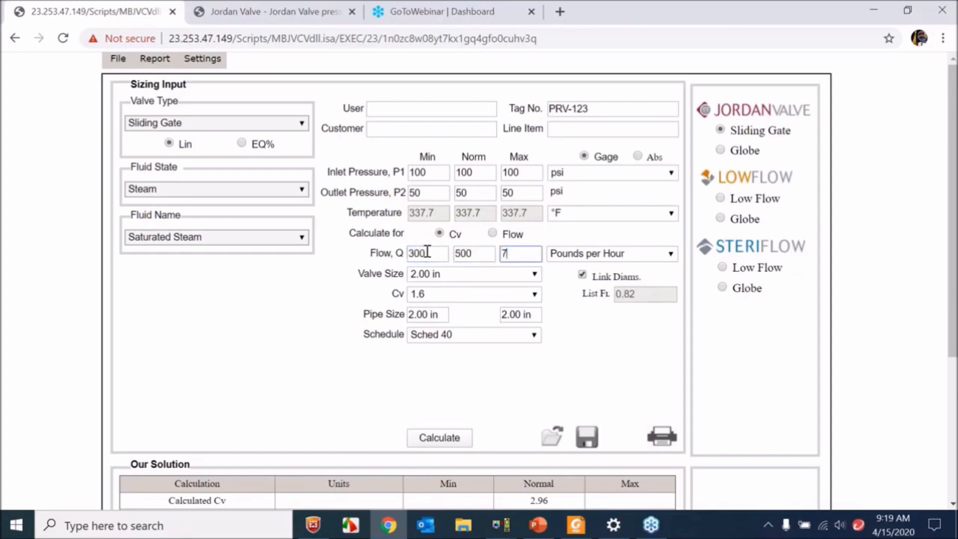
left_click(629, 353)
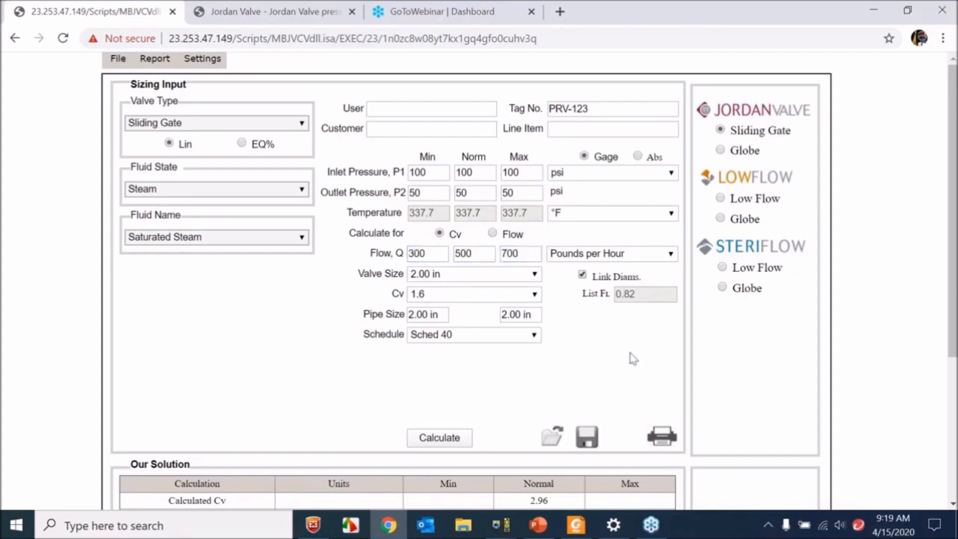
left_click(950, 234)
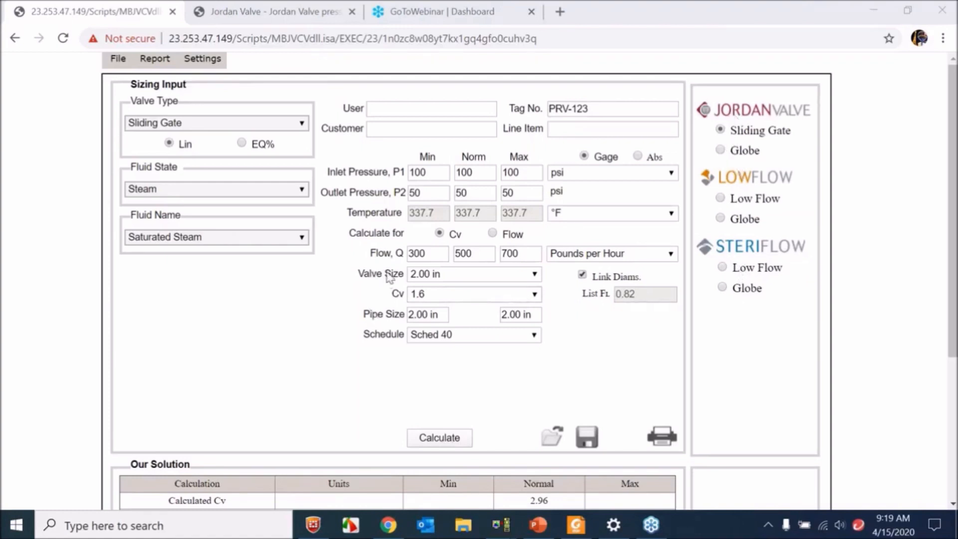
left_click(372, 264)
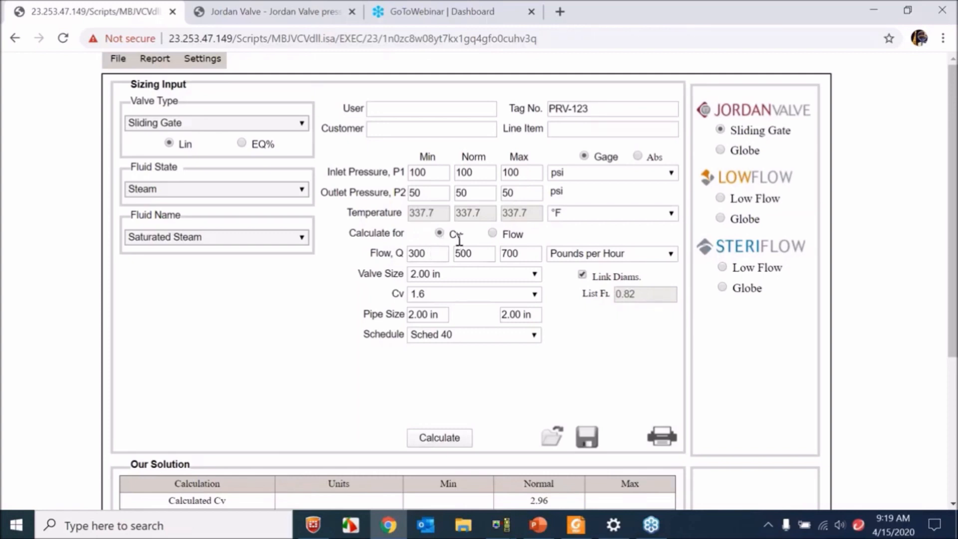
left_click(450, 438)
scroll(468, 370, "down", 2)
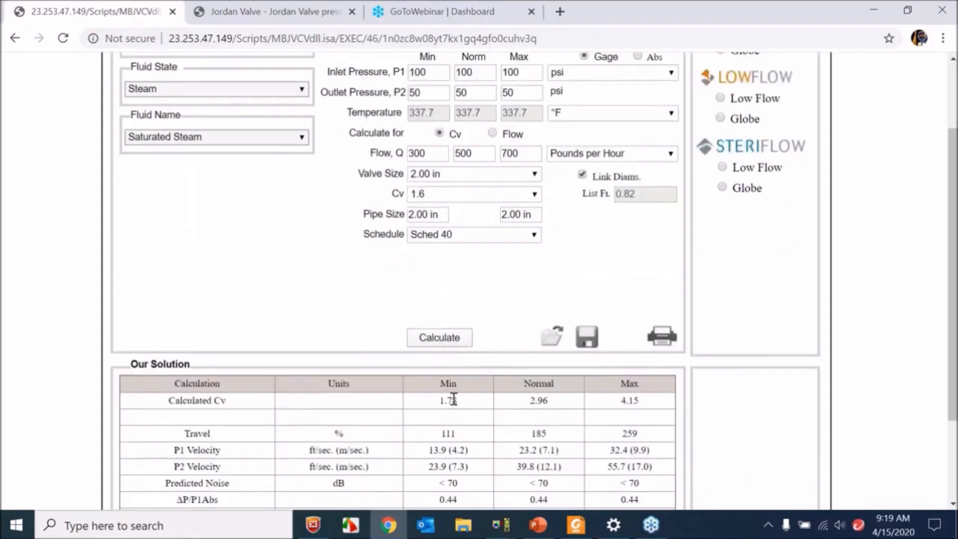
- Set the valve's Cv to 6.4 and review the solution for minimum, normal and maximum flow
left_click(446, 202)
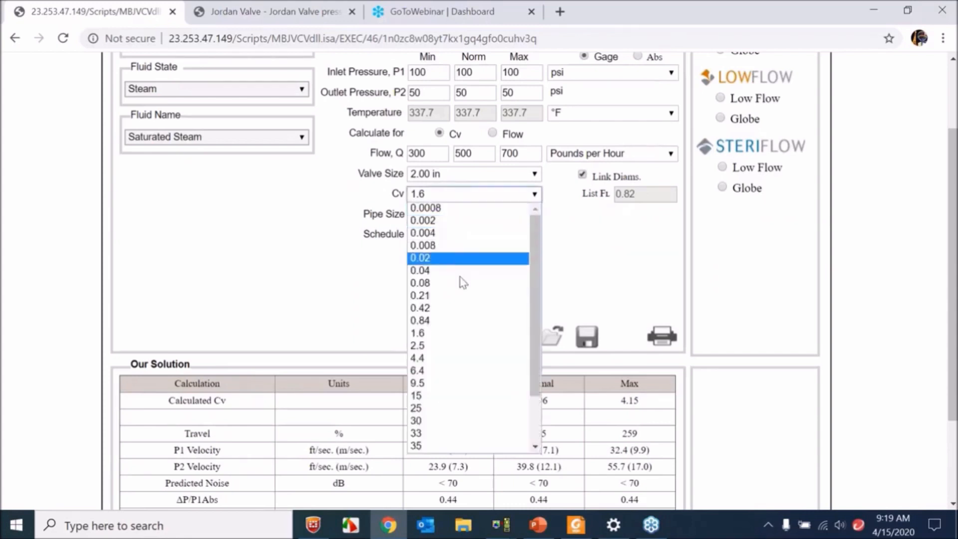
left_click(447, 370)
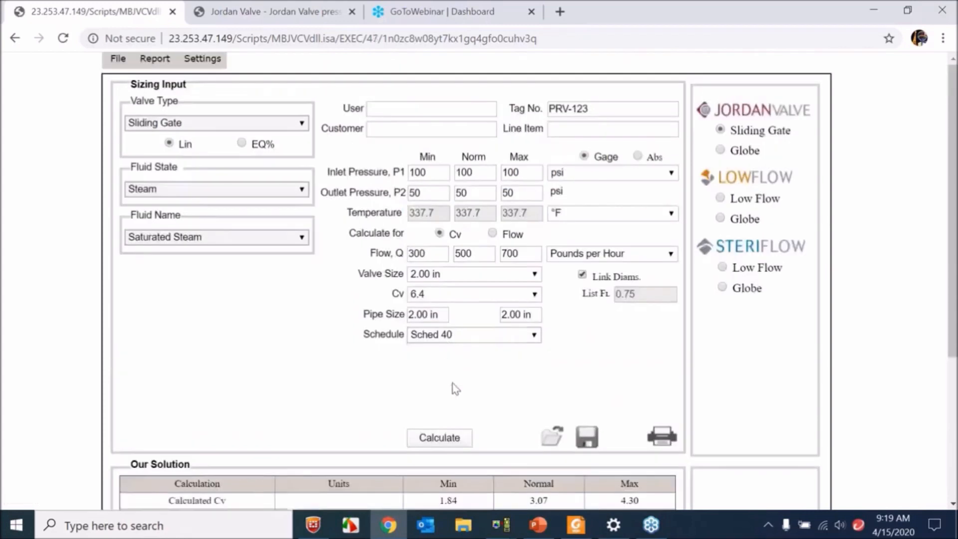
scroll(443, 390, "down", 2)
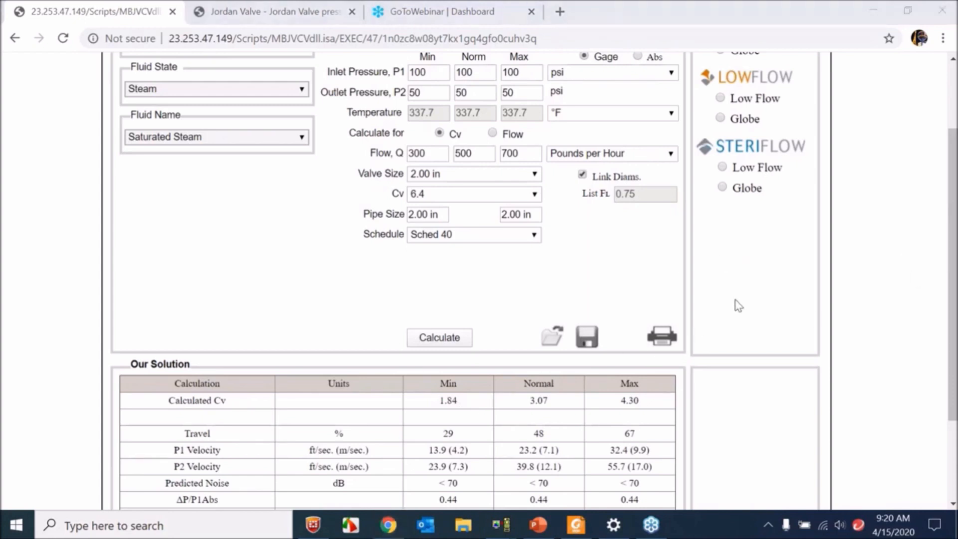
- Switch to PowerPoint to view the Sliding Gate vs Globe Style slide, and return to the sizing page in Chrome
left_click(714, 455)
left_click(539, 525)
scroll(502, 339, "up", 3)
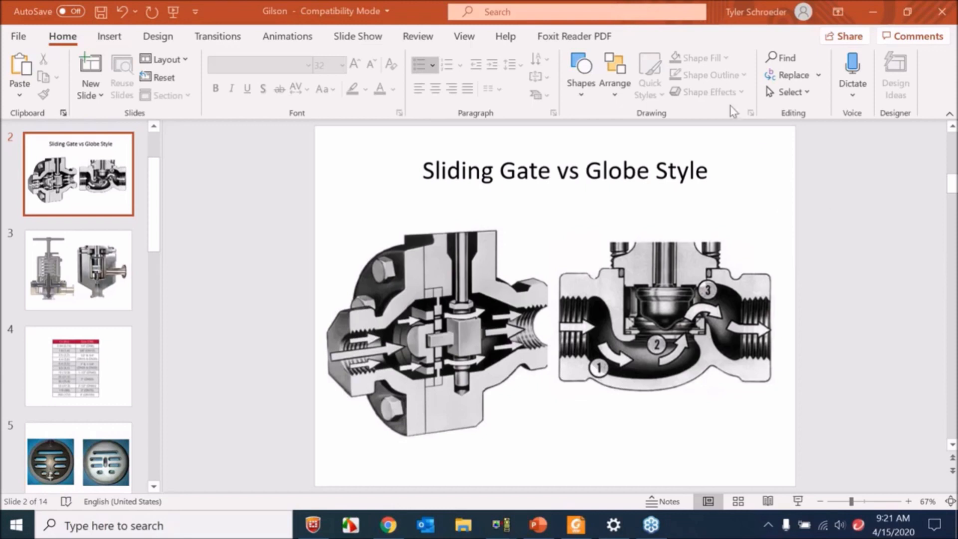
left_click(389, 524)
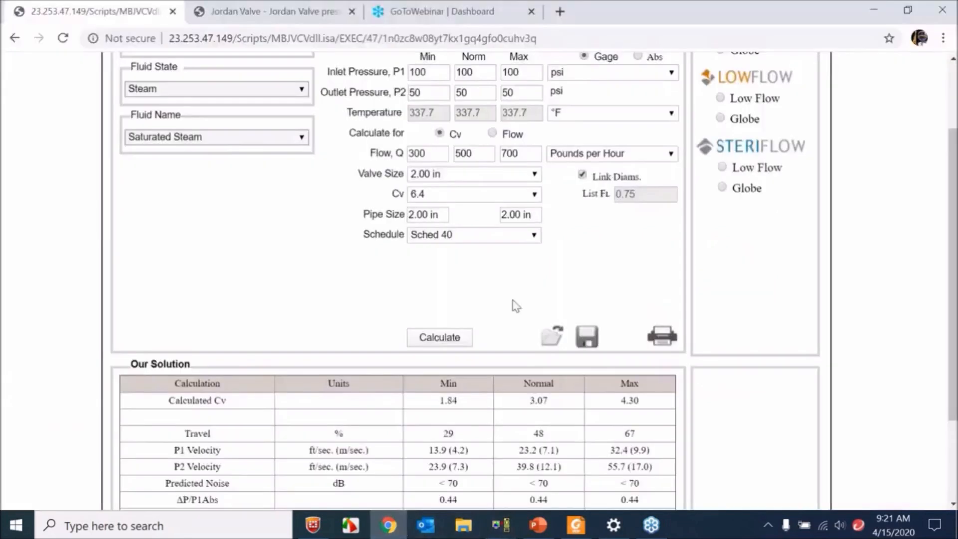
- Generate the PDF specification report for the sizing and maximize its window
scroll(544, 250, "down", 2)
scroll(554, 325, "down", 2)
scroll(475, 322, "up", 2)
scroll(303, 266, "up", 2)
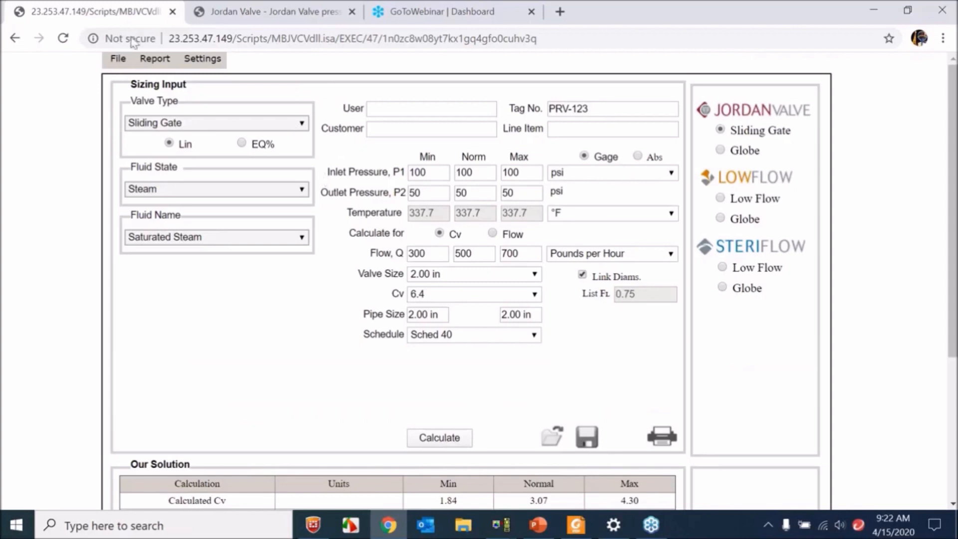
left_click(155, 62)
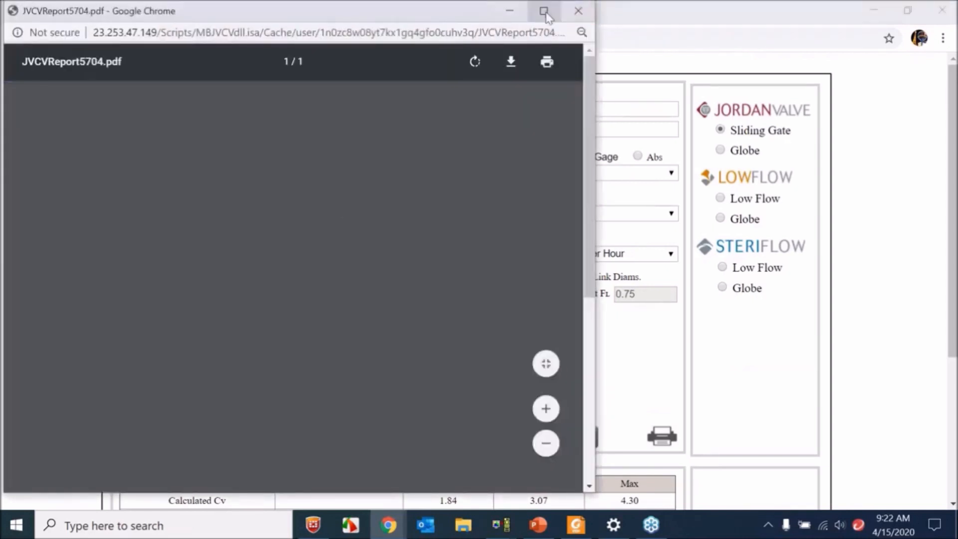
left_click(544, 12)
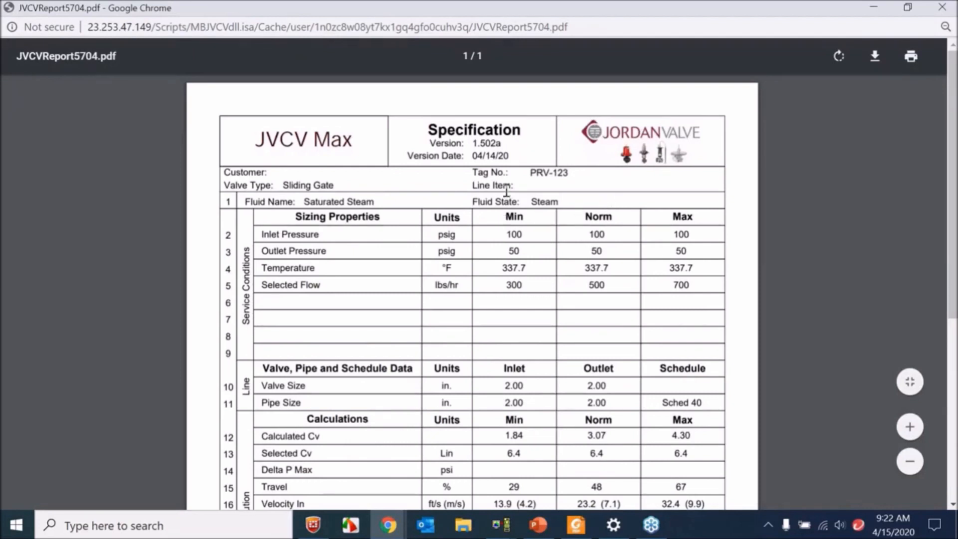
- Review the report's service conditions and highlight the tag number in its header
scroll(480, 169, "down", 2)
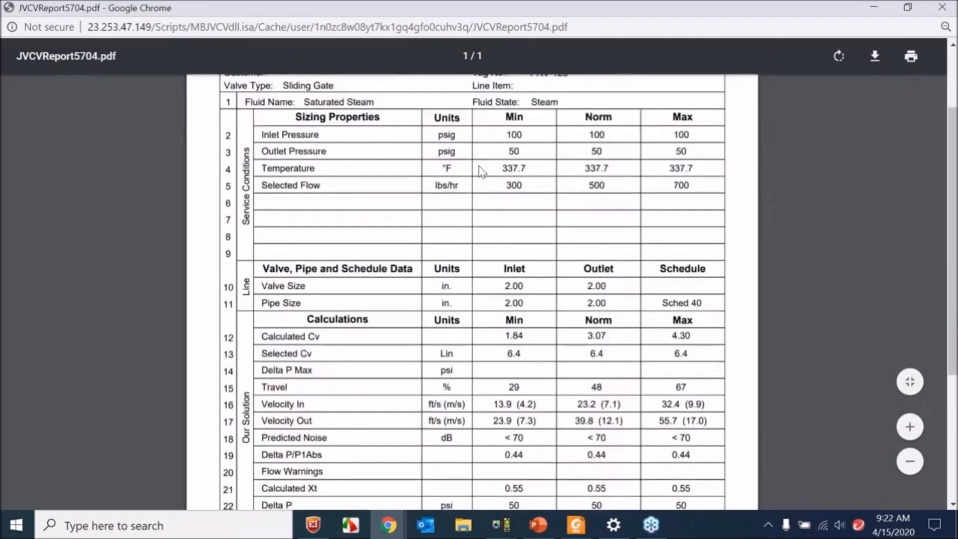
scroll(511, 172, "up", 2)
left_click_drag(529, 173, 569, 173)
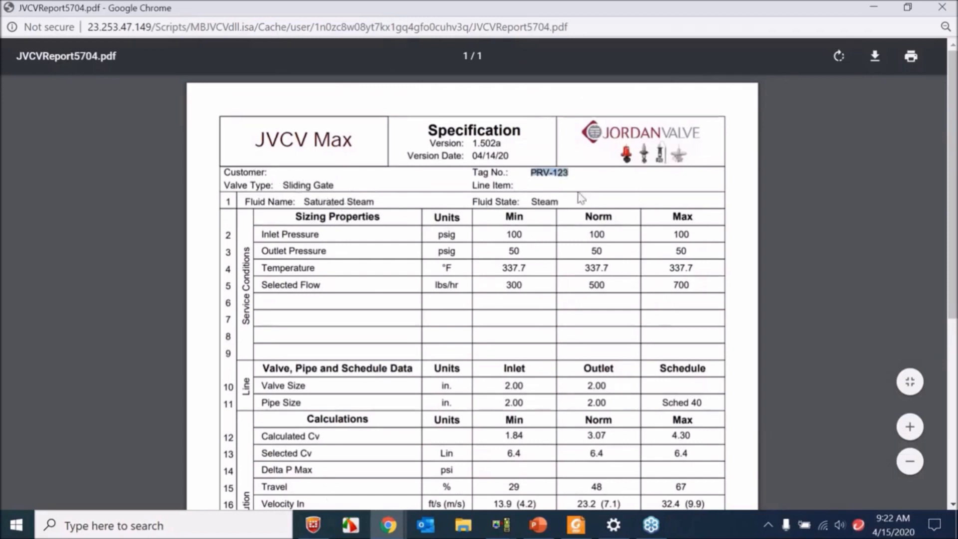
left_click(517, 207)
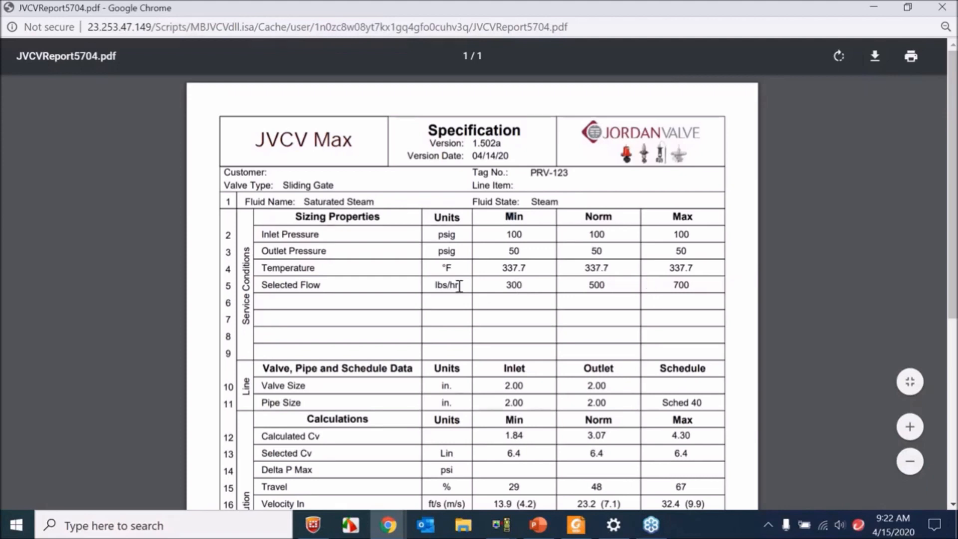
- Examine the report's calculations, highlighting the Predicted Noise row and its minimum and normal entries
scroll(454, 294, "down", 2)
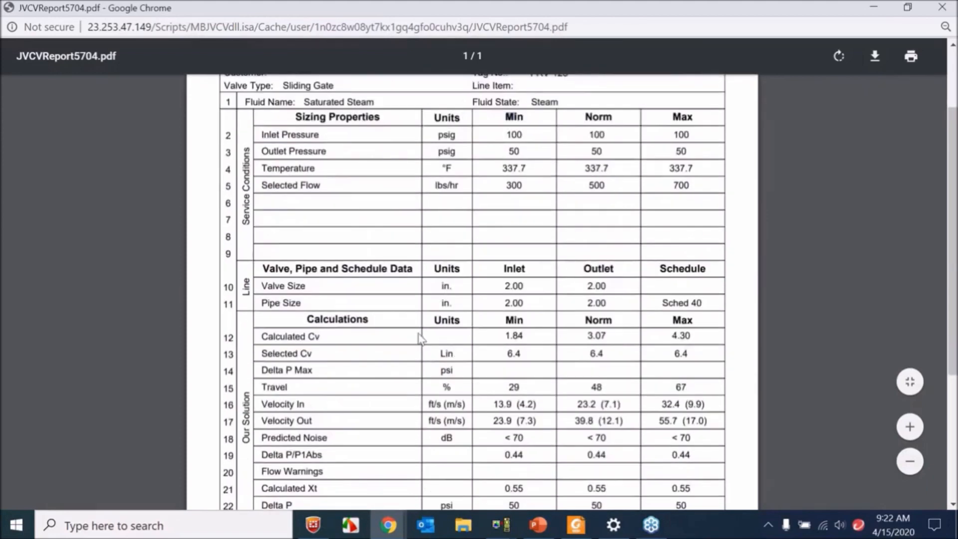
scroll(523, 310, "down", 2)
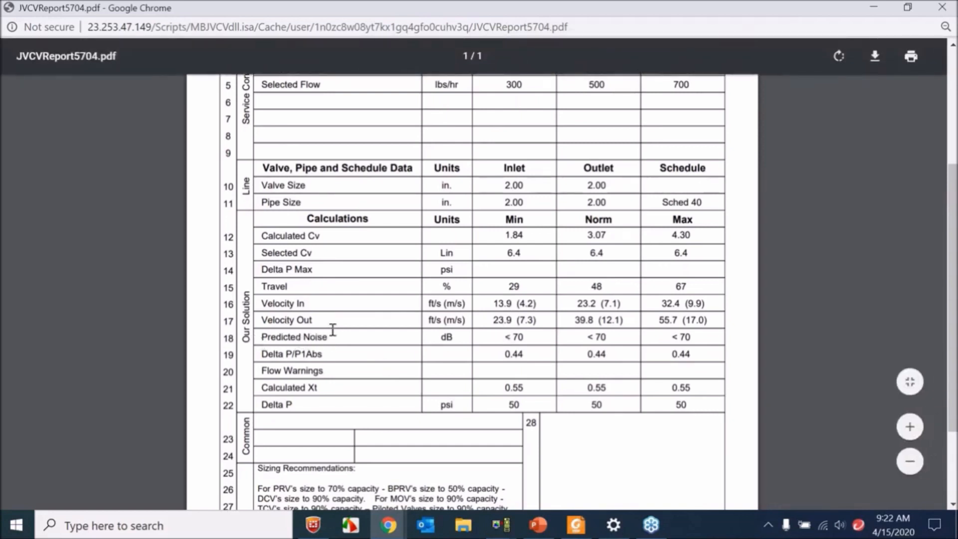
left_click_drag(273, 336, 428, 344)
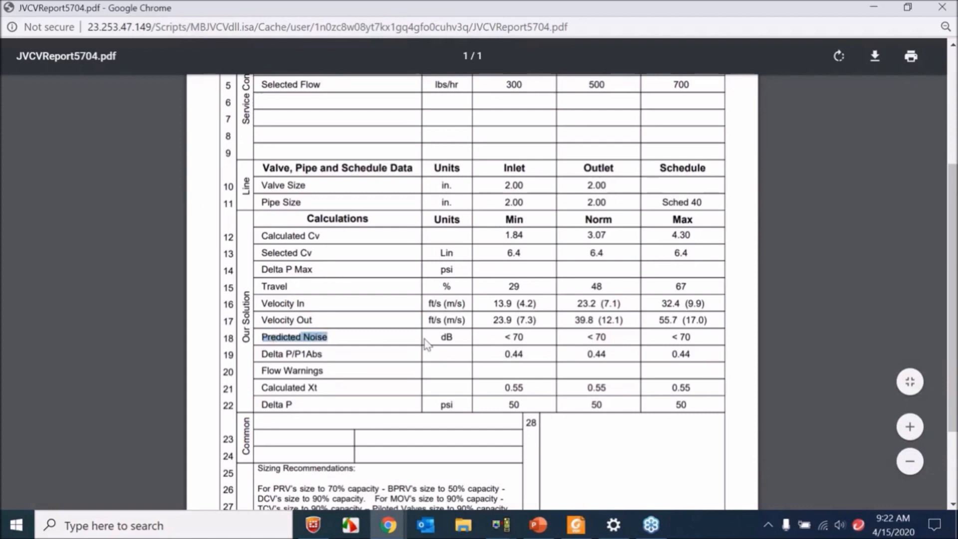
left_click_drag(523, 337, 505, 338)
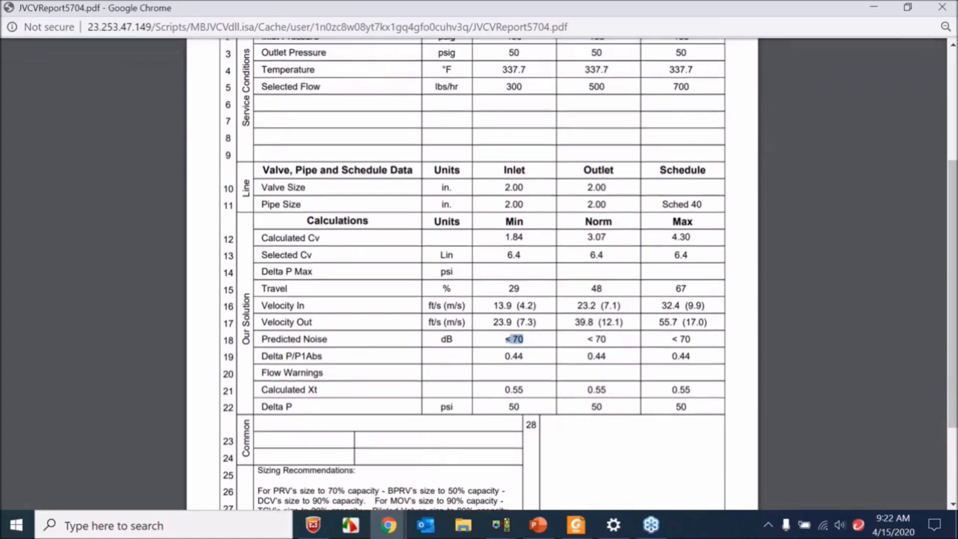
scroll(544, 172, "up", 2)
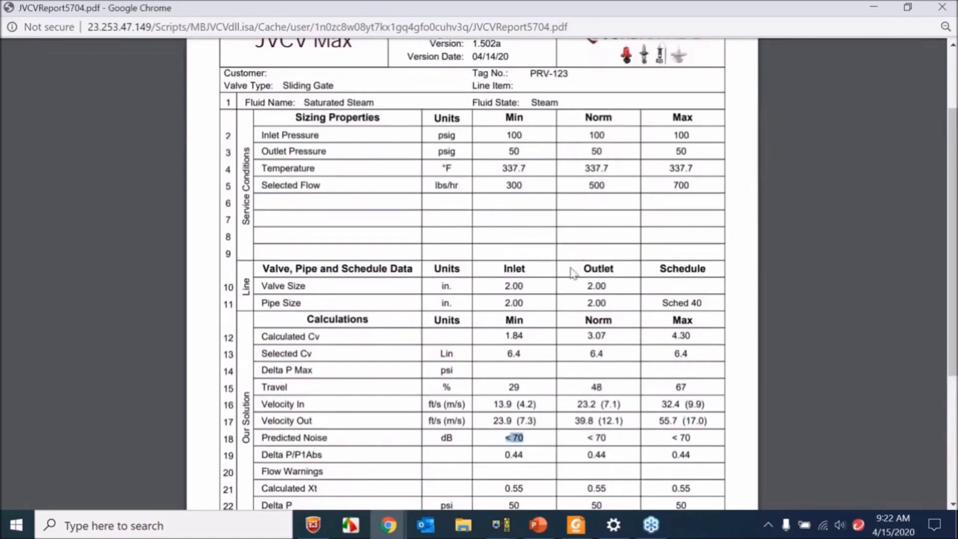
scroll(575, 274, "down", 2)
left_click(604, 338)
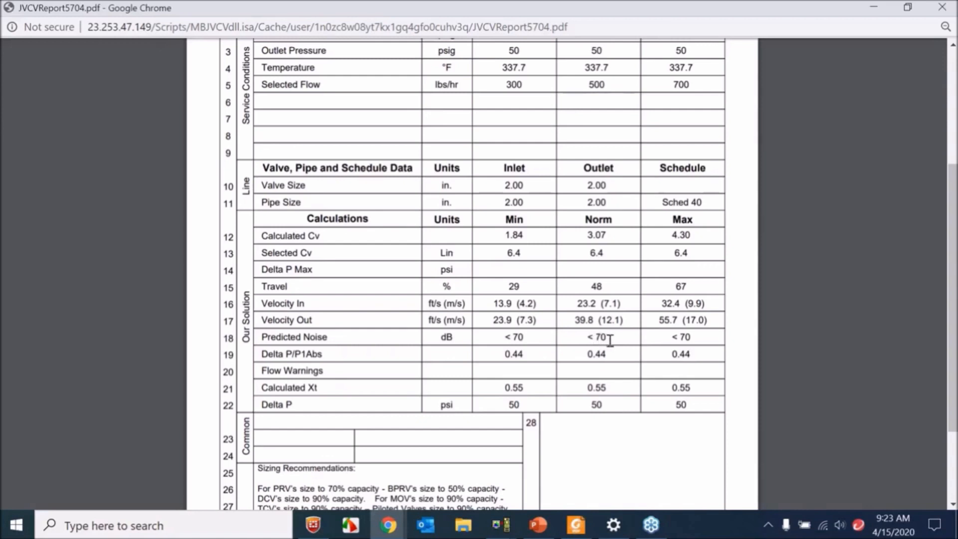
left_click_drag(603, 336, 585, 338)
- Read the sizing recommendations at the end of the report and highlight entries in the Standards Used section
scroll(434, 344, "down", 2)
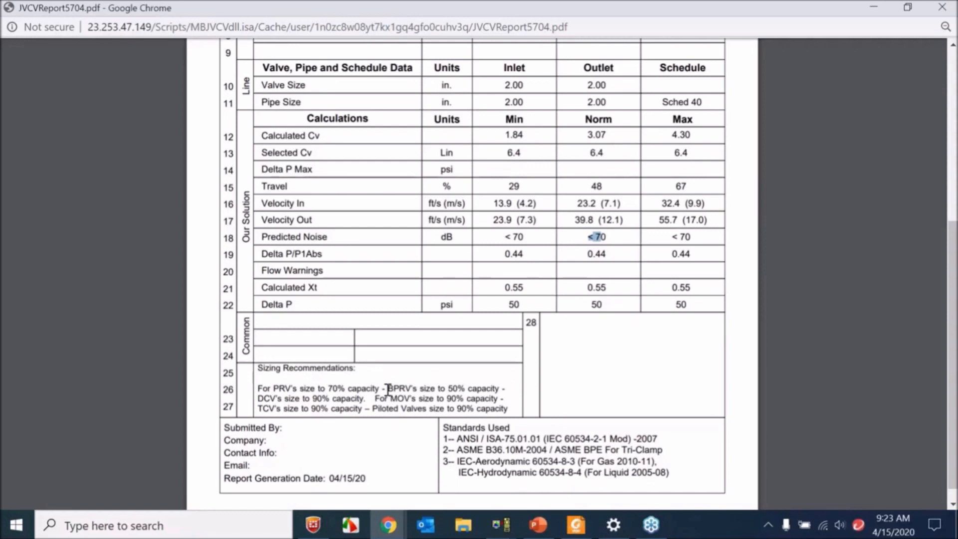
left_click_drag(466, 390, 453, 388)
left_click(453, 388)
scroll(528, 437, "up", 2)
scroll(508, 444, "down", 2)
scroll(606, 323, "down", 1)
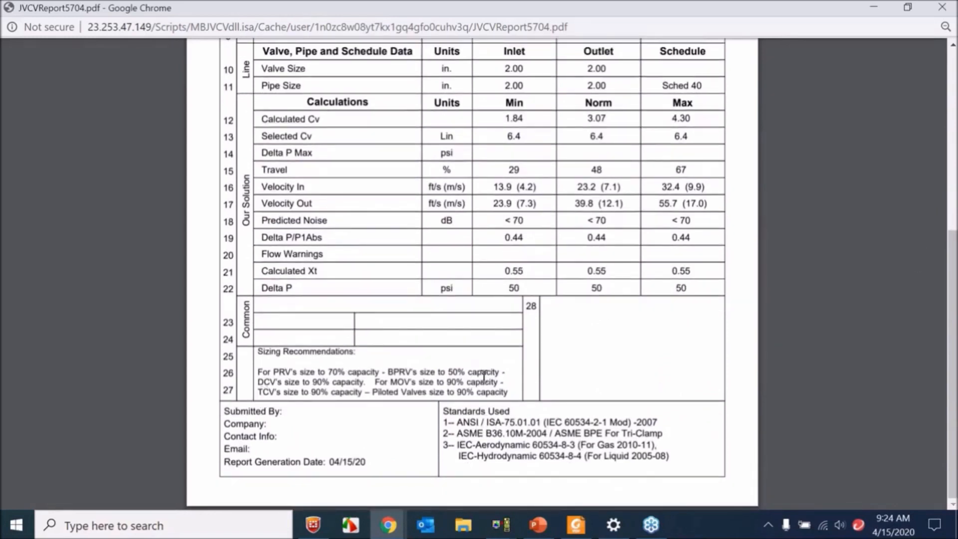
scroll(480, 379, "up", 6)
scroll(480, 370, "down", 6)
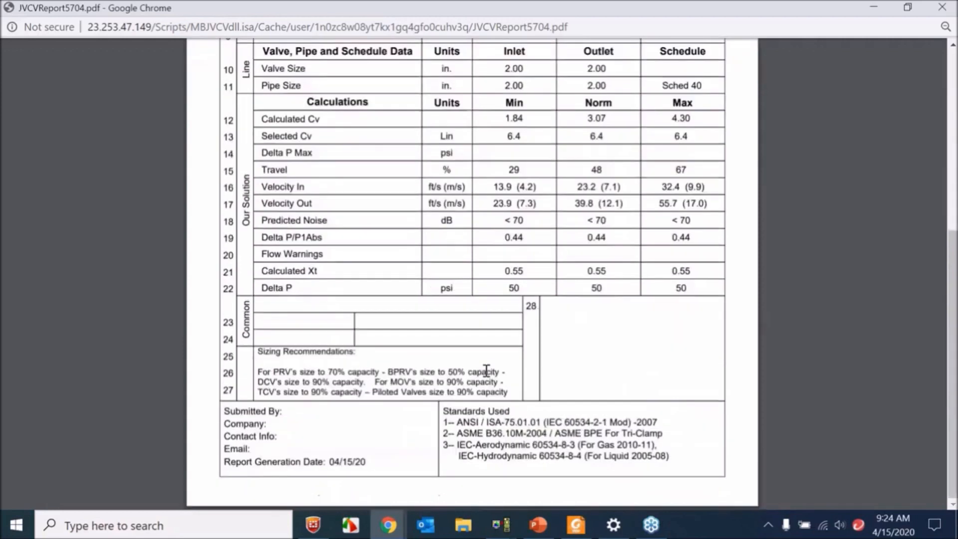
left_click_drag(482, 422, 538, 428)
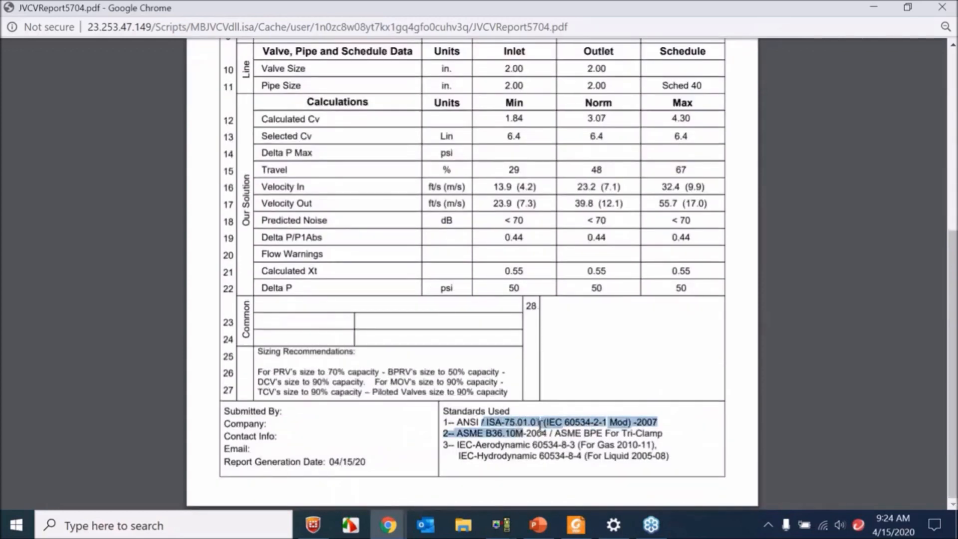
left_click(541, 425)
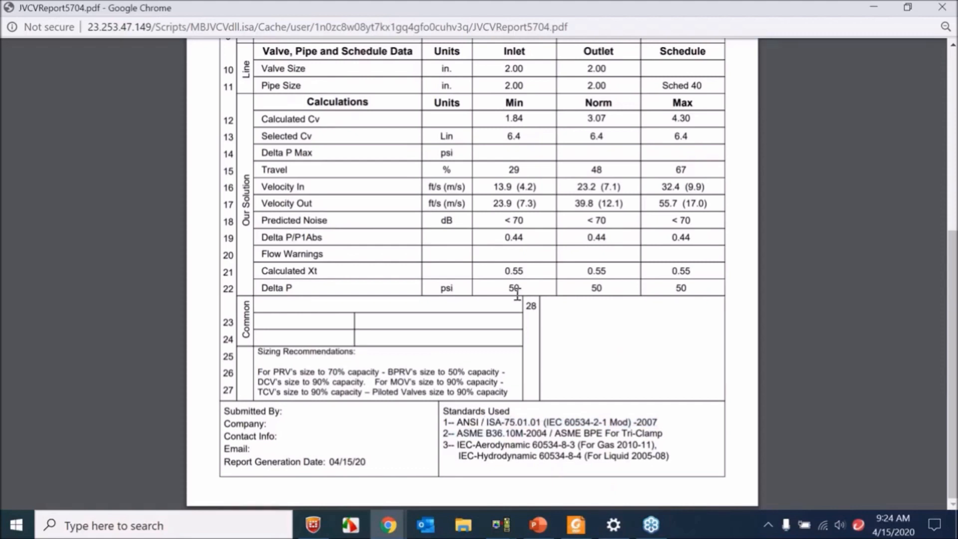
- Look over the top of the report, and close it to return to the sizing page
scroll(515, 294, "up", 2)
scroll(490, 314, "up", 4)
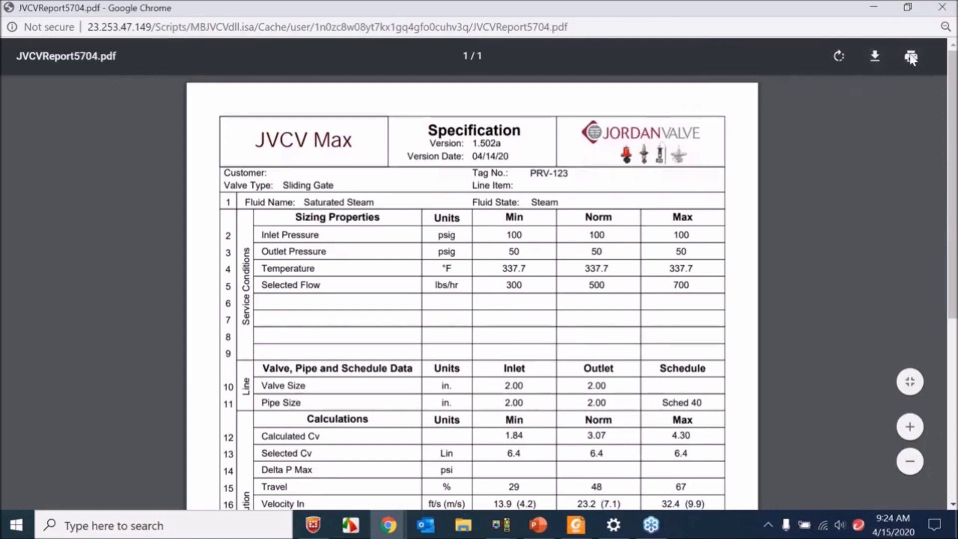
left_click(947, 9)
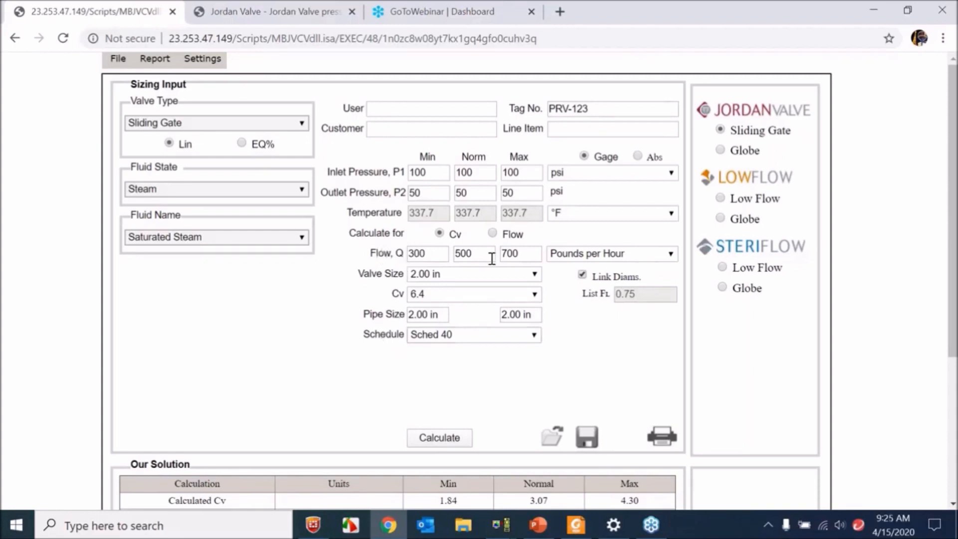
left_click(953, 226)
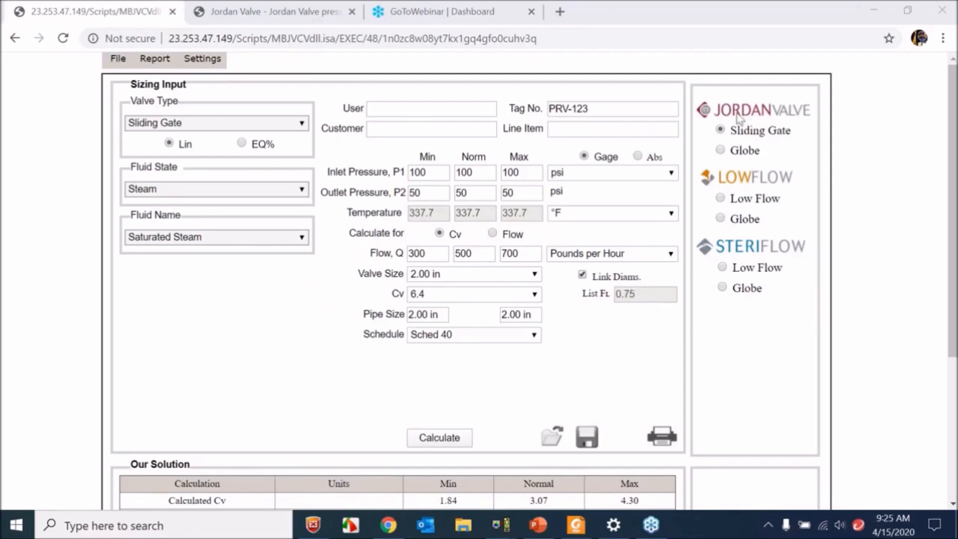
- Open a new Jordan Valve sizing session in JVCV Max from the Sizing Software page of the Jordan Valve website
left_click(263, 9)
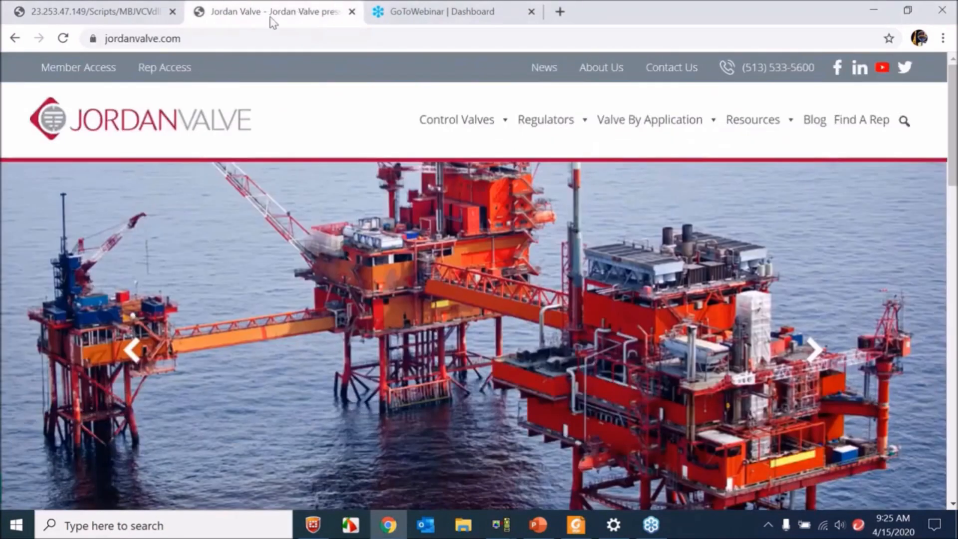
scroll(432, 156, "down", 9)
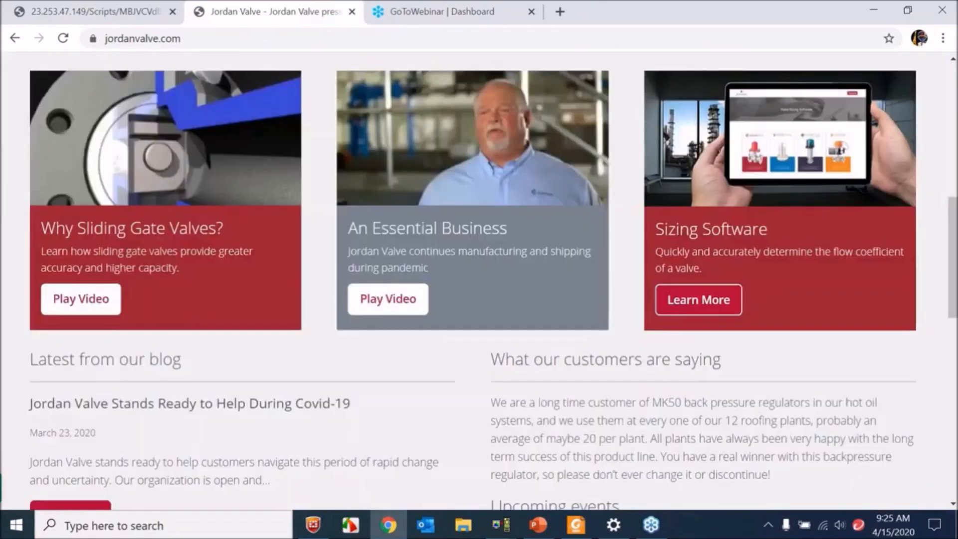
left_click(696, 305)
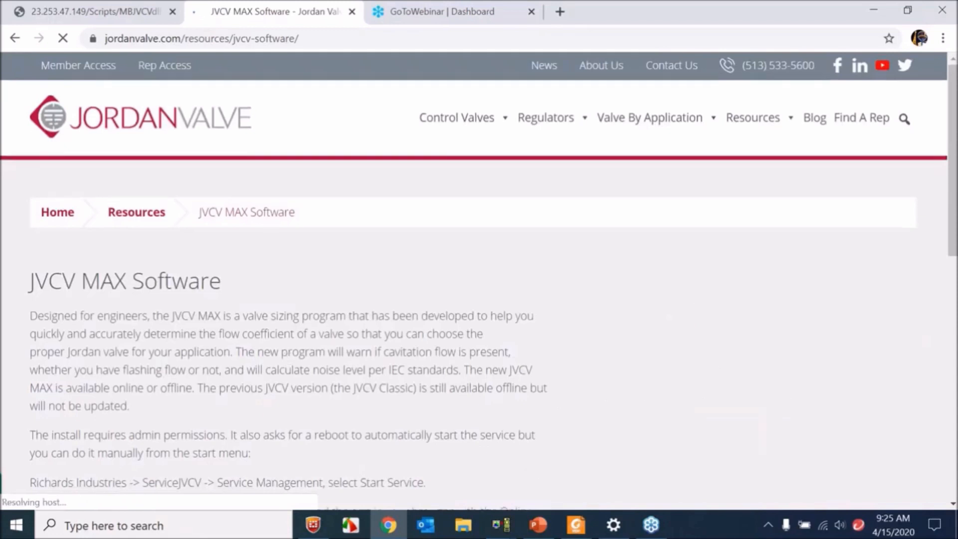
scroll(107, 376, "down", 4)
left_click(108, 376)
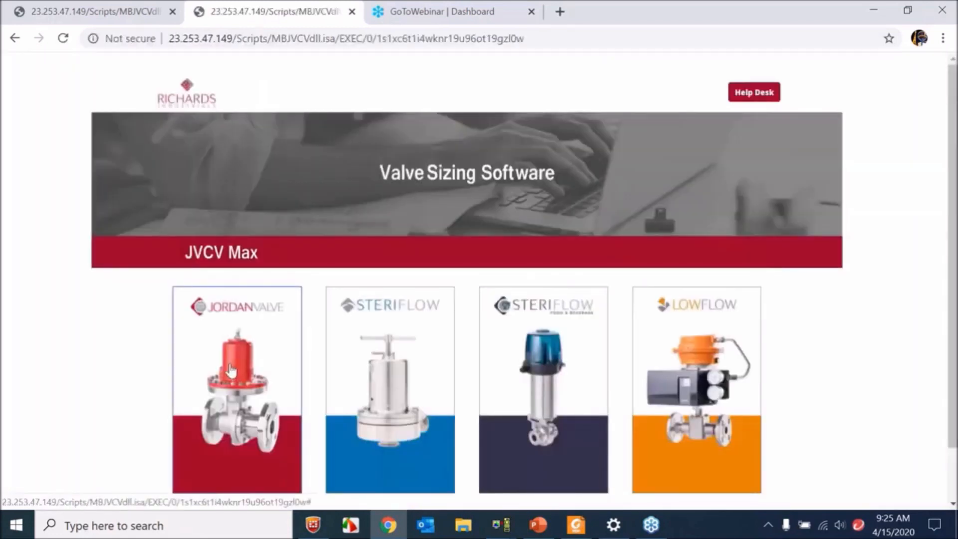
left_click(237, 345)
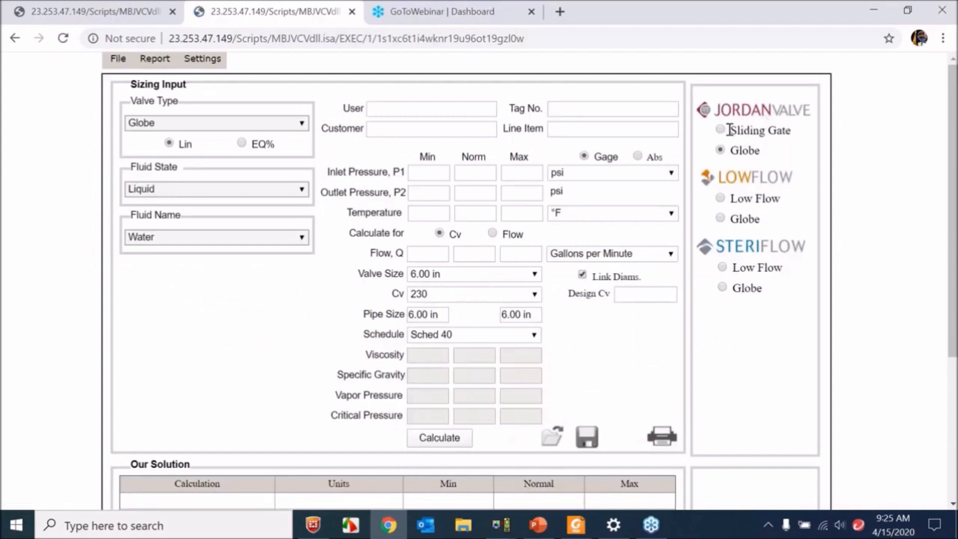
- Keep the fluid state as Liquid and set normal inlet pressure to 100 psi, outlet pressure to 50 psi and temperature to 70 °F
left_click(210, 188)
left_click(209, 199)
left_click(478, 172)
type("100")
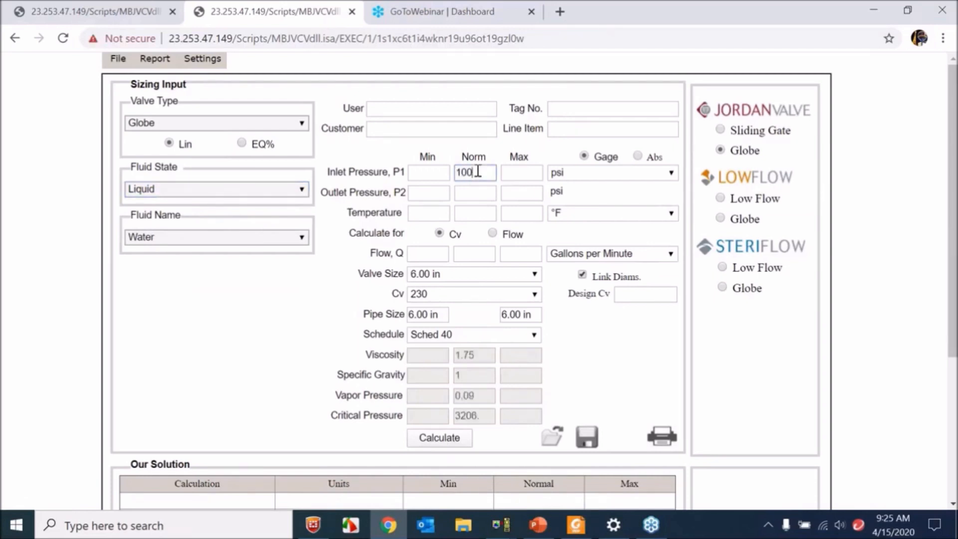
left_click(466, 192)
type("50")
left_click(463, 219)
type("70")
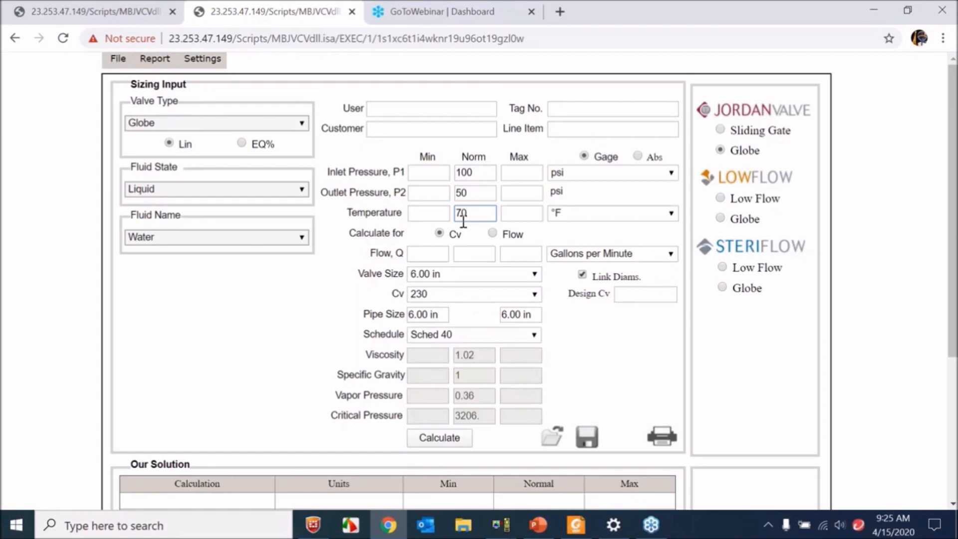
- Set the normal flow to 50 gallons per minute and calculate the valve sizing
left_click(456, 257)
type("50")
left_click(437, 437)
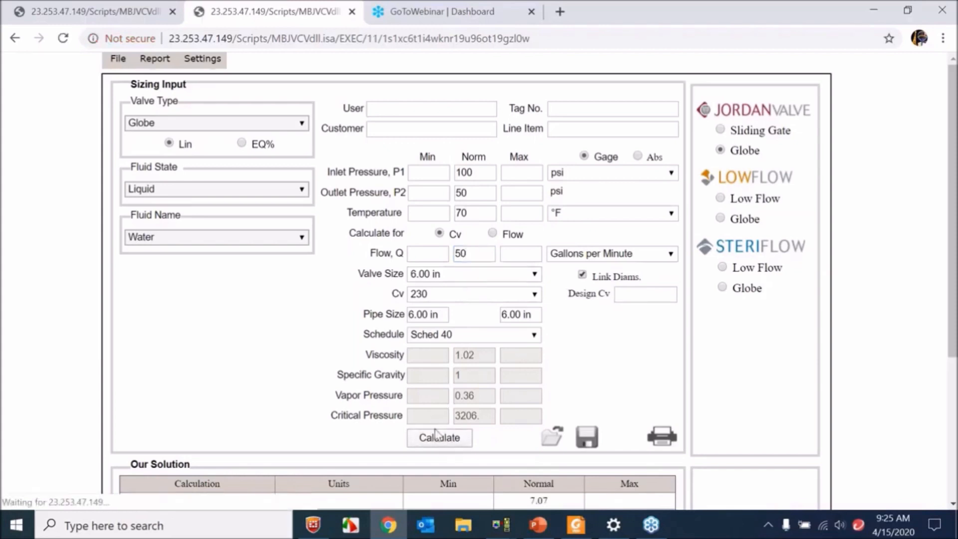
left_click(595, 256)
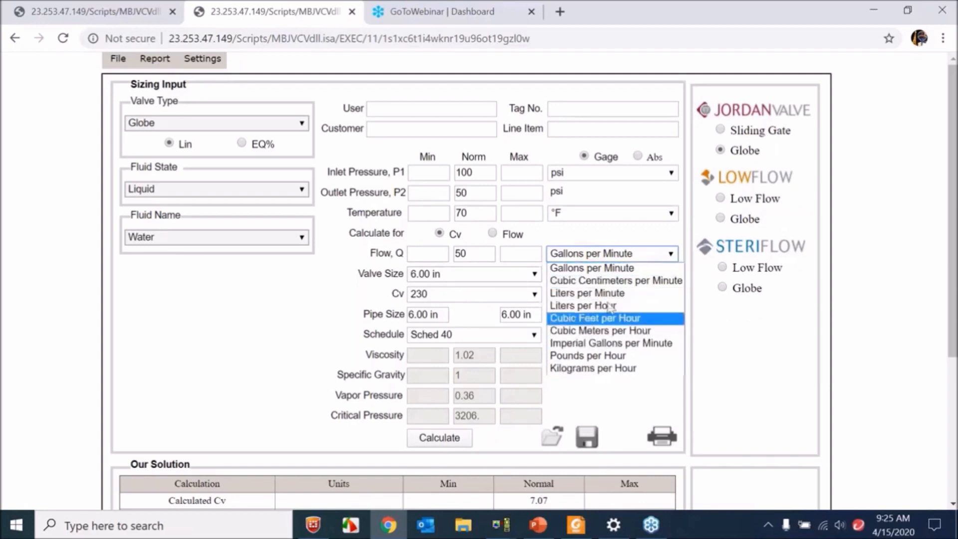
left_click(615, 267)
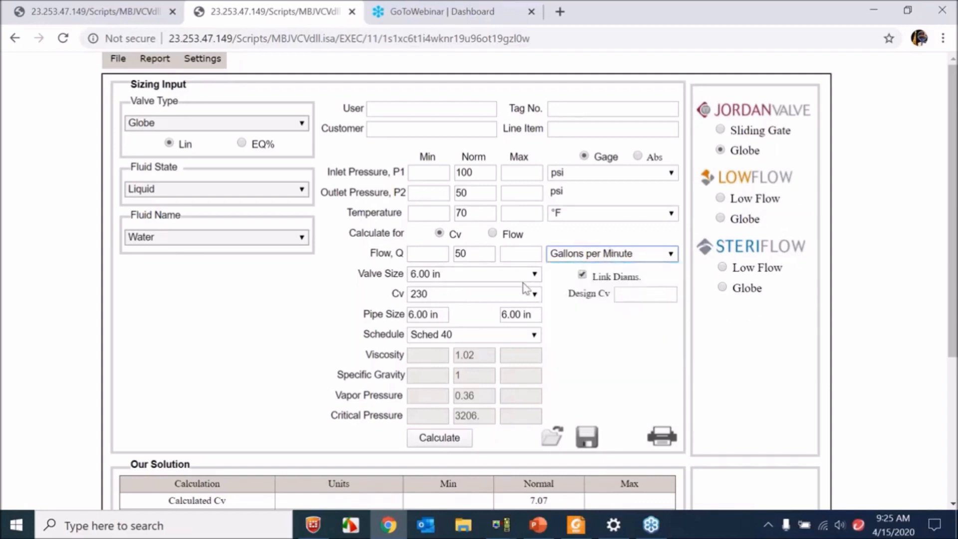
- Try valve sizes of 2.00 in and 1.50 in for the globe valve, checking the sizing results
left_click(505, 276)
left_click(472, 336)
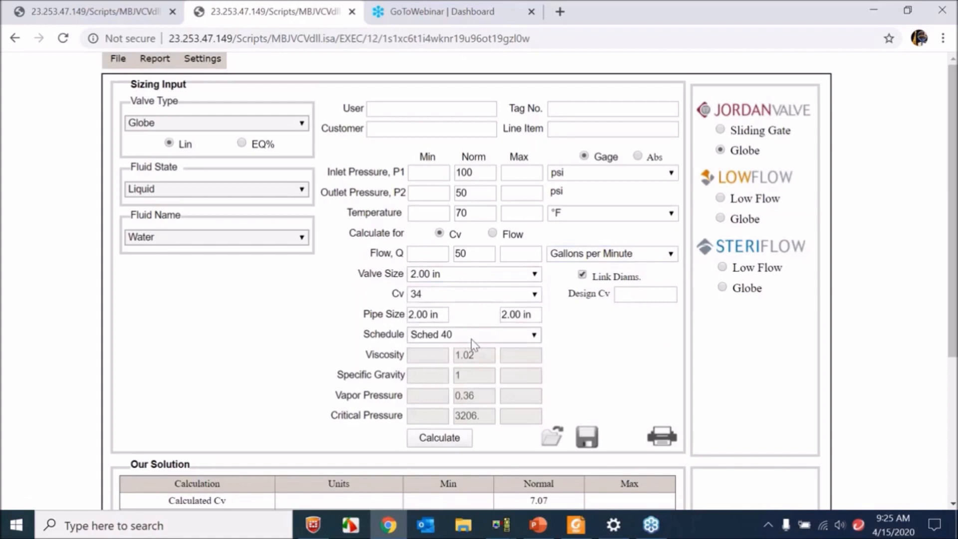
scroll(348, 306, "down", 2)
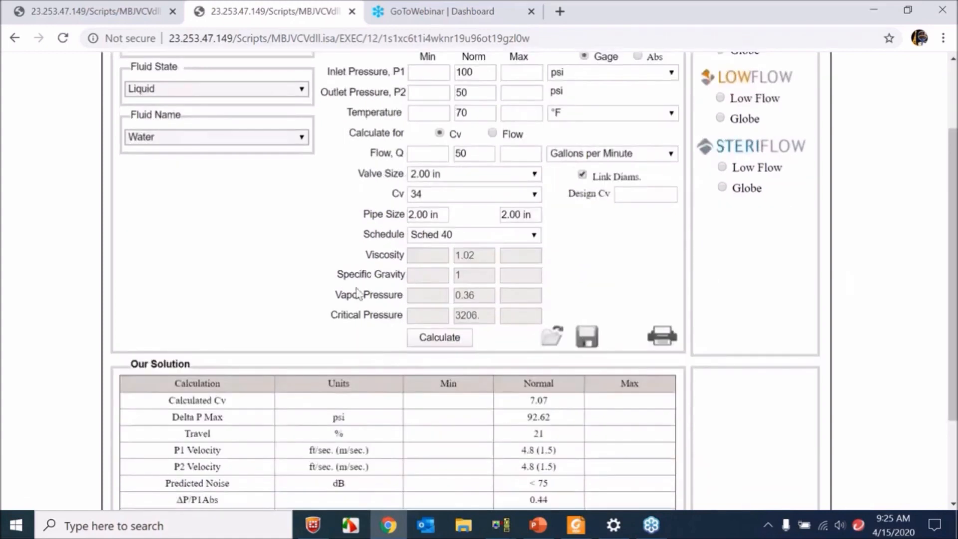
left_click(450, 175)
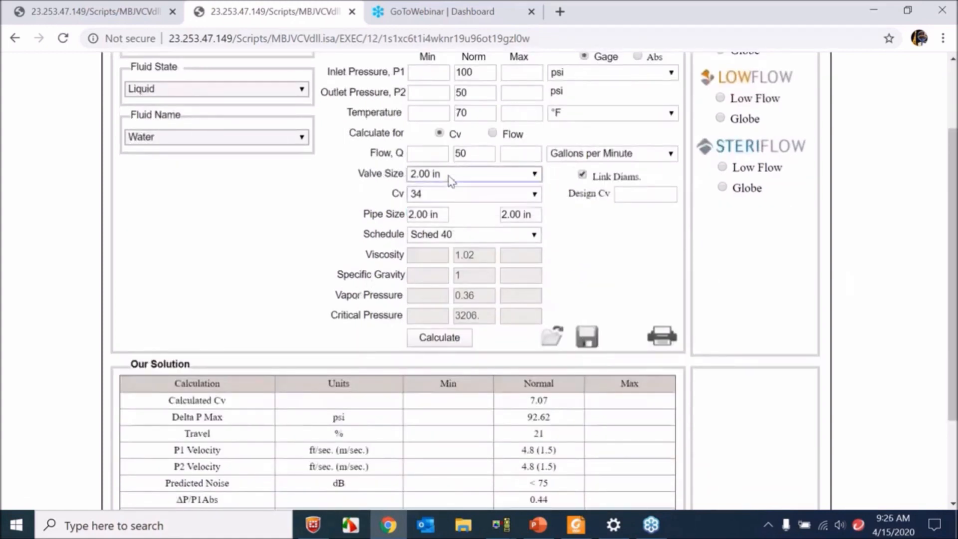
left_click(457, 252)
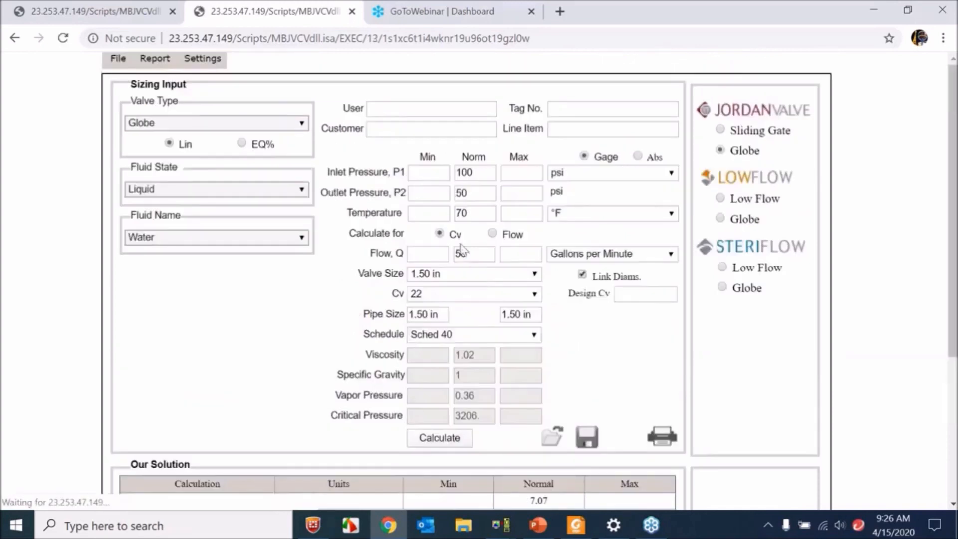
- Set the valve size to 1.00 in and look over the available Cv options
left_click(454, 293)
left_click(458, 288)
left_click(456, 274)
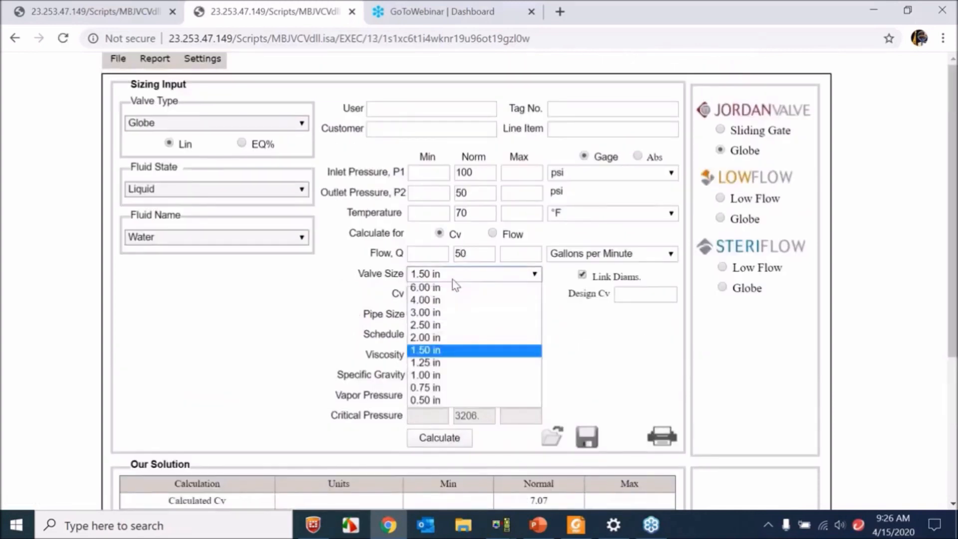
scroll(402, 227, "down", 2)
left_click(475, 175)
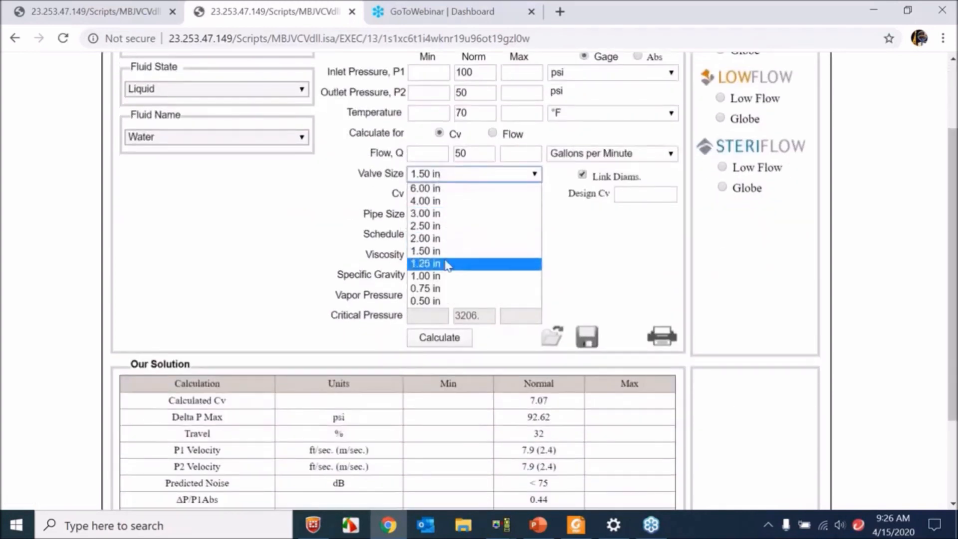
left_click(441, 276)
left_click(454, 294)
left_click(398, 298)
- Compare the sizing inputs with the calculated results and highlight the normal Calculated Cv
scroll(400, 295, "down", 2)
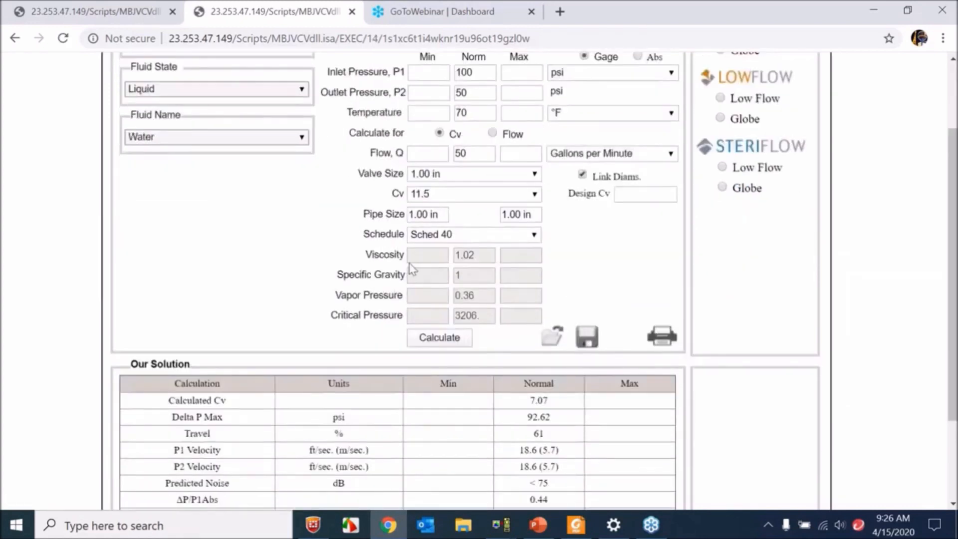
scroll(409, 263, "up", 2)
scroll(394, 265, "down", 4)
scroll(394, 265, "up", 4)
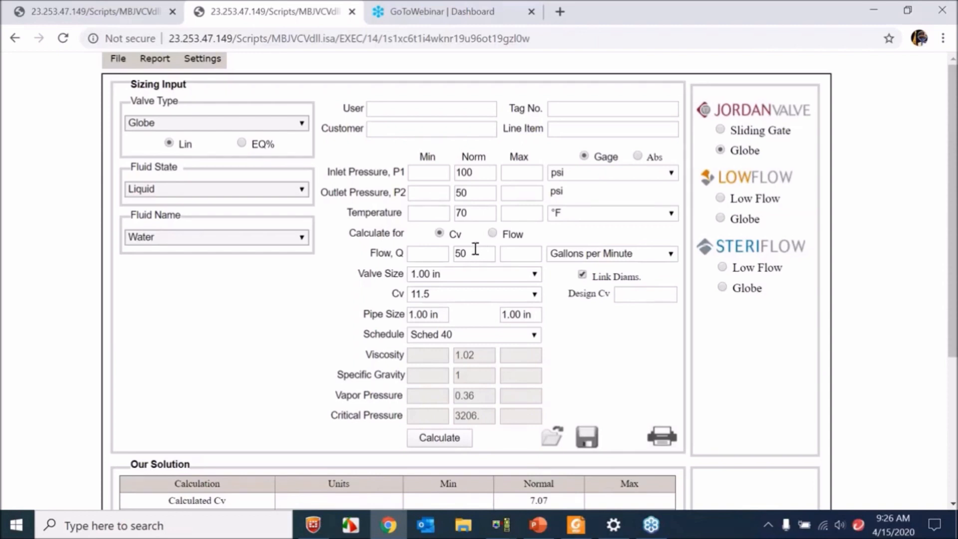
scroll(476, 248, "down", 2)
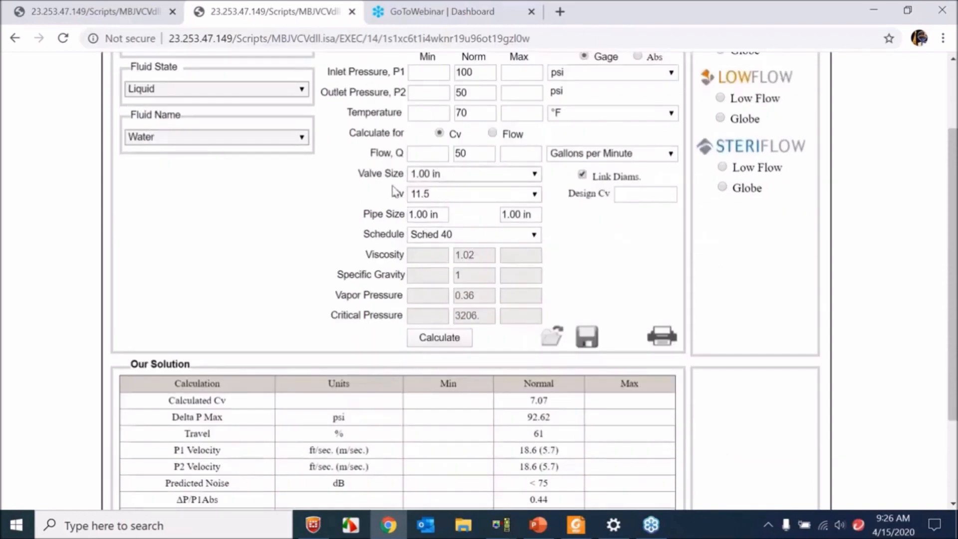
double_click(545, 400)
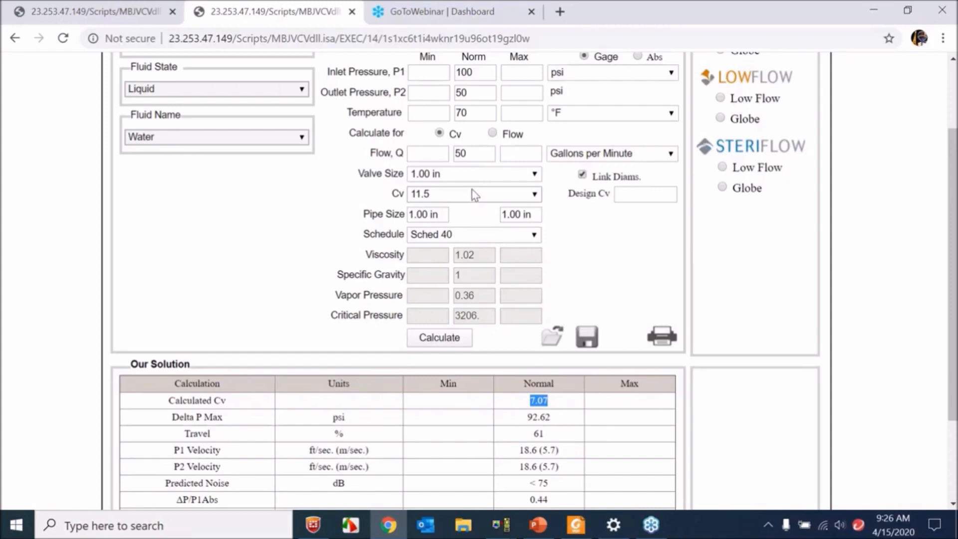
left_click(547, 438)
scroll(542, 407, "up", 2)
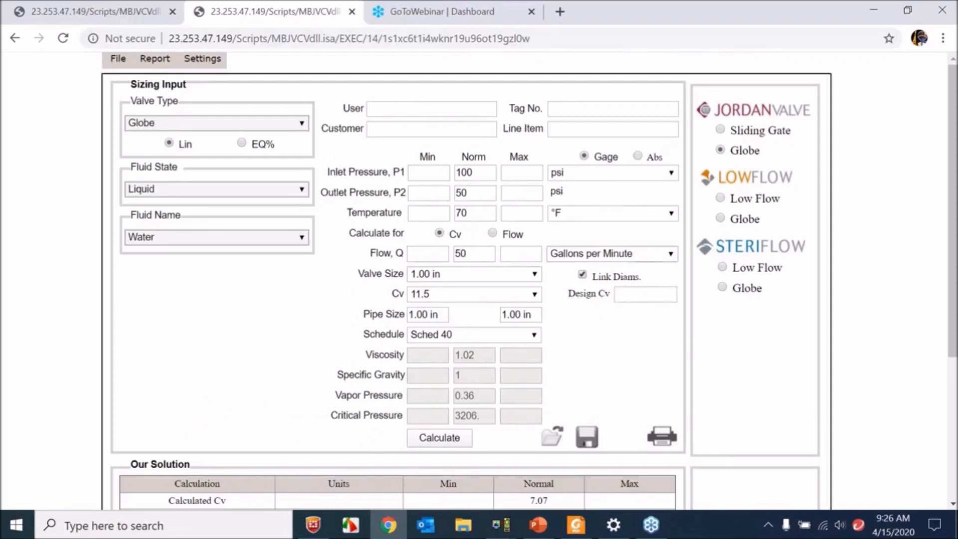
- Set the normal outlet pressure to 30 psi, recalculate, and highlight the normal Calculated Cv
double_click(462, 193)
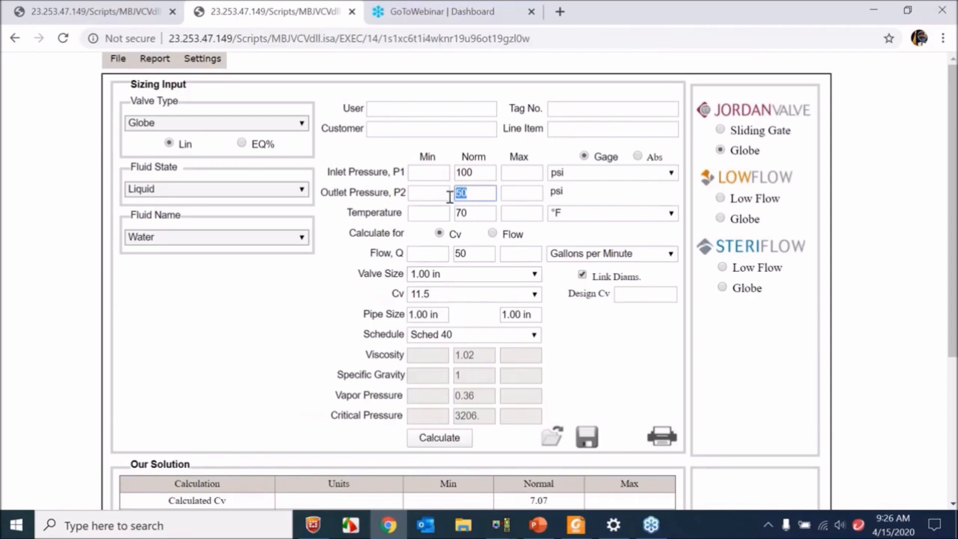
type("3")
left_click(366, 228)
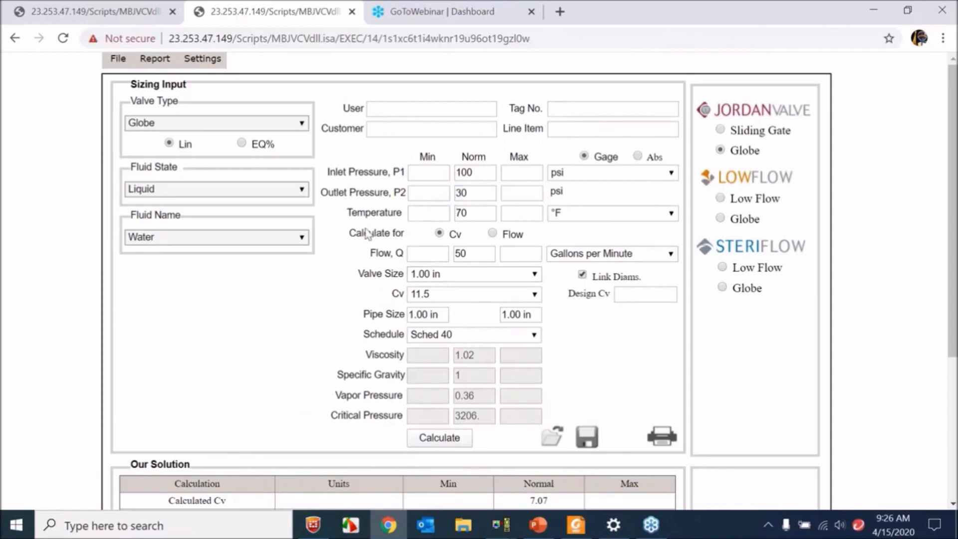
left_click(454, 444)
scroll(366, 312, "down", 2)
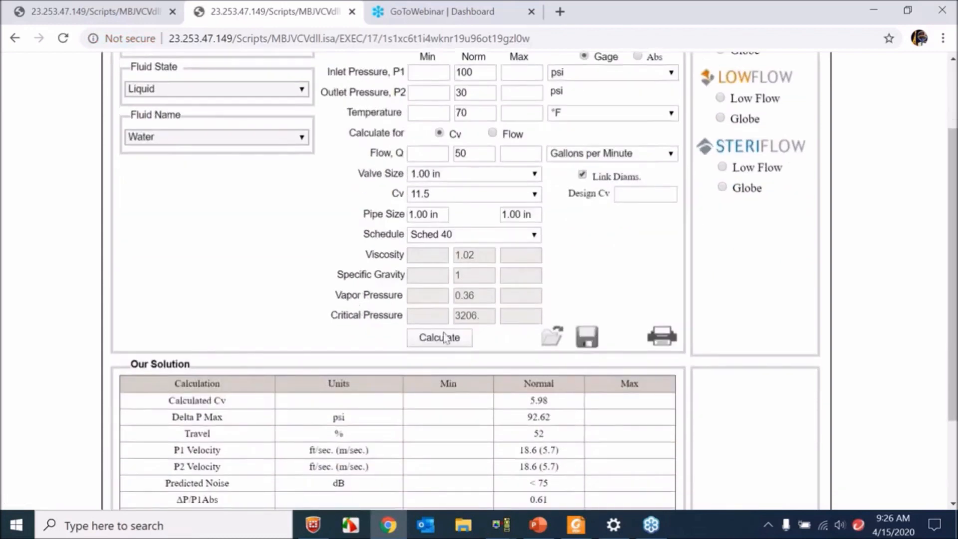
double_click(540, 400)
left_click(388, 332)
- Set the normal outlet pressure to 70 psi and recalculate the valve sizing
left_click(487, 92)
key("BackSpace")
left_click(448, 94)
left_click(456, 93)
left_click(432, 95)
key("BackSpace")
left_click(475, 90)
type("70")
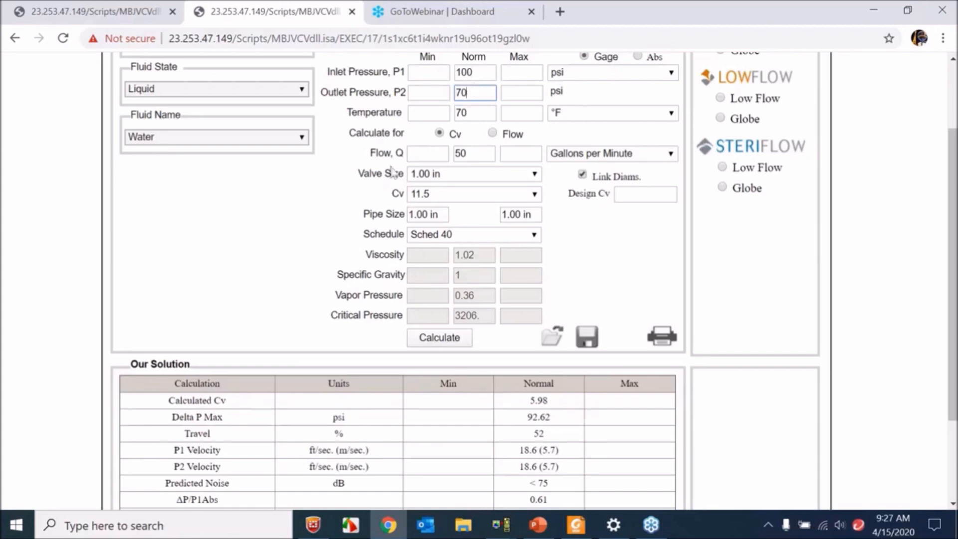
left_click(455, 348)
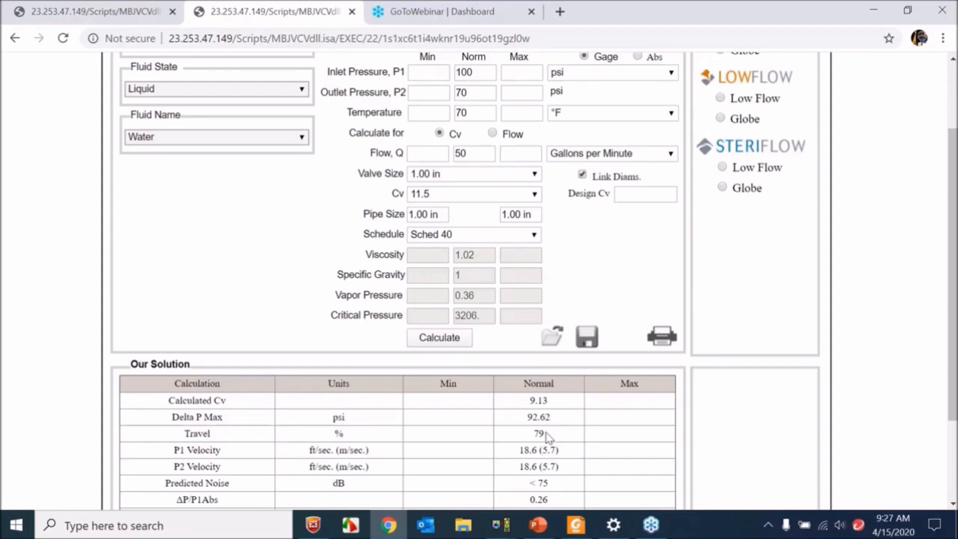
- Highlight the normal Travel result and look over the available Cv and valve size options
left_click_drag(547, 435, 541, 434)
left_click(596, 300)
left_click(474, 195)
left_click(473, 194)
left_click(471, 175)
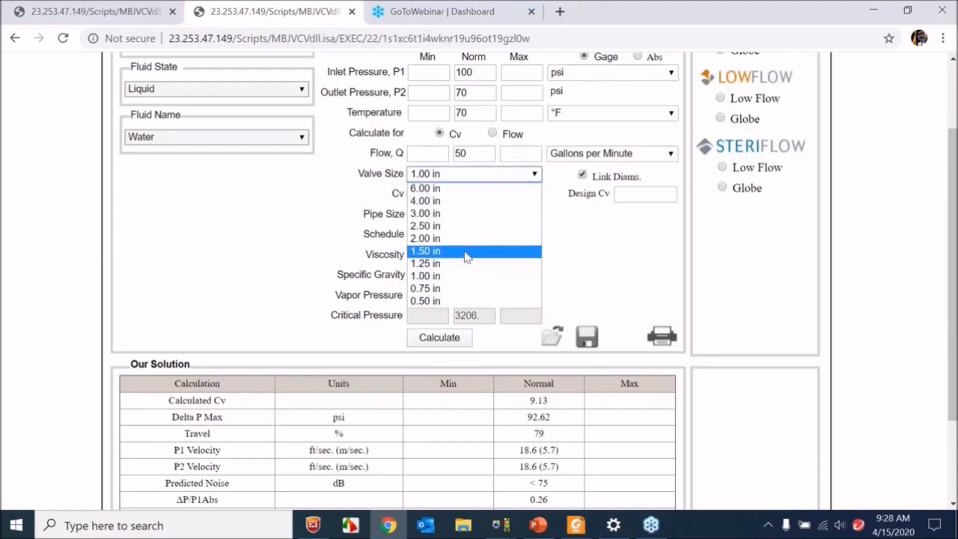
left_click(390, 265)
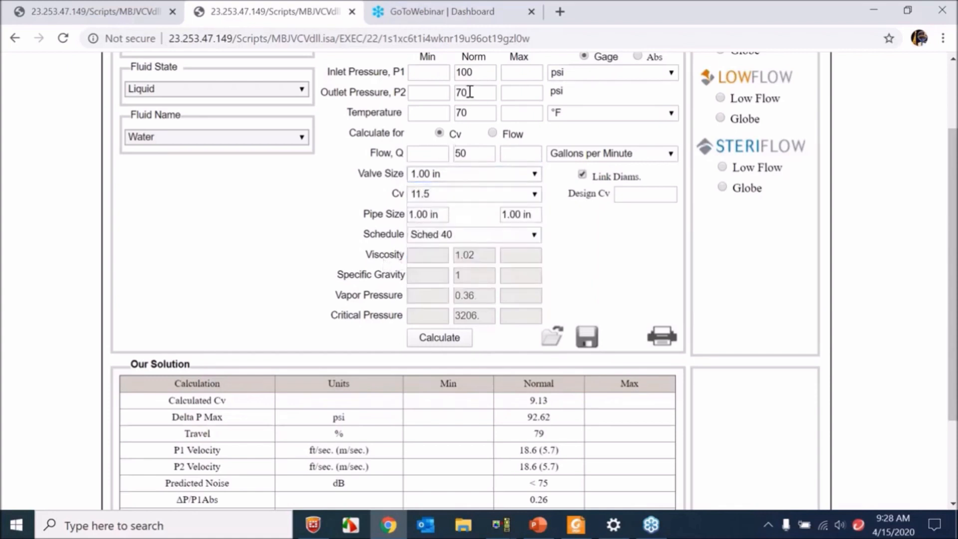
- Set the normal outlet pressure to 20 psi, recalculate, and check the results down to Flow Warnings
left_click_drag(481, 92, 460, 94)
type("20")
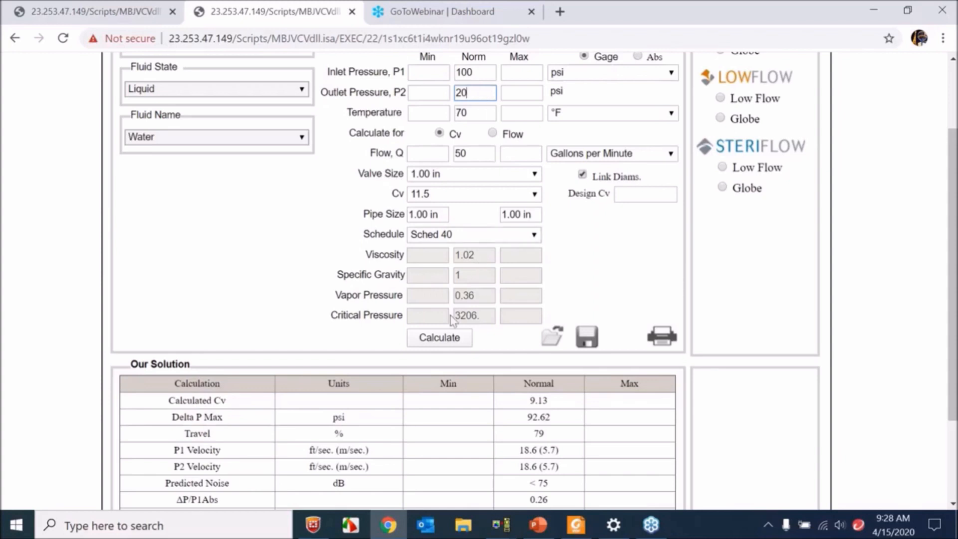
left_click(439, 338)
scroll(355, 260, "down", 4)
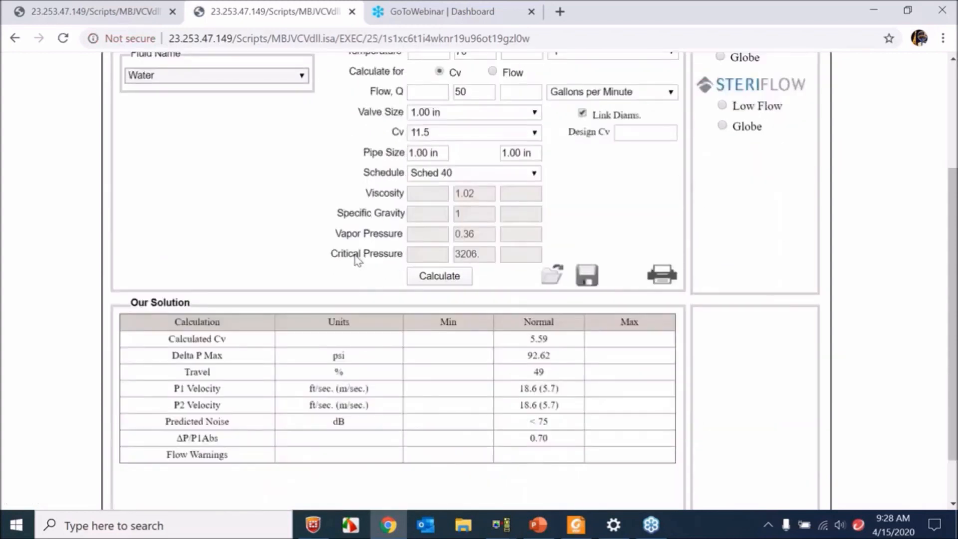
scroll(355, 260, "up", 2)
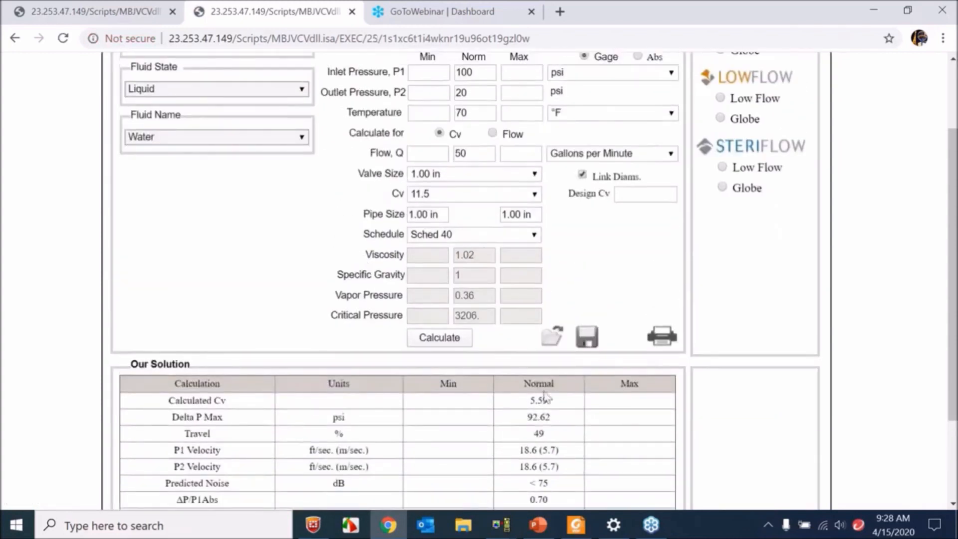
- Set the normal outlet pressure to 10 psi, recalculate, and review the solution table
left_click(441, 97)
left_click_drag(470, 92, 455, 89)
type("40")
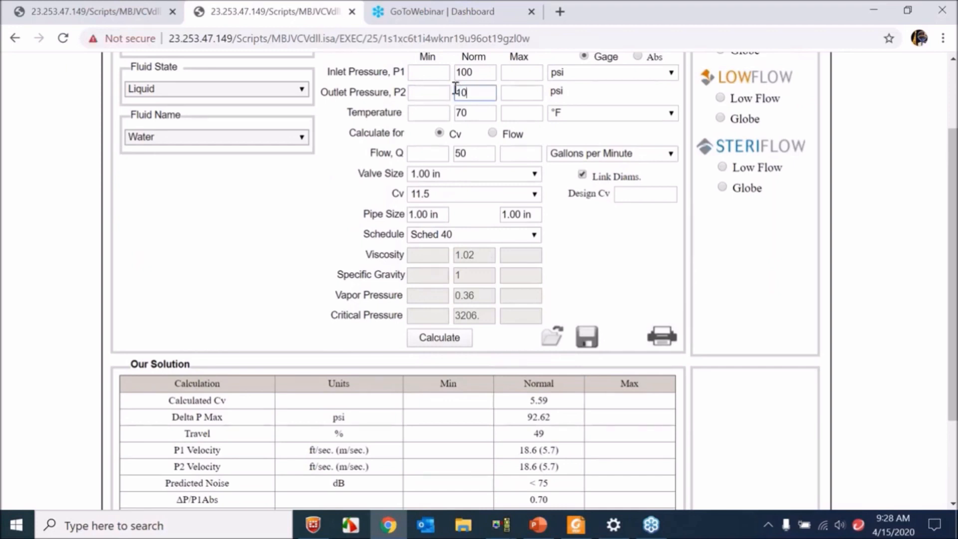
left_click(439, 337)
scroll(369, 304, "down", 4)
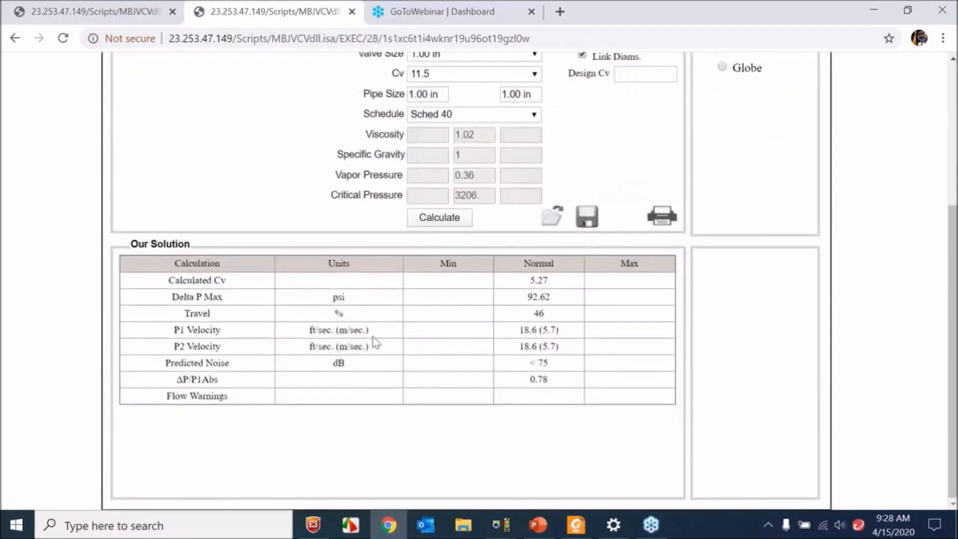
scroll(485, 309, "up", 3)
scroll(483, 292, "up", 2)
- Set the normal outlet pressure to 5 psi and recalculate the valve sizing
double_click(458, 194)
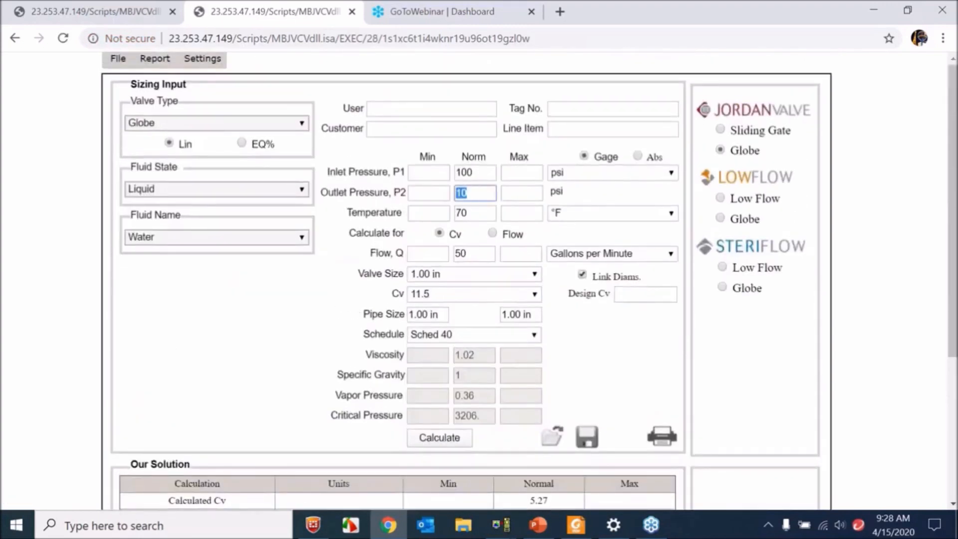
type("5")
left_click(425, 443)
scroll(360, 364, "down", 4)
scroll(407, 325, "up", 4)
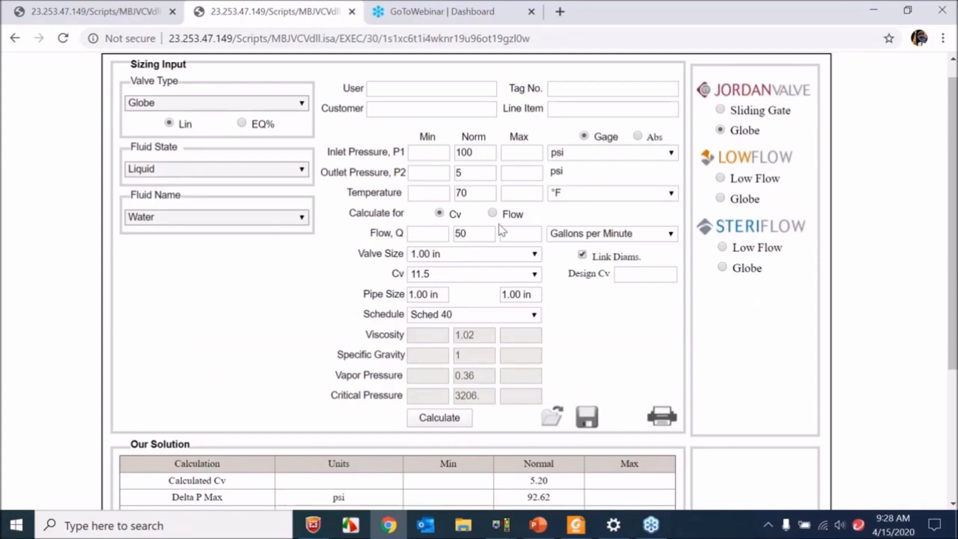
- Examine the solution table and highlight the normal entry in the Flow Warnings row
scroll(541, 381, "down", 4)
double_click(539, 394)
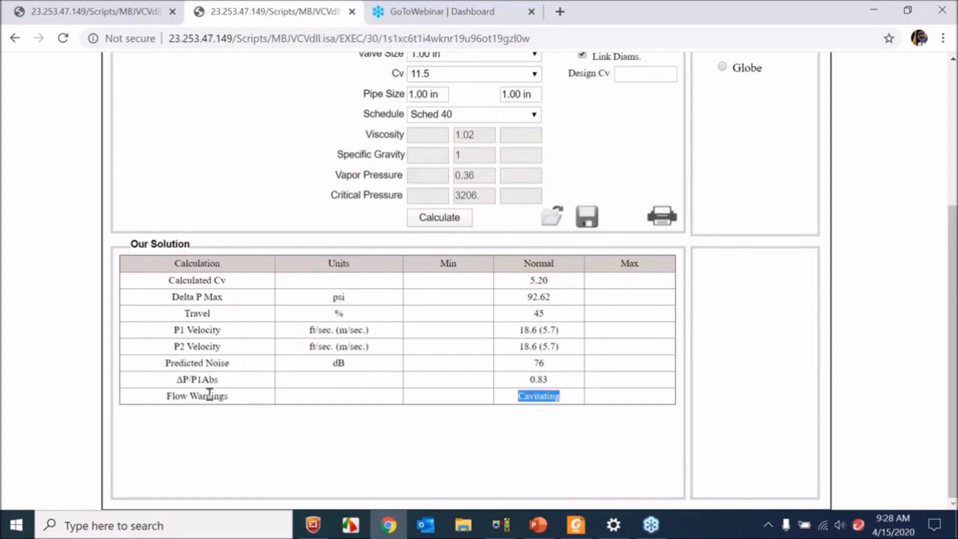
left_click(352, 347)
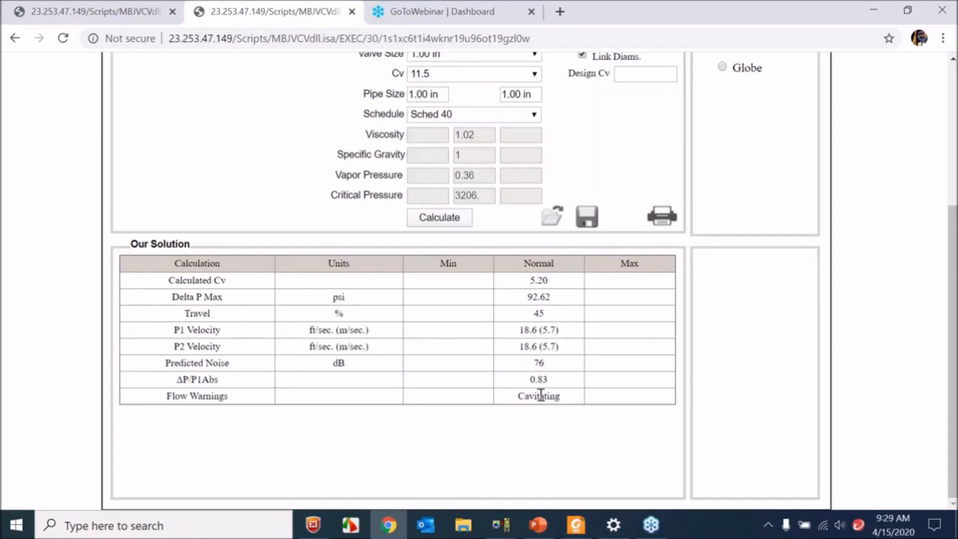
- Compare the sizing inputs for the 1.00 in globe valve with its solution table down to Flow Warnings
scroll(540, 395, "up", 2)
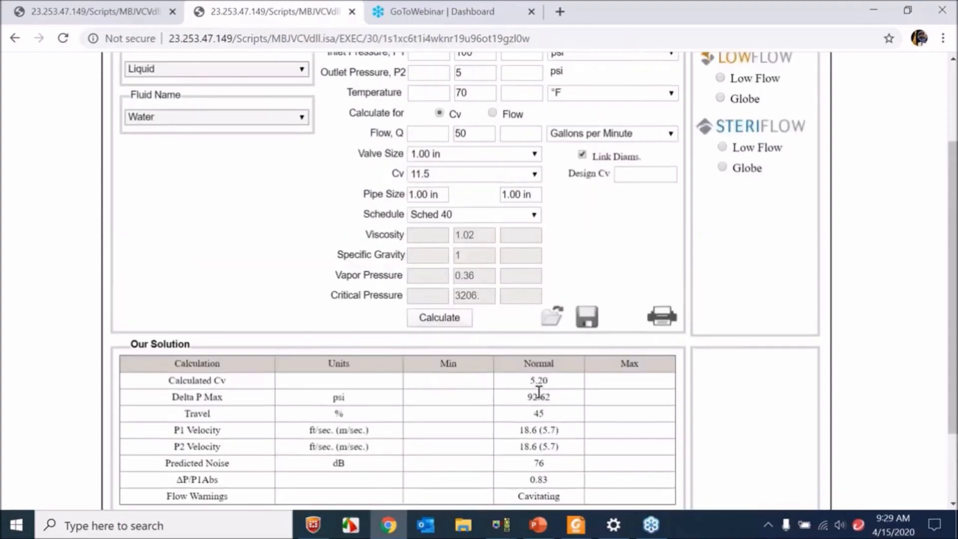
scroll(524, 295, "up", 2)
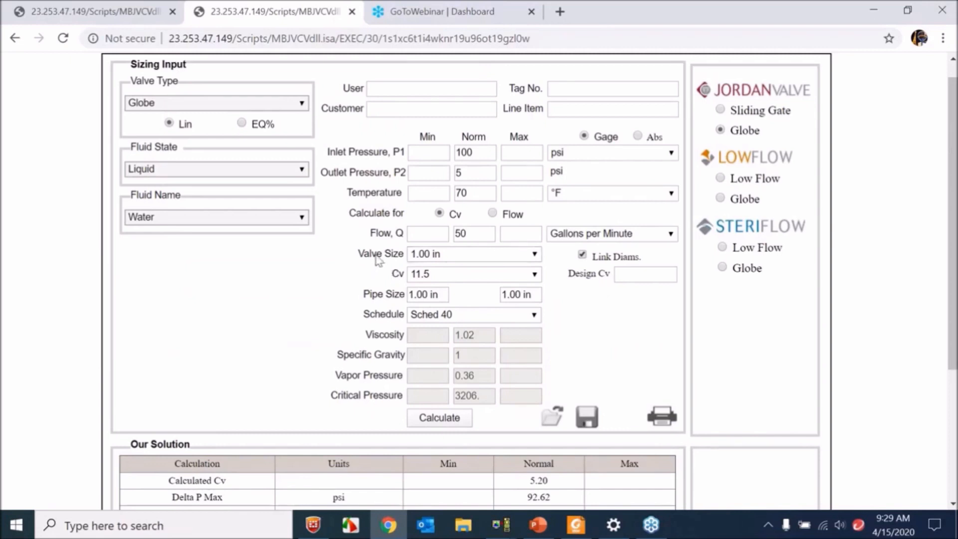
scroll(518, 402, "down", 4)
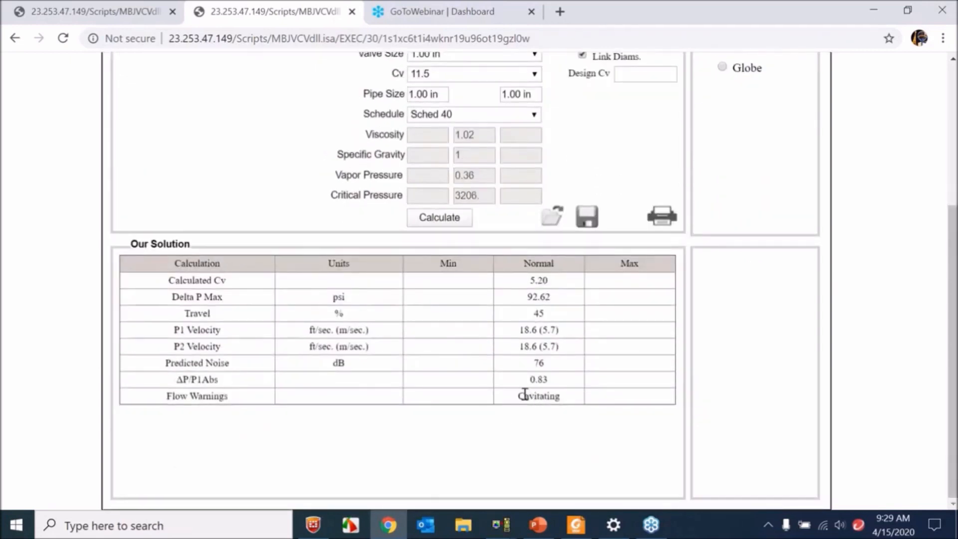
scroll(502, 384, "up", 4)
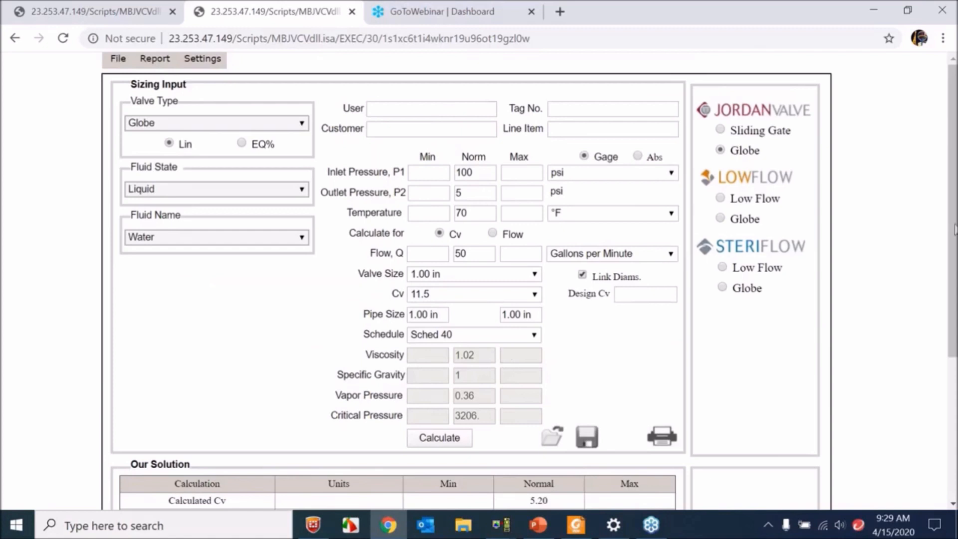
left_click(955, 229)
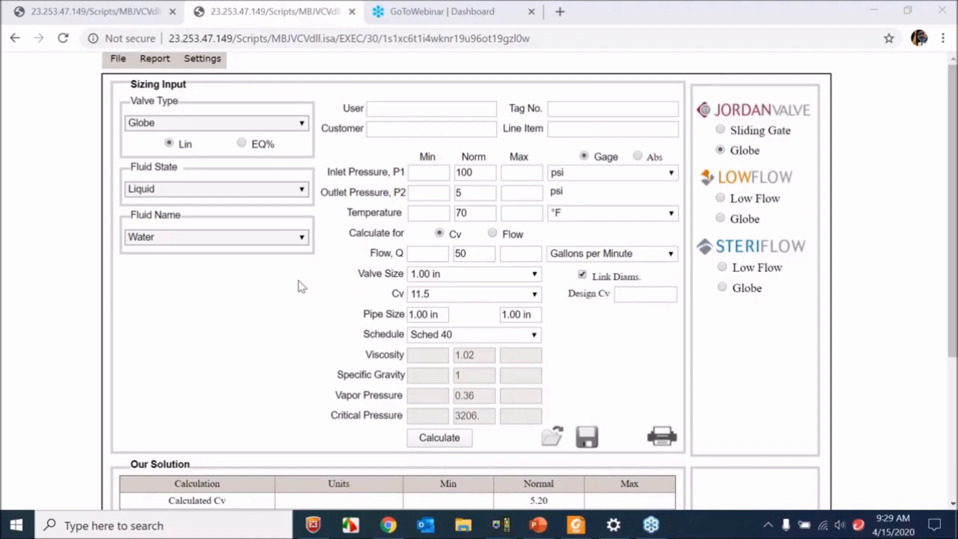
- Switch to the Gilson presentation in PowerPoint, at the Sliding Gate vs Globe Style slide
left_click(440, 9)
left_click(246, 5)
left_click(577, 524)
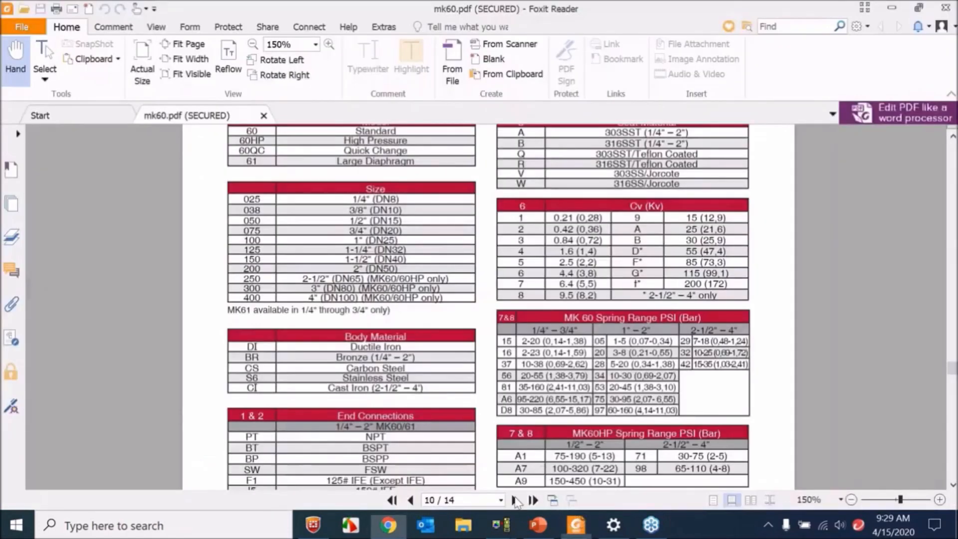
left_click(539, 524)
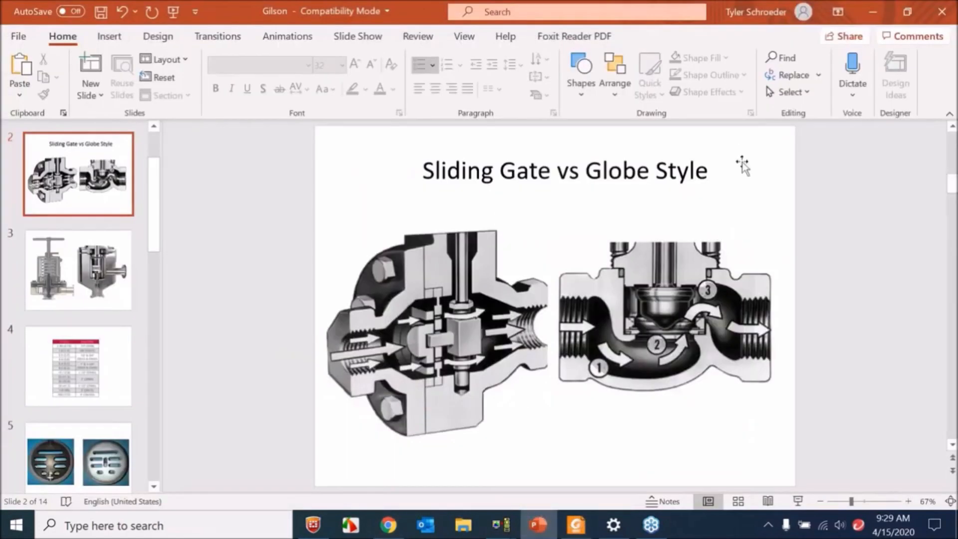